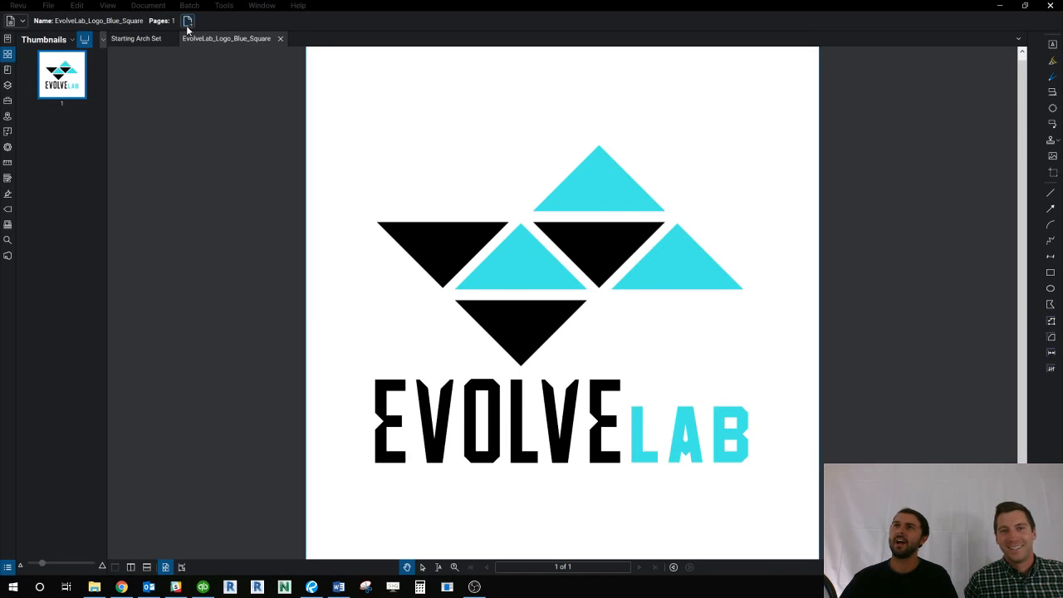
# Step: Close the EvolveLab_Logo_Blue_Square document and browse the Starting Arch Set sheets, opening pages 2 and 17
pyautogui.click(280, 38)
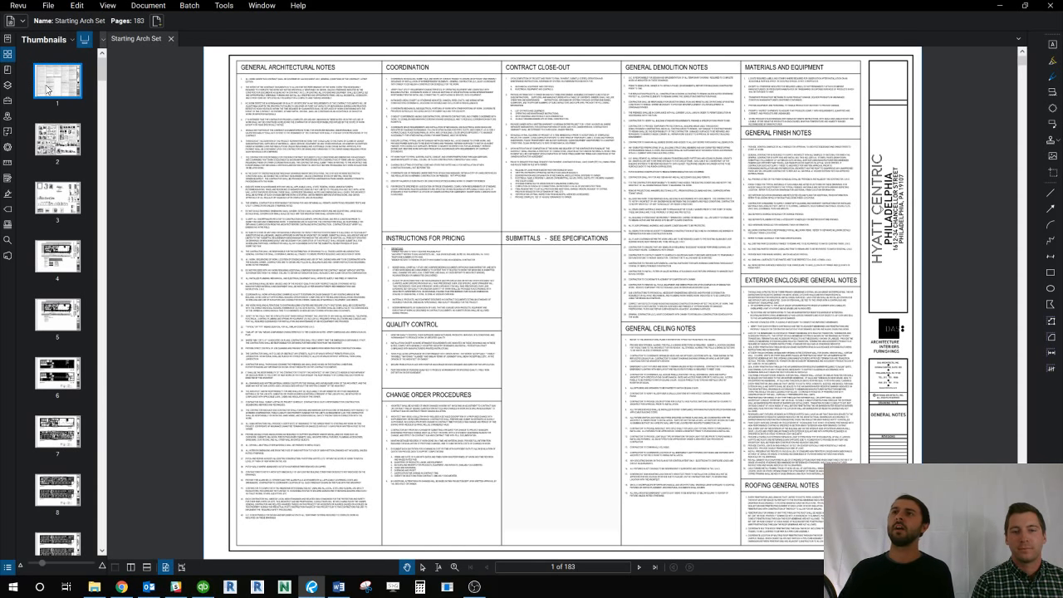
pyautogui.click(64, 145)
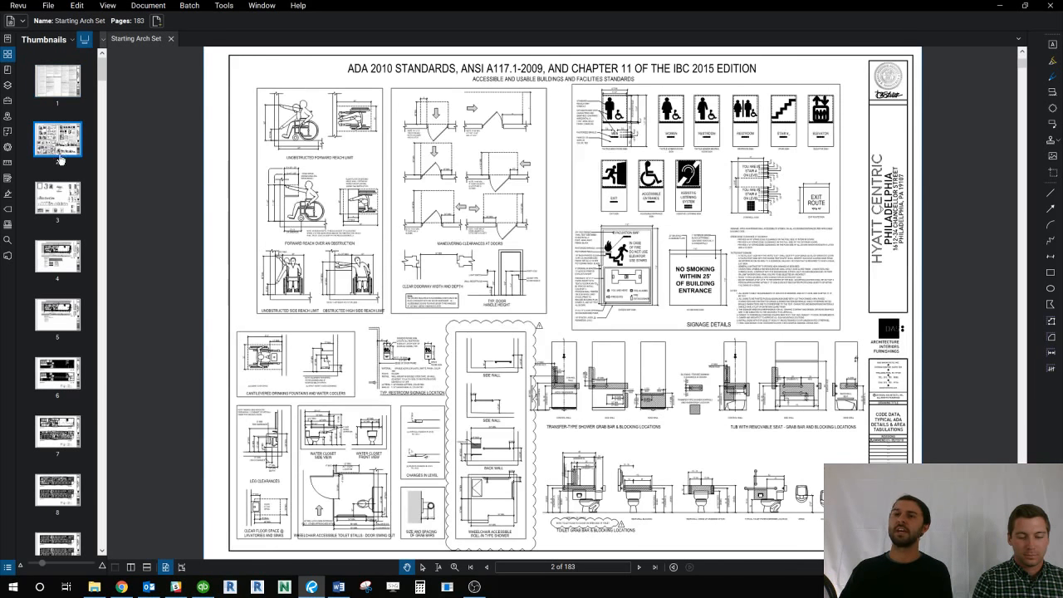
pyautogui.scroll(-5, 55, 208)
pyautogui.click(59, 218)
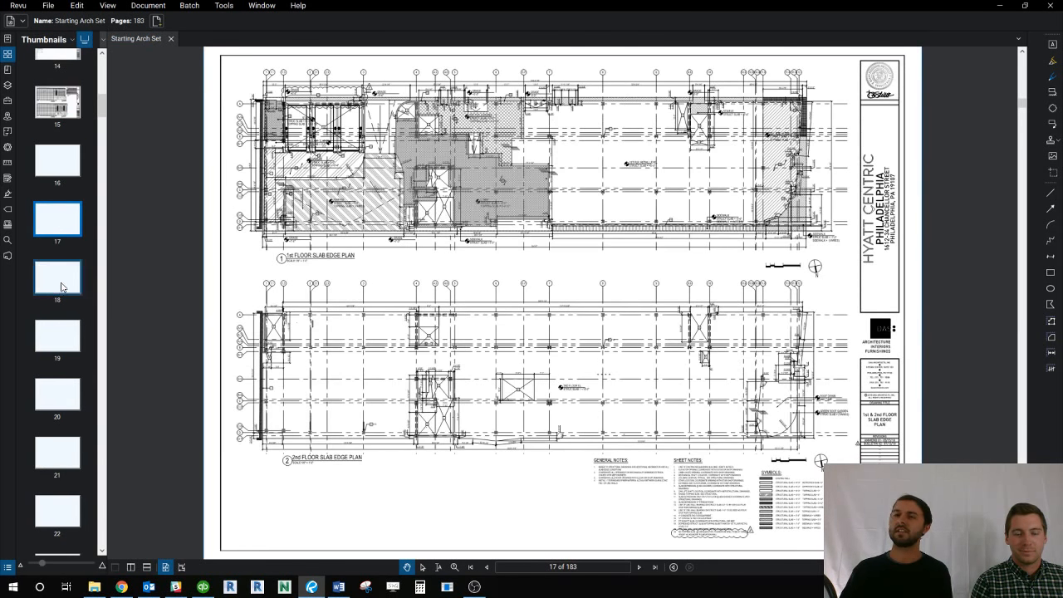
pyautogui.scroll(-2, 65, 288)
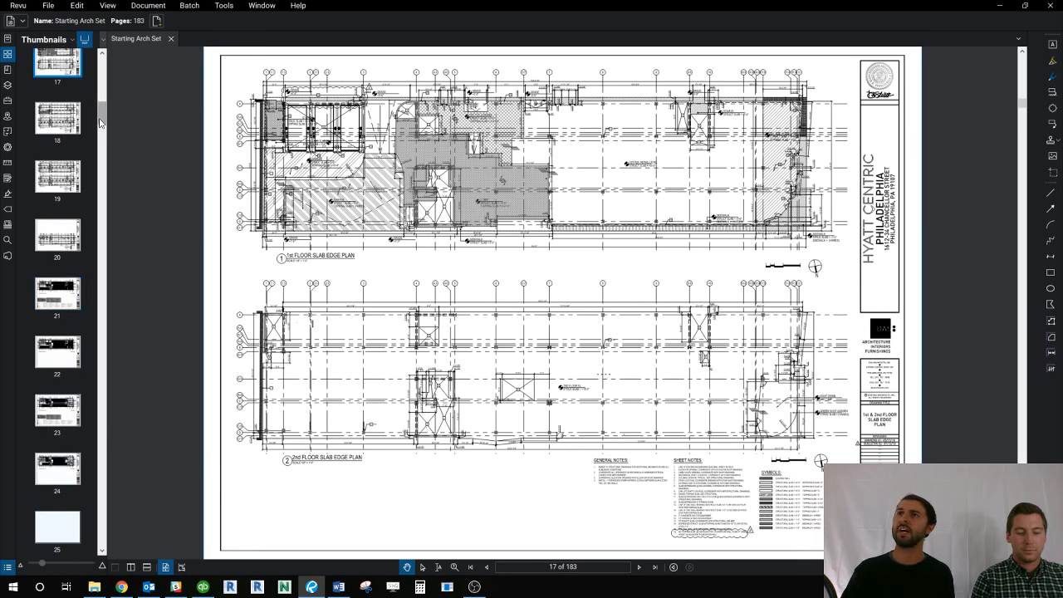
pyautogui.moveTo(102, 115); pyautogui.dragTo(103, 76)
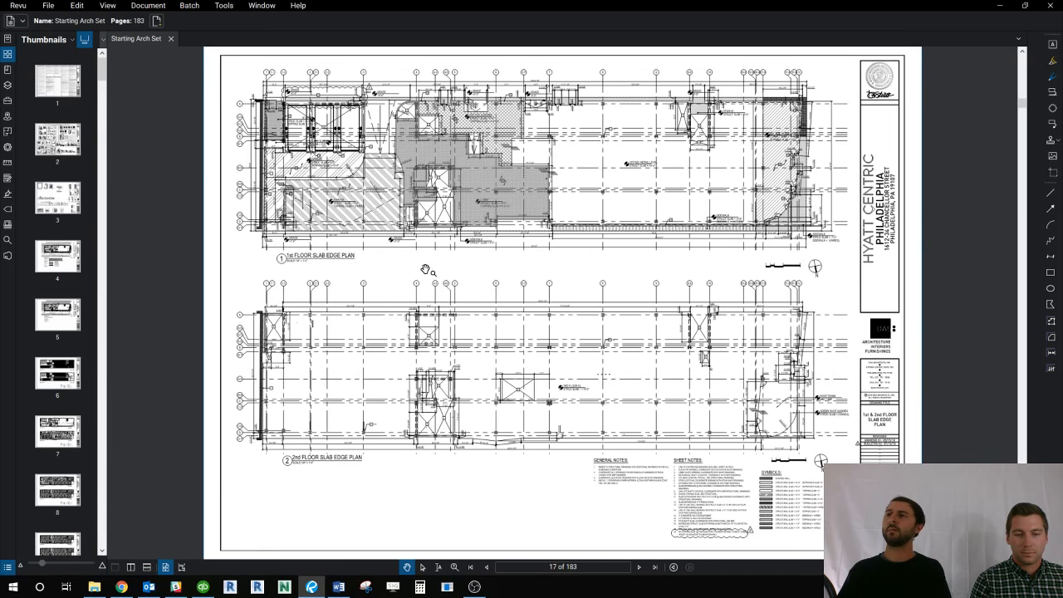
# Step: Examine the 1st Floor Slab Edge Plan title on page 17 up close, and look over the whole sheet
pyautogui.scroll(3, 365, 272)
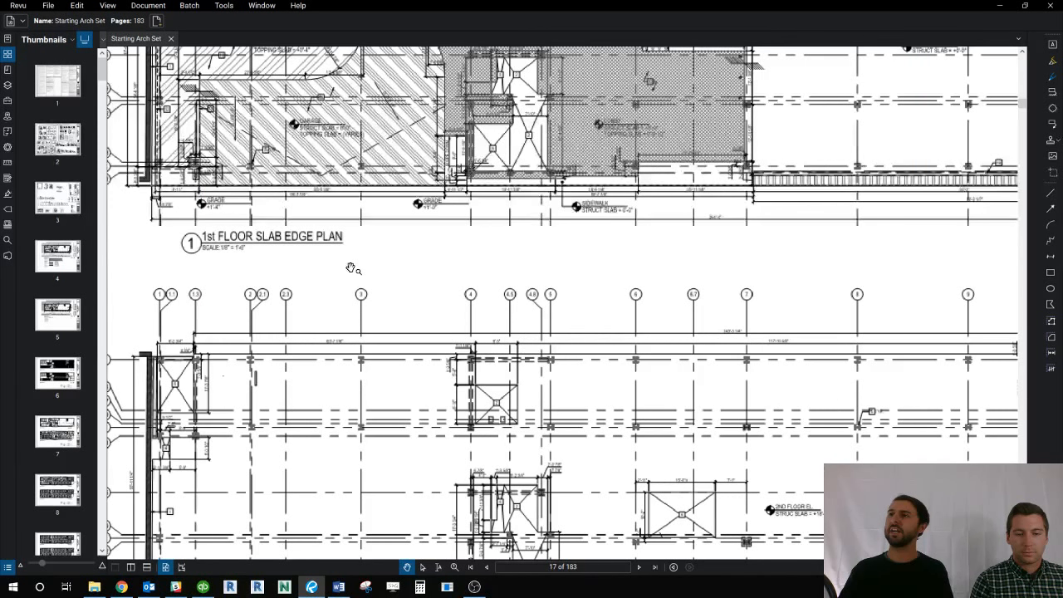
pyautogui.scroll(5, 341, 237)
pyautogui.scroll(2, 350, 218)
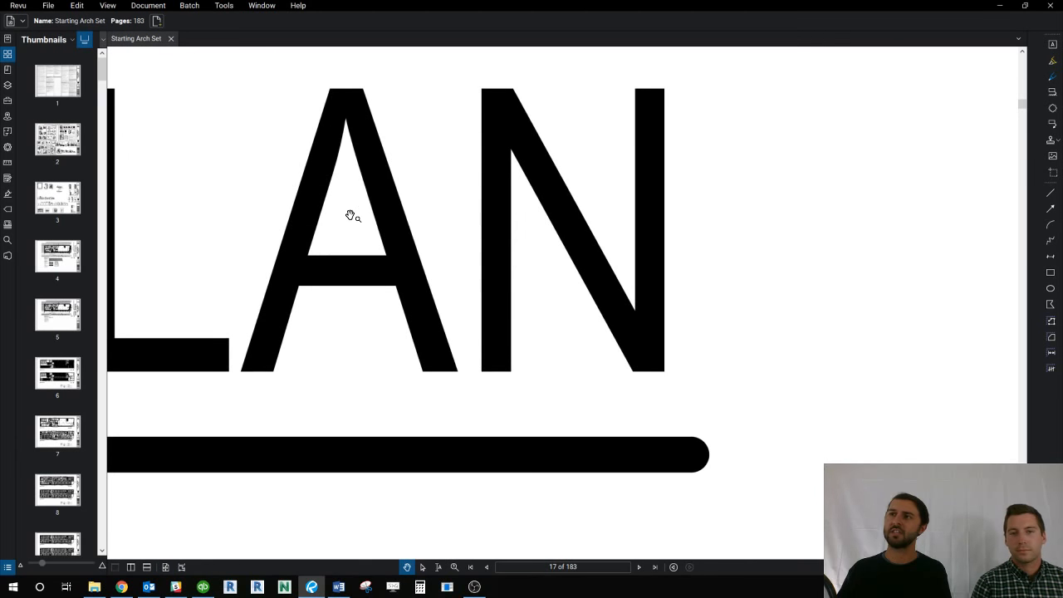
pyautogui.scroll(2, 350, 216)
pyautogui.scroll(2, 349, 217)
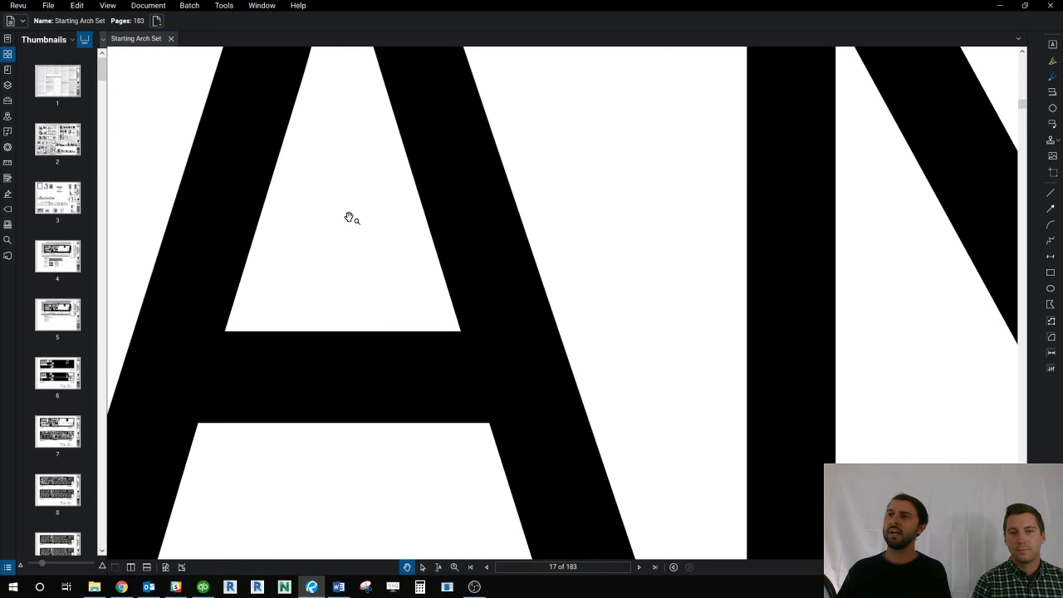
pyautogui.scroll(-6, 349, 218)
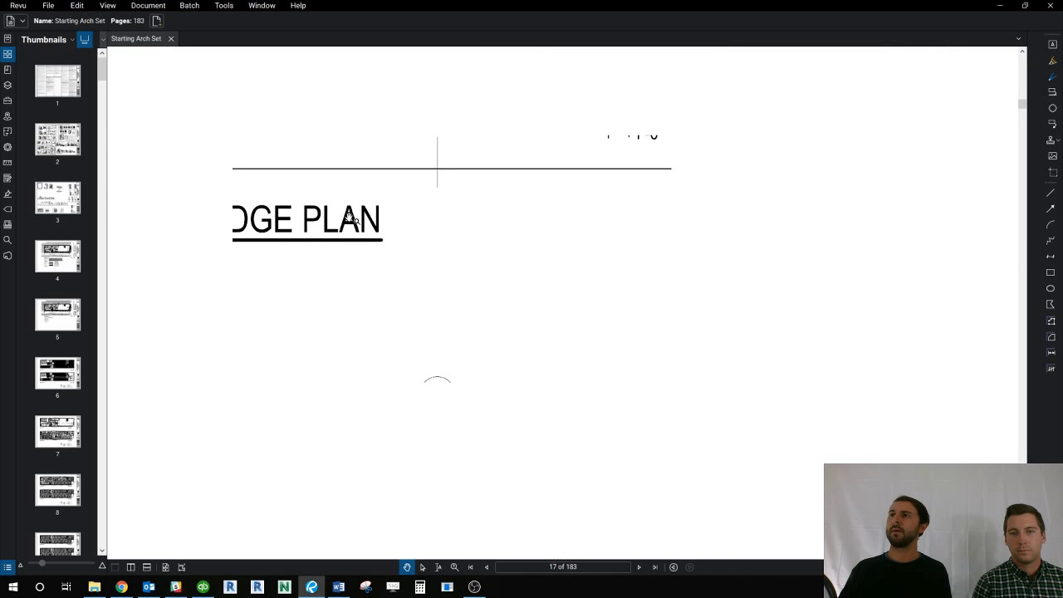
pyautogui.scroll(-6, 349, 218)
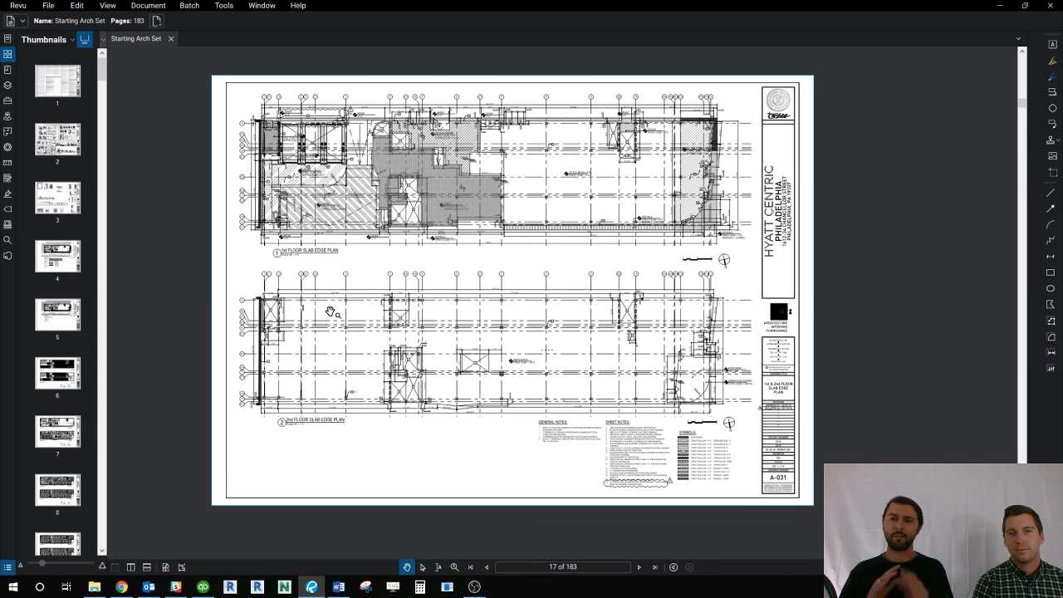
pyautogui.scroll(2, 333, 279)
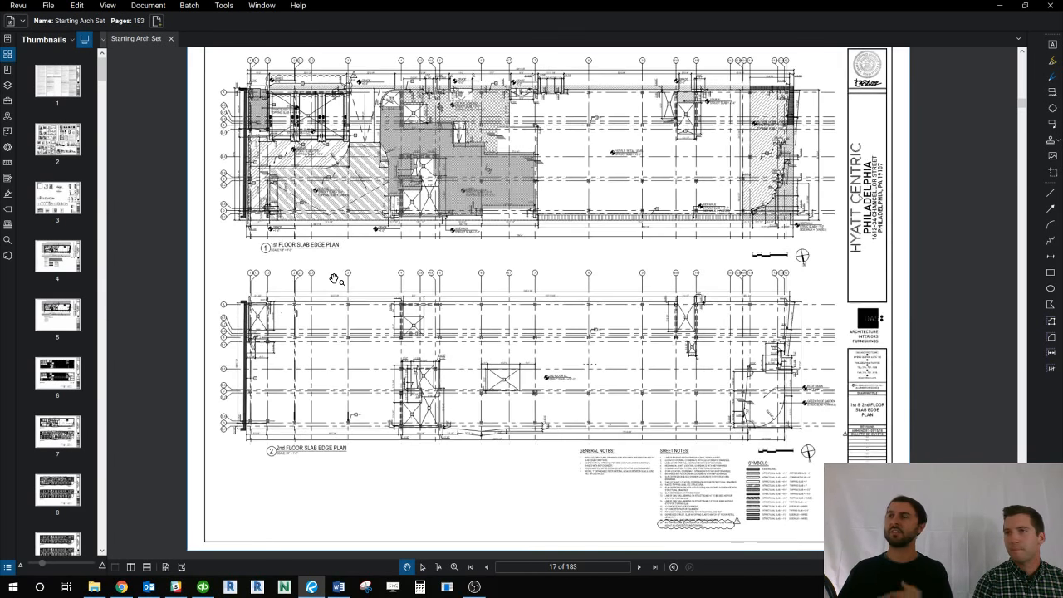
pyautogui.scroll(-1, 333, 279)
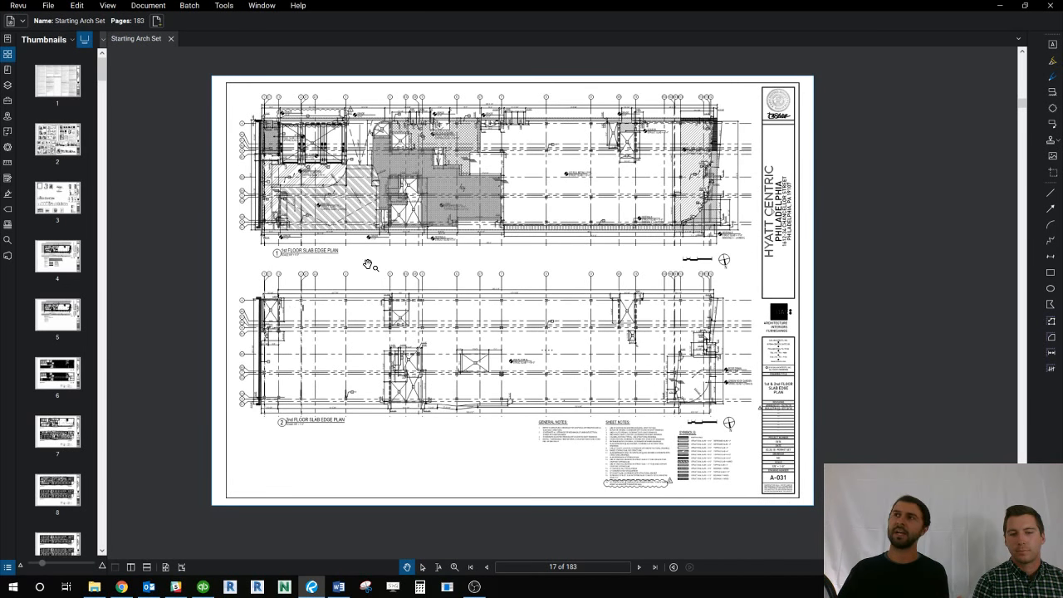
pyautogui.click(233, 6)
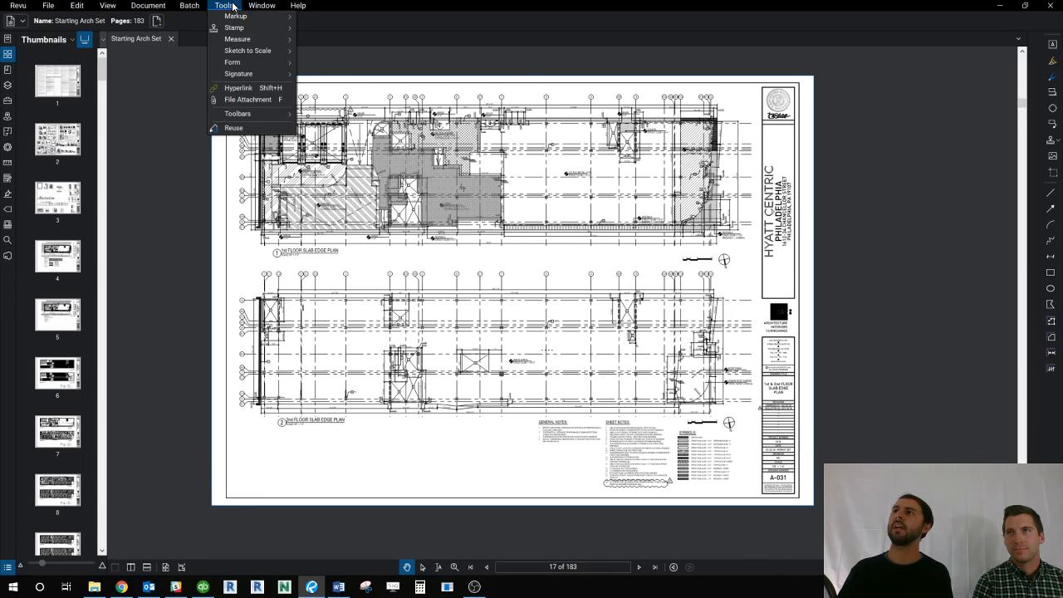
pyautogui.moveTo(186, 8)
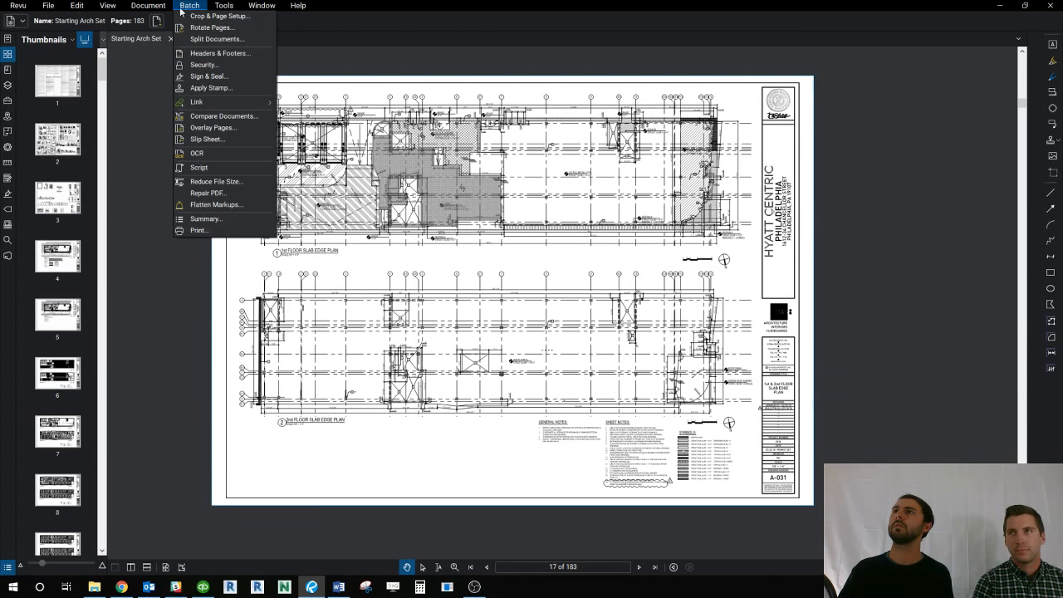
pyautogui.moveTo(150, 9)
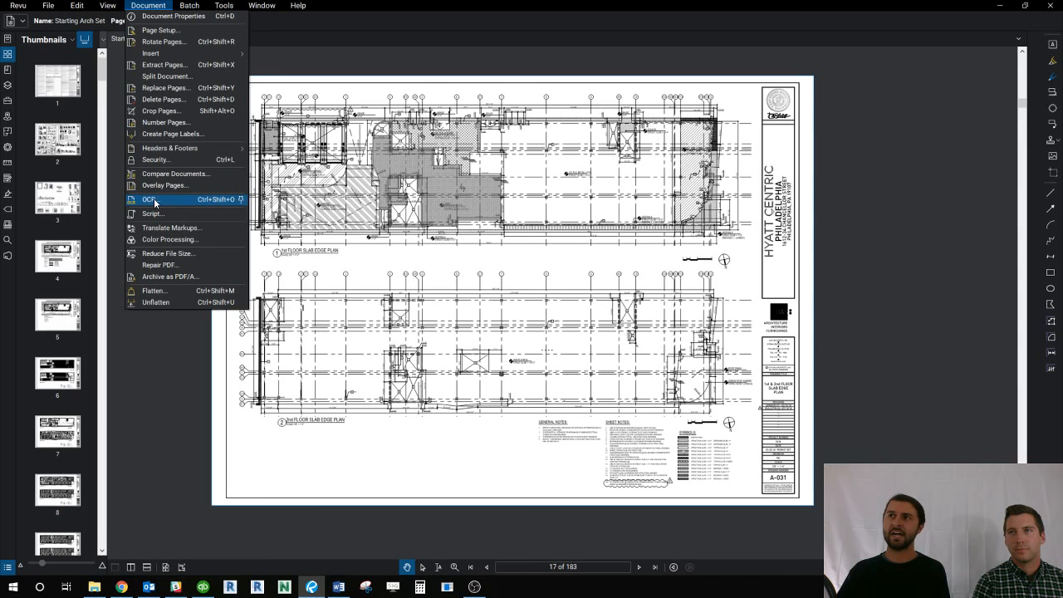
pyautogui.click(153, 376)
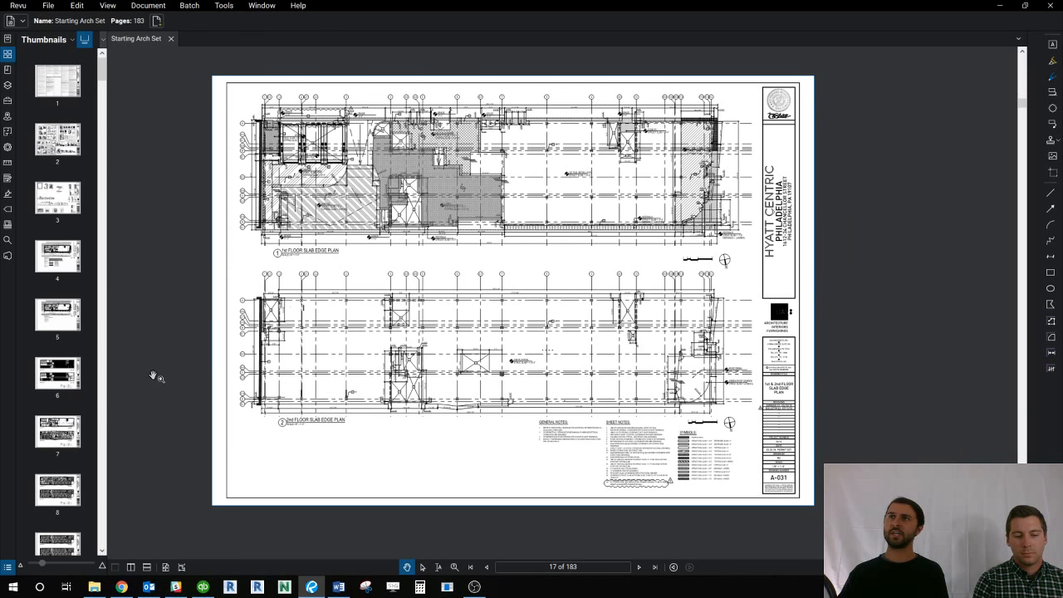
pyautogui.scroll(2, 131, 142)
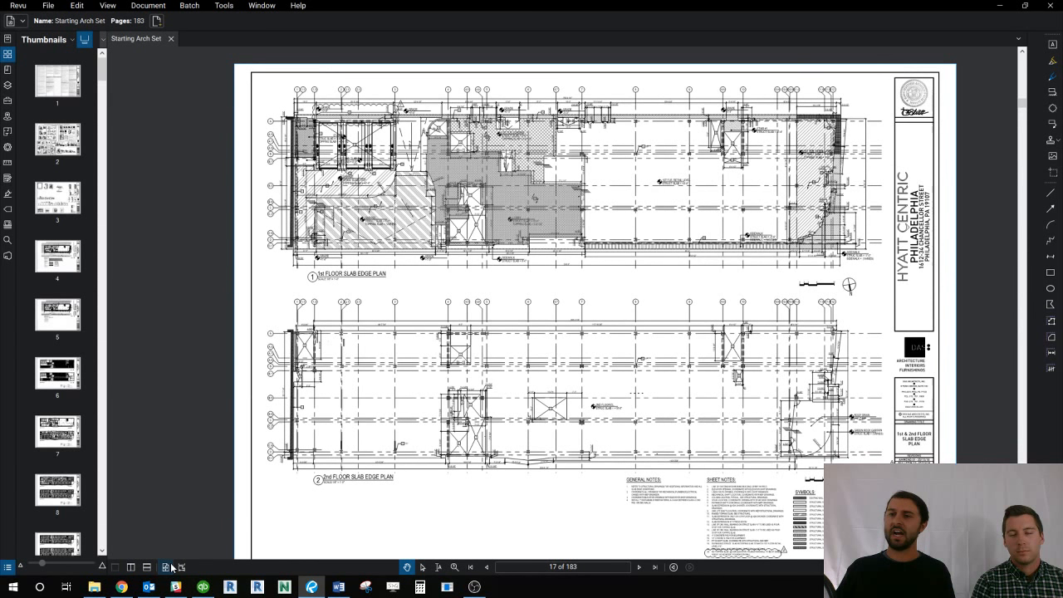
# Step: Go to page 1, bring its title block's drawing number into view, and widen the thumbnail list to two columns
pyautogui.click(171, 568)
pyautogui.click(48, 86)
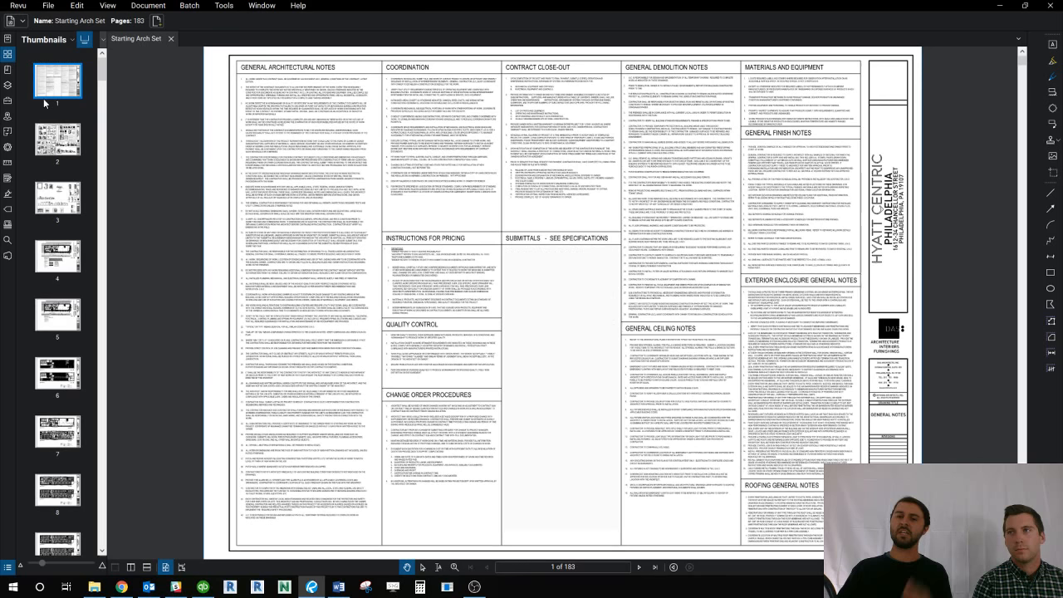
pyautogui.scroll(5, 857, 413)
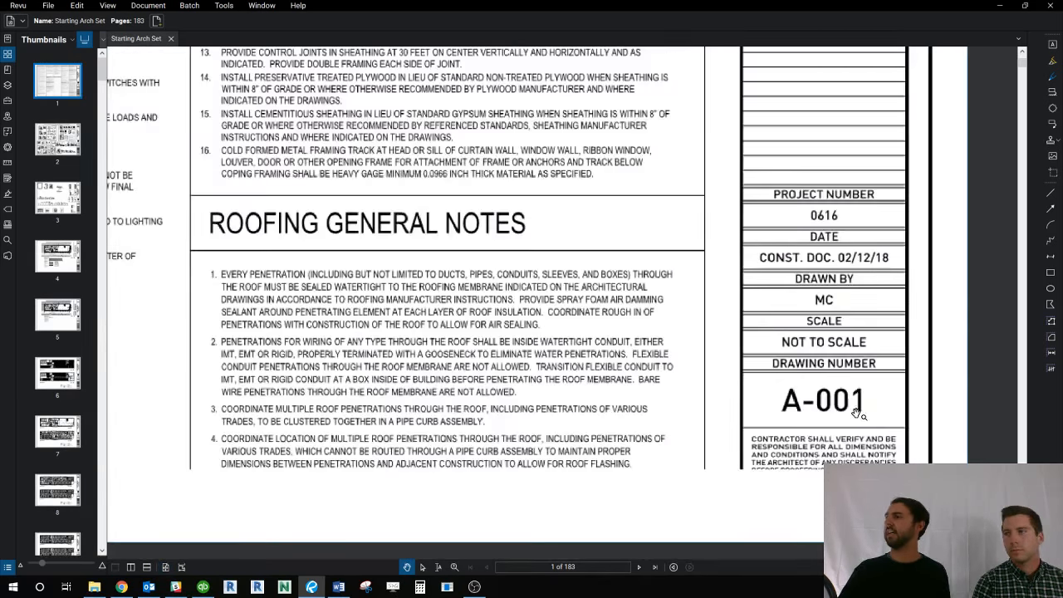
pyautogui.scroll(-1, 856, 413)
pyautogui.moveTo(857, 413); pyautogui.dragTo(772, 490)
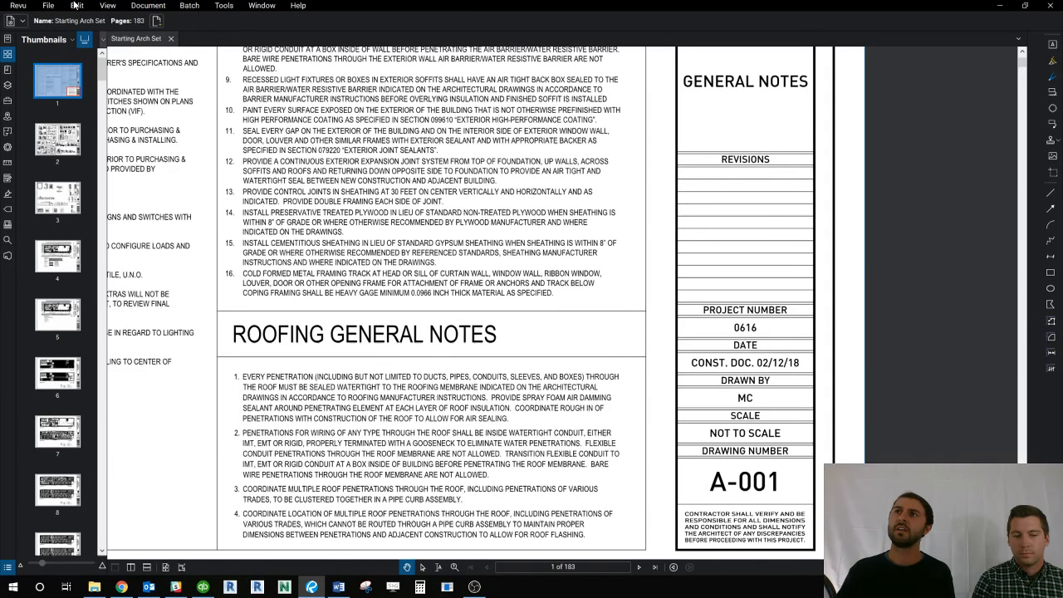
pyautogui.moveTo(101, 122); pyautogui.dragTo(160, 122)
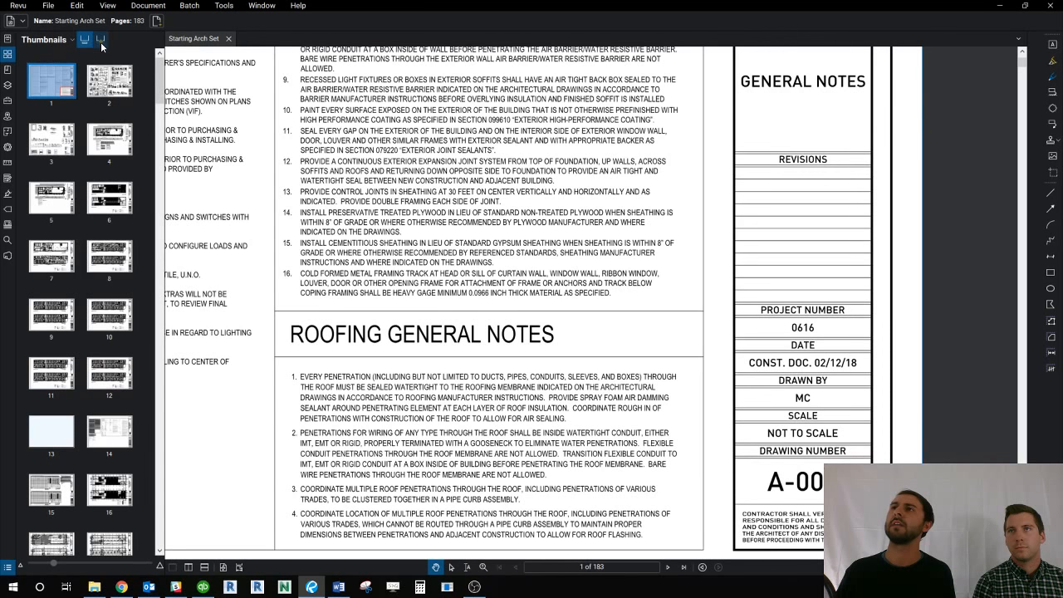
# Step: Start creating page labels from a page region and mark the drawing number box in page 1's title block as the first region
pyautogui.click(101, 40)
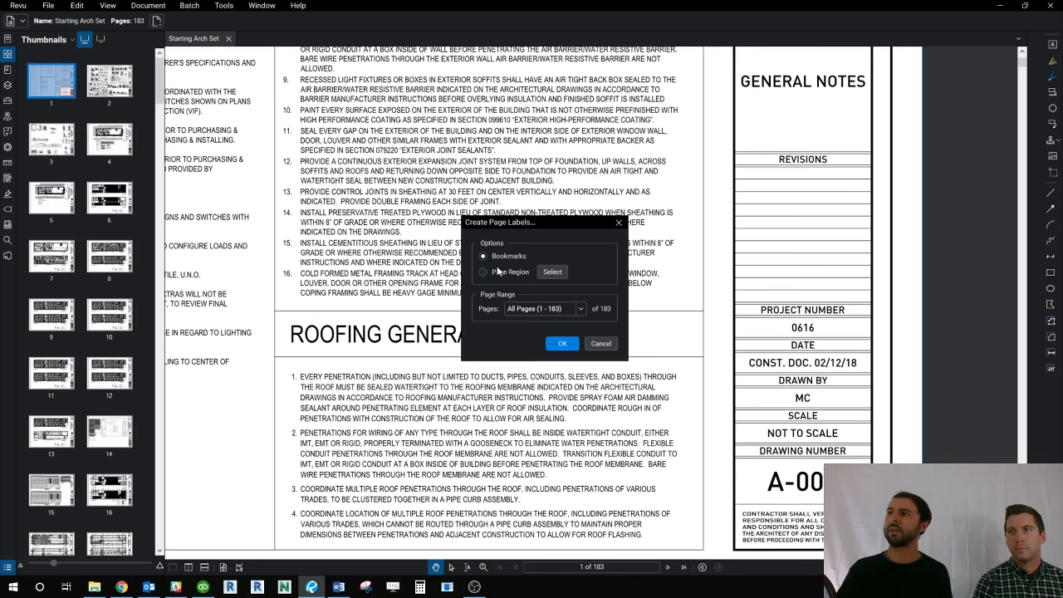
pyautogui.click(552, 272)
pyautogui.scroll(3, 787, 479)
pyautogui.moveTo(788, 479); pyautogui.dragTo(679, 377)
pyautogui.scroll(1, 679, 377)
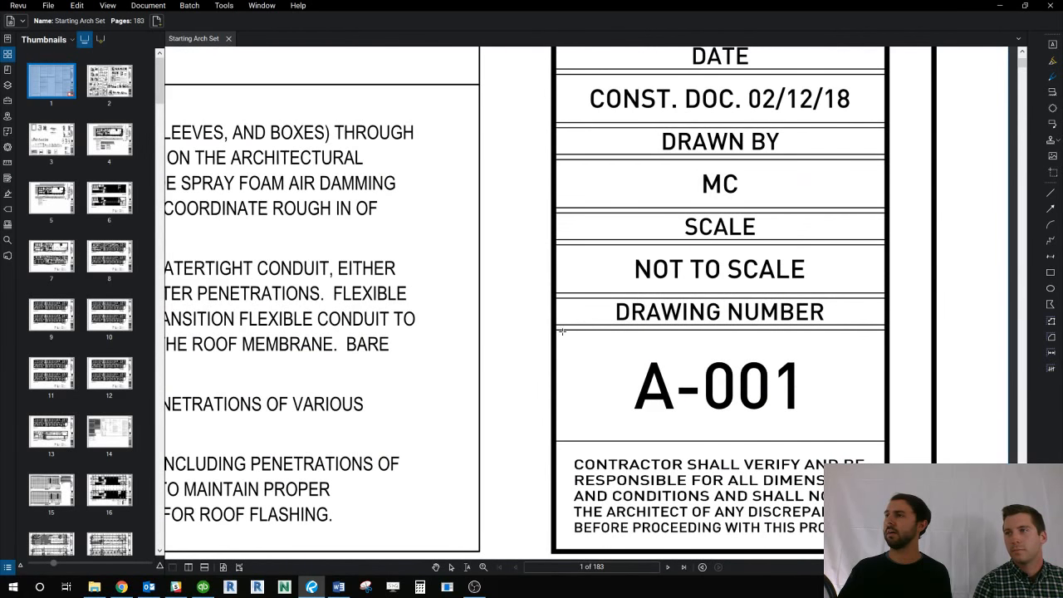
pyautogui.moveTo(560, 332); pyautogui.dragTo(881, 439)
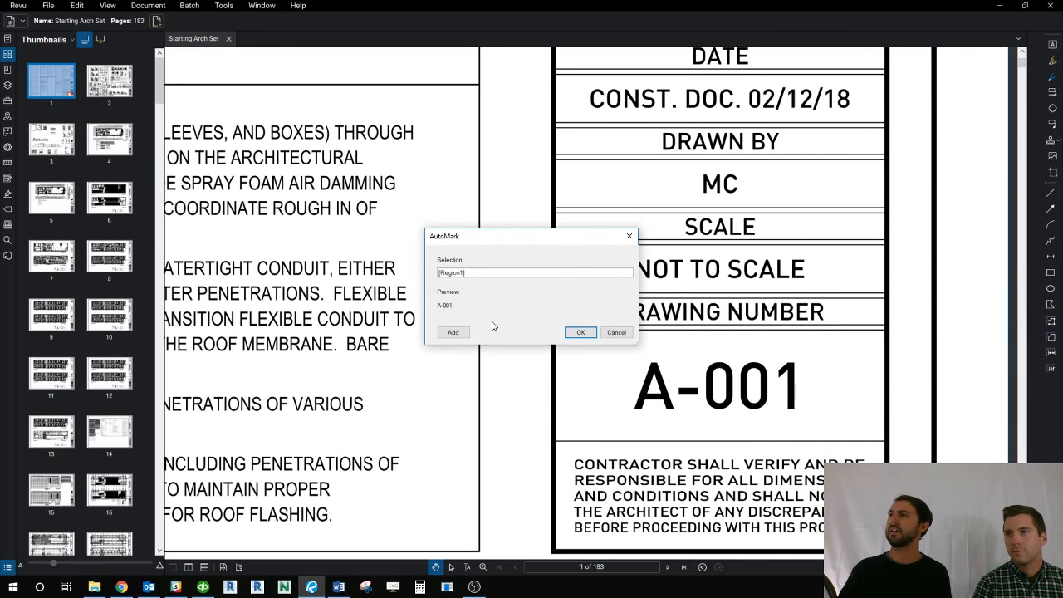
# Step: Append a " - " separator to the label and add the title block's drawing title box as the second region
pyautogui.click(484, 273)
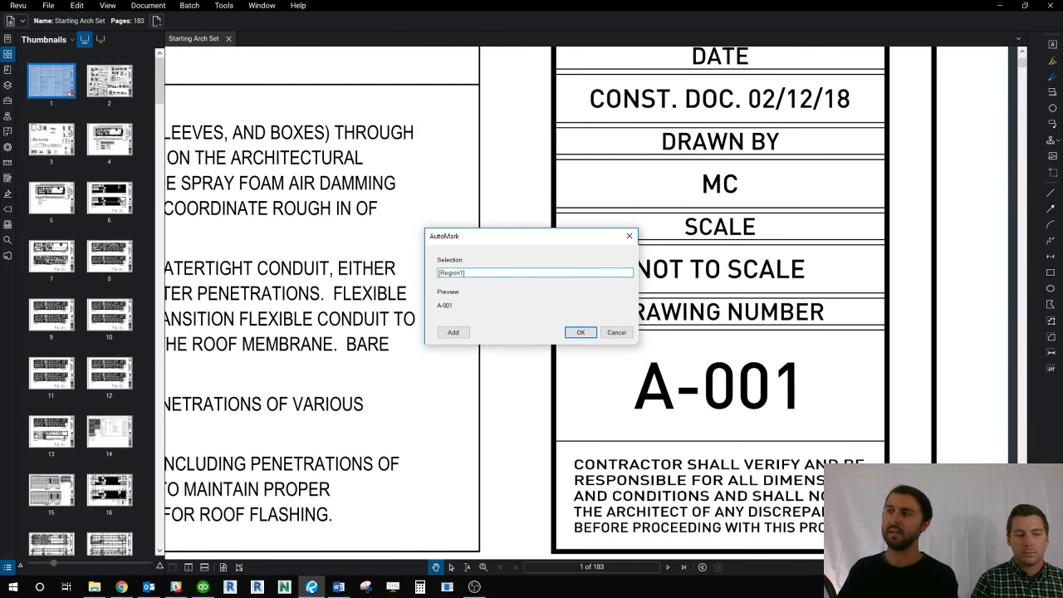
pyautogui.write('-')
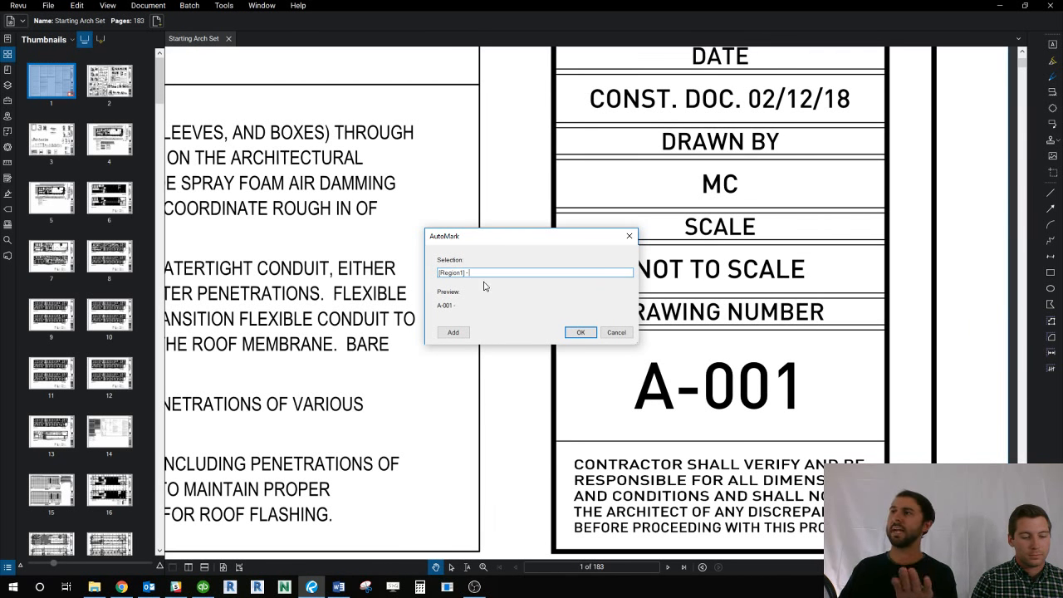
pyautogui.click(453, 334)
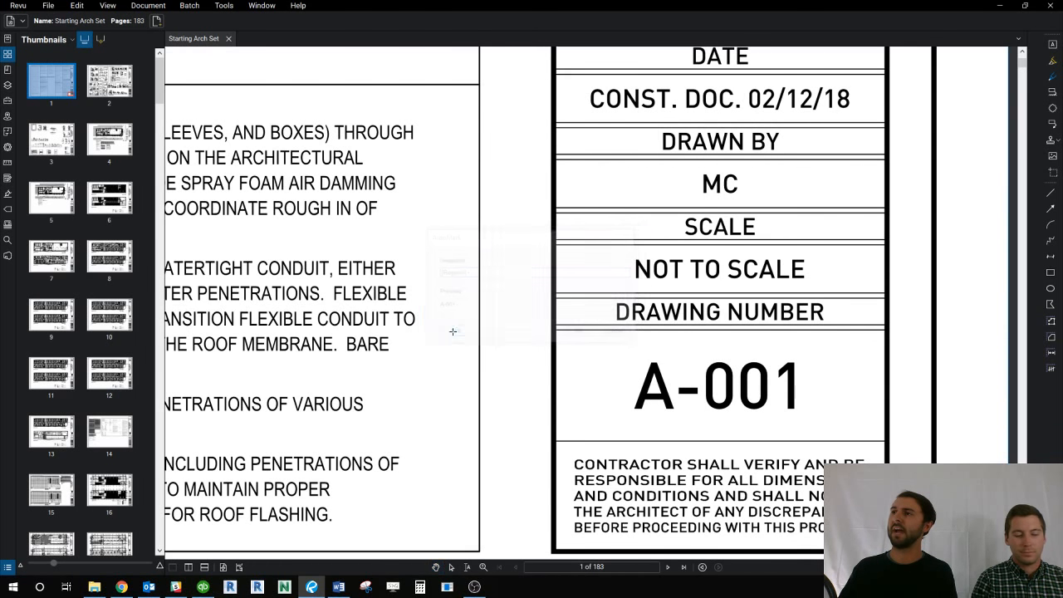
pyautogui.scroll(-3, 581, 301)
pyautogui.moveTo(541, 409); pyautogui.dragTo(538, 419)
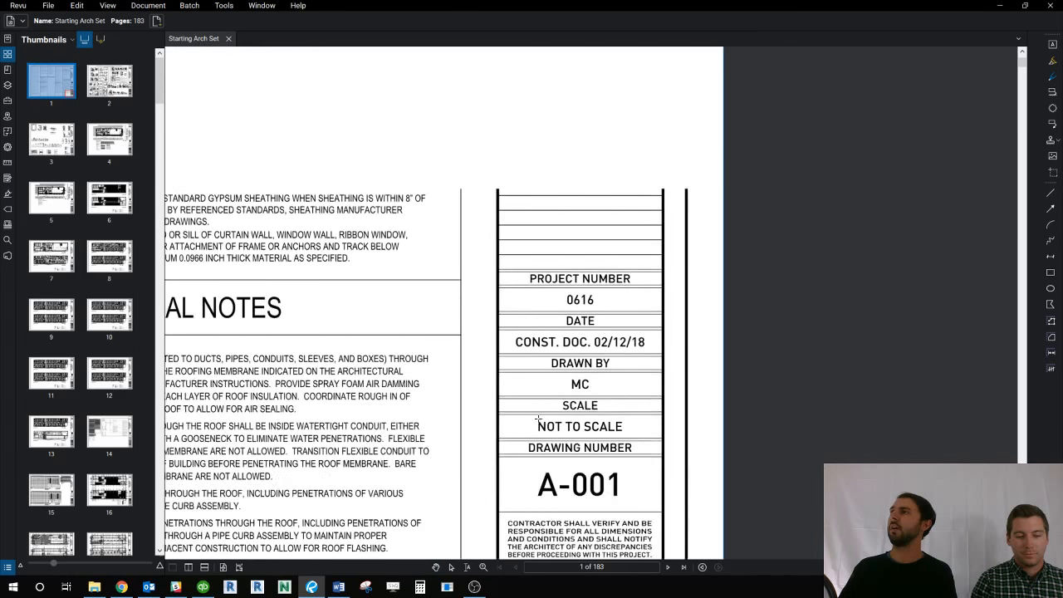
pyautogui.moveTo(573, 214); pyautogui.dragTo(538, 418)
pyautogui.scroll(3, 504, 193)
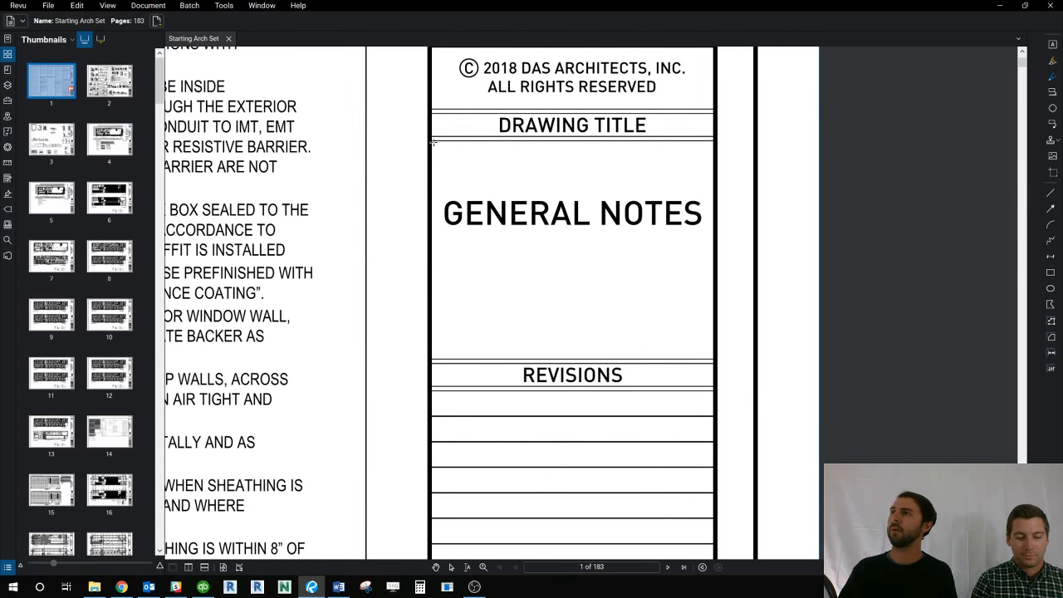
pyautogui.moveTo(432, 143); pyautogui.dragTo(702, 357)
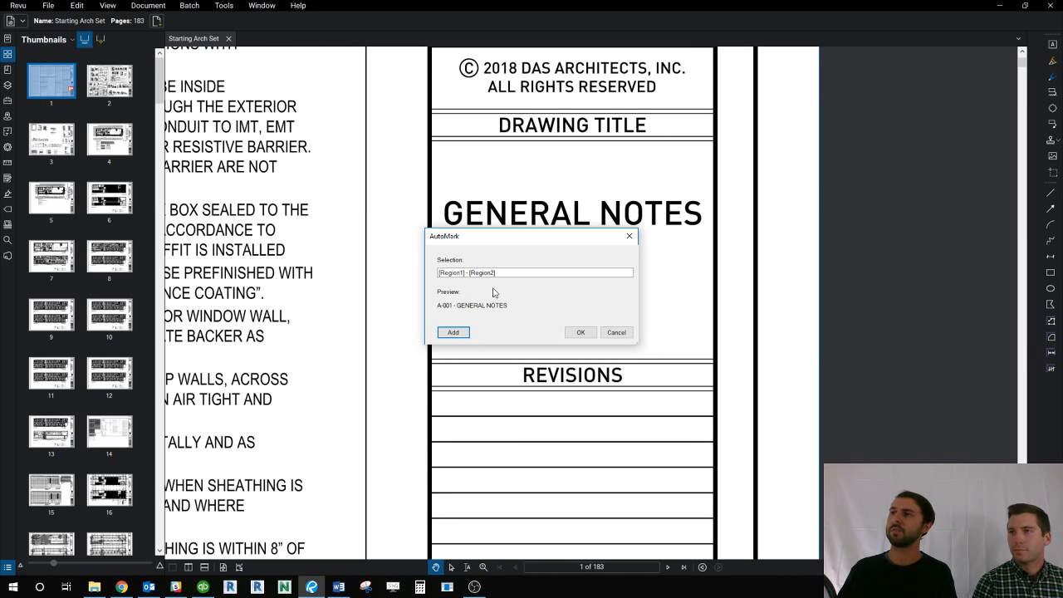
# Step: Create the page labels from [Region1] - [Region2] for all pages (1 - 183) and widen the thumbnail list to many columns
pyautogui.click(453, 332)
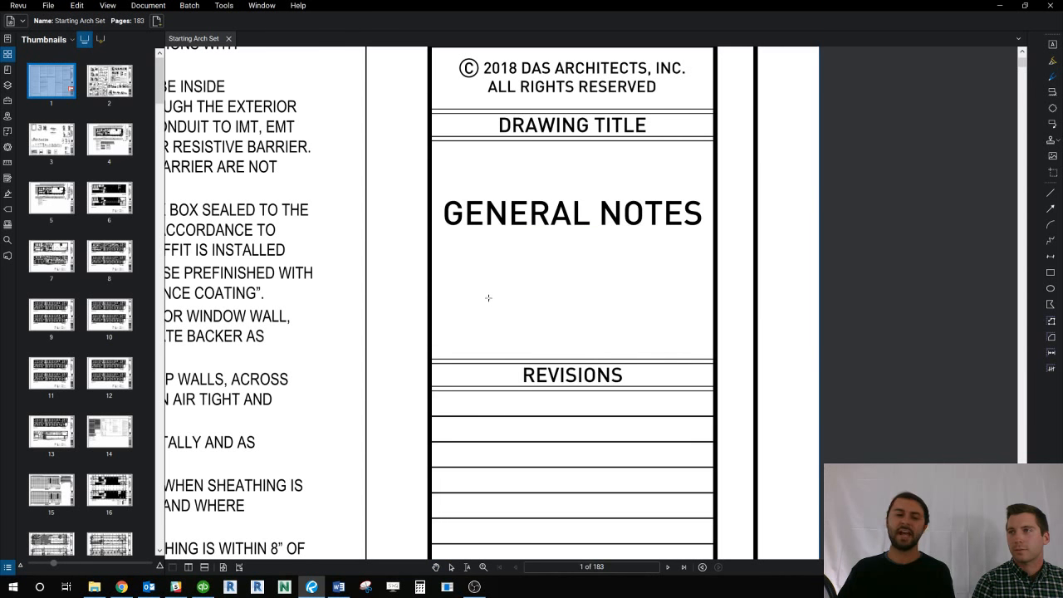
pyautogui.press('Escape')
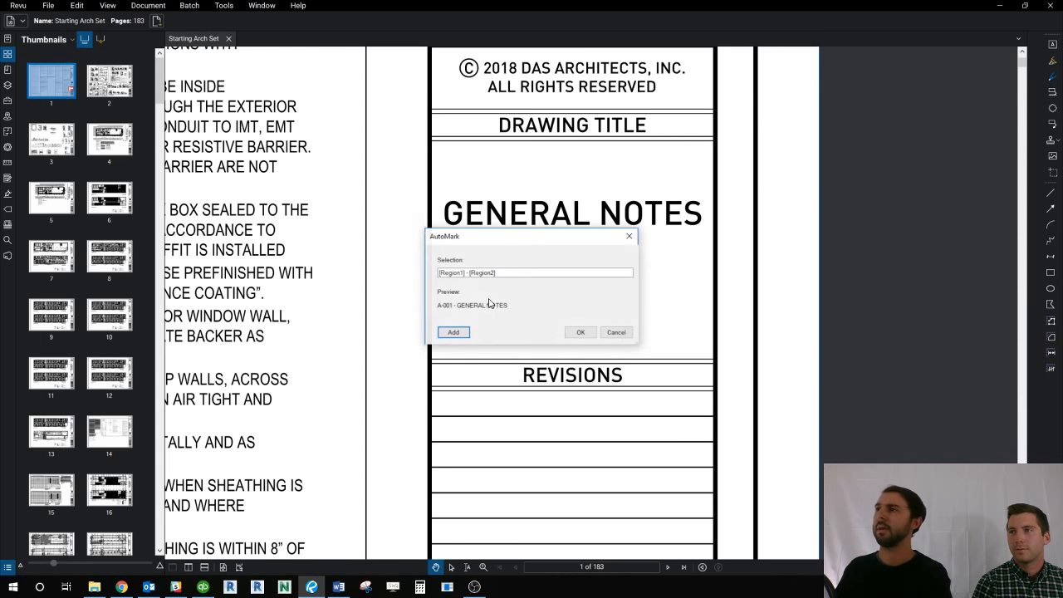
pyautogui.click(580, 332)
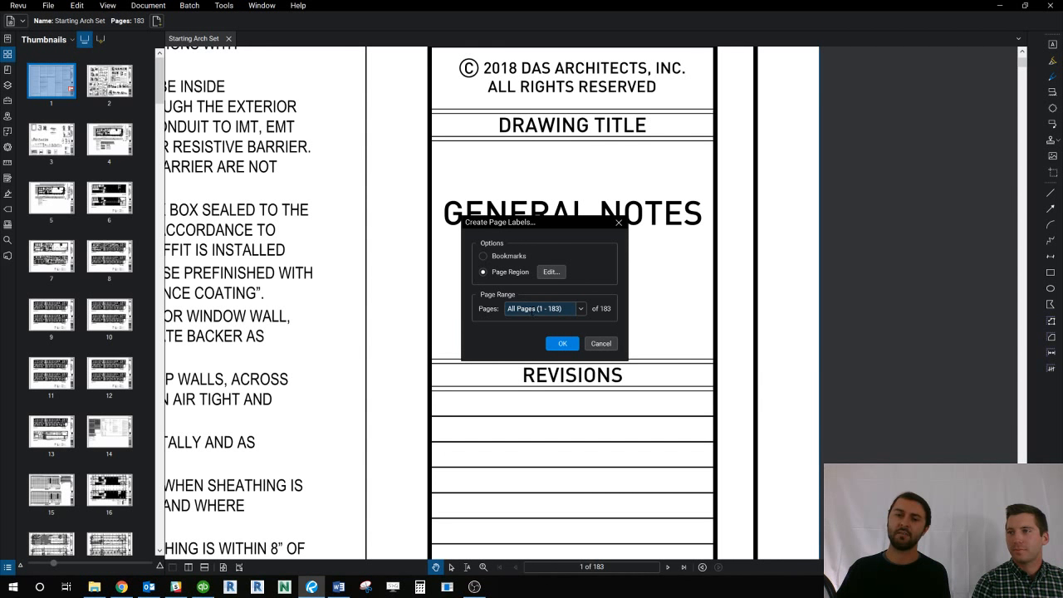
pyautogui.click(563, 345)
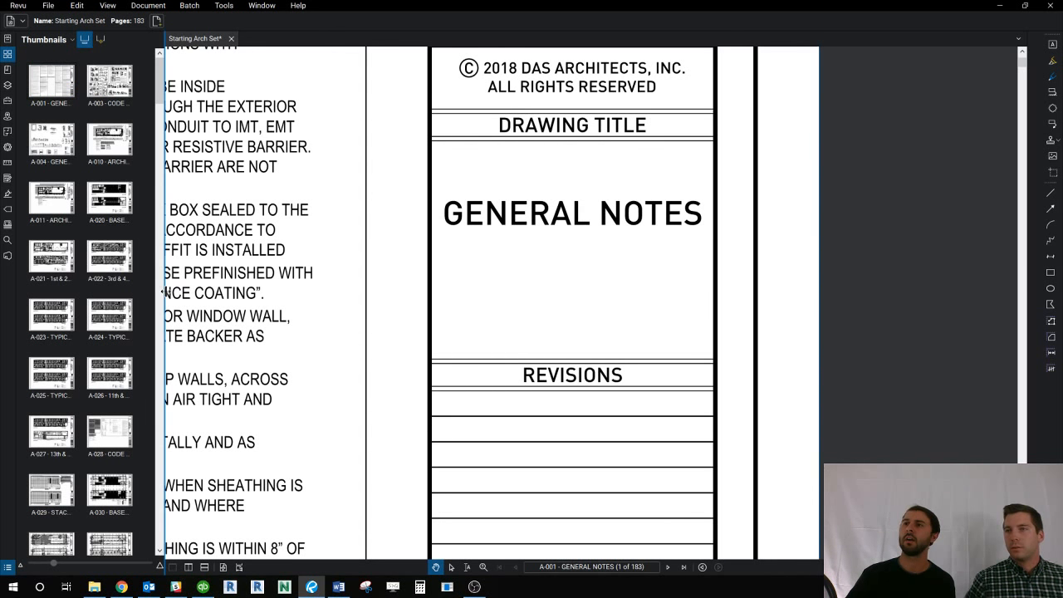
pyautogui.moveTo(165, 290); pyautogui.dragTo(712, 292)
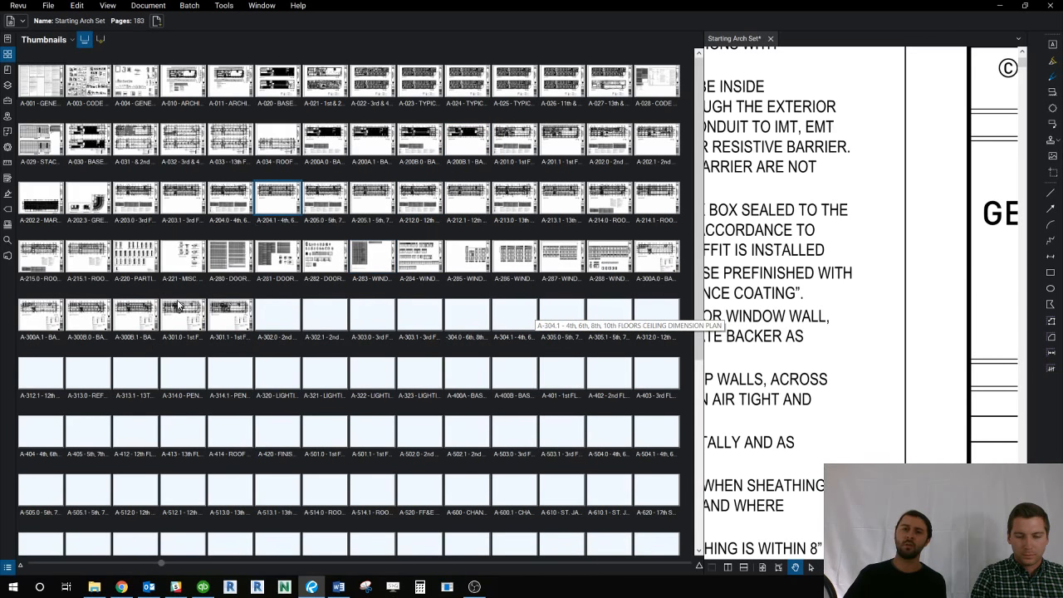
# Step: Open the A-282 door elevations sheet and narrow the thumbnail list to three columns
pyautogui.click(329, 249)
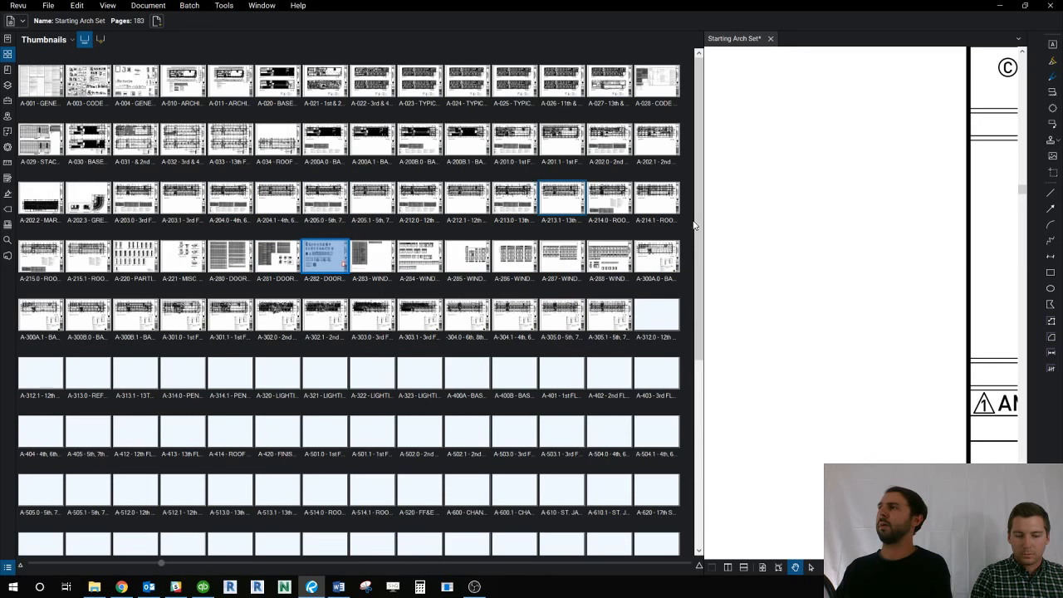
pyautogui.moveTo(694, 225); pyautogui.dragTo(196, 260)
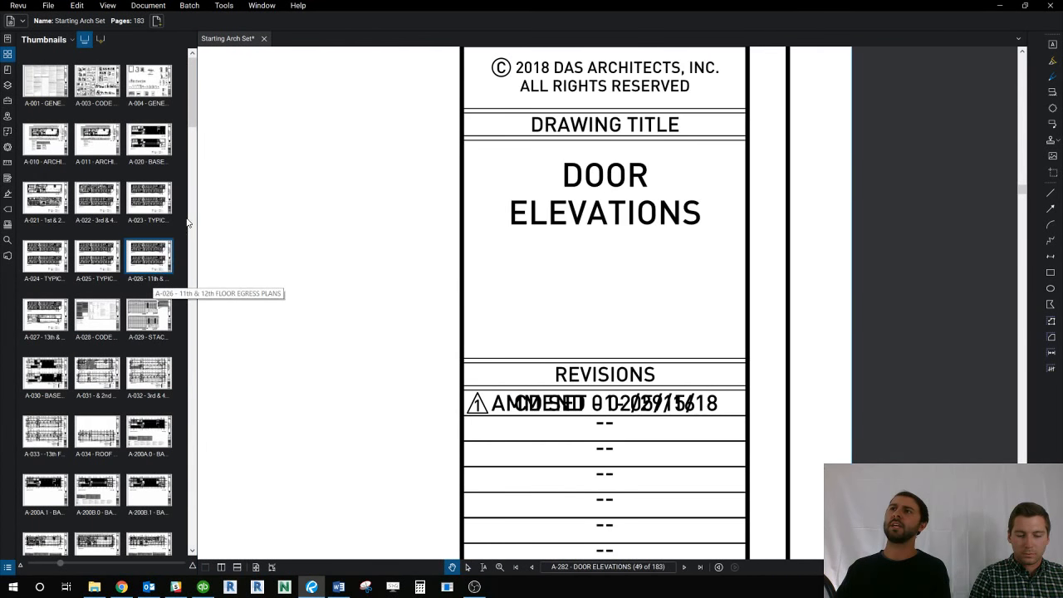
# Step: Extract all pages (1 - 183) as separate files named by page label into the Extracted Drawings folder within Bluebeam Lab Live
pyautogui.rightClick(52, 88)
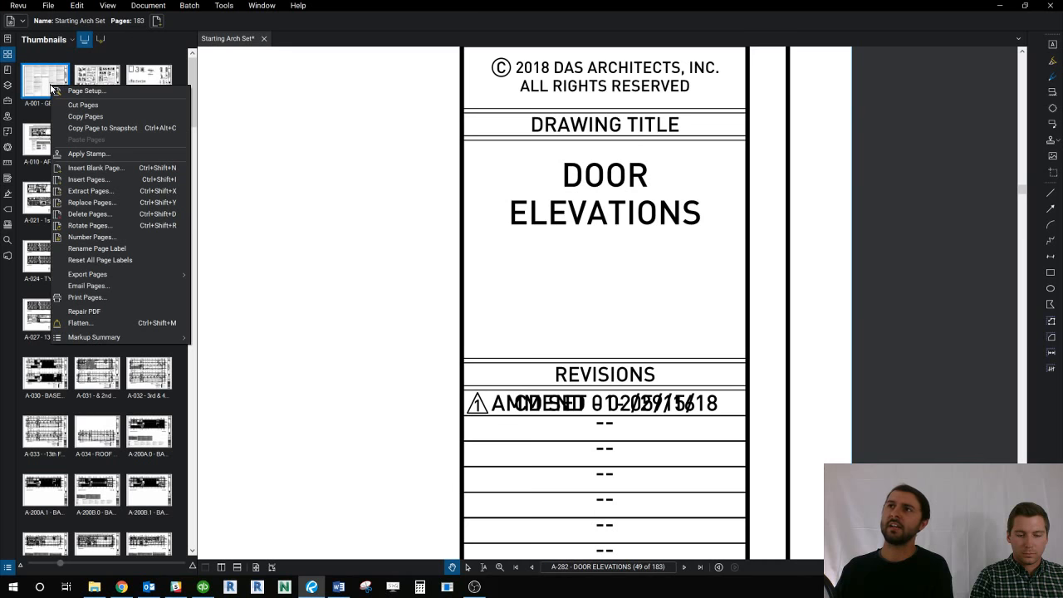
pyautogui.click(120, 196)
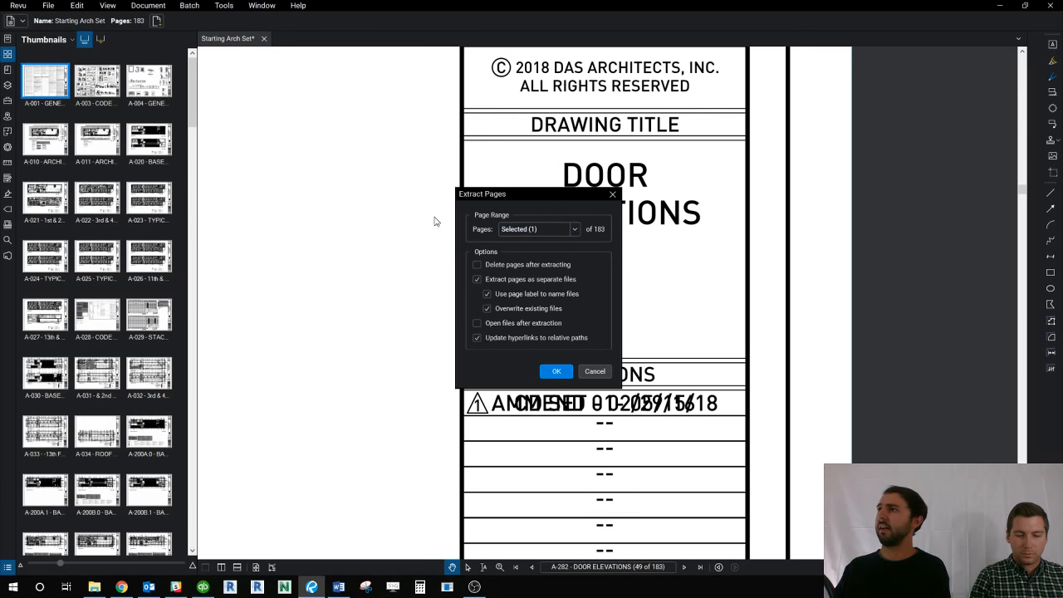
pyautogui.click(555, 230)
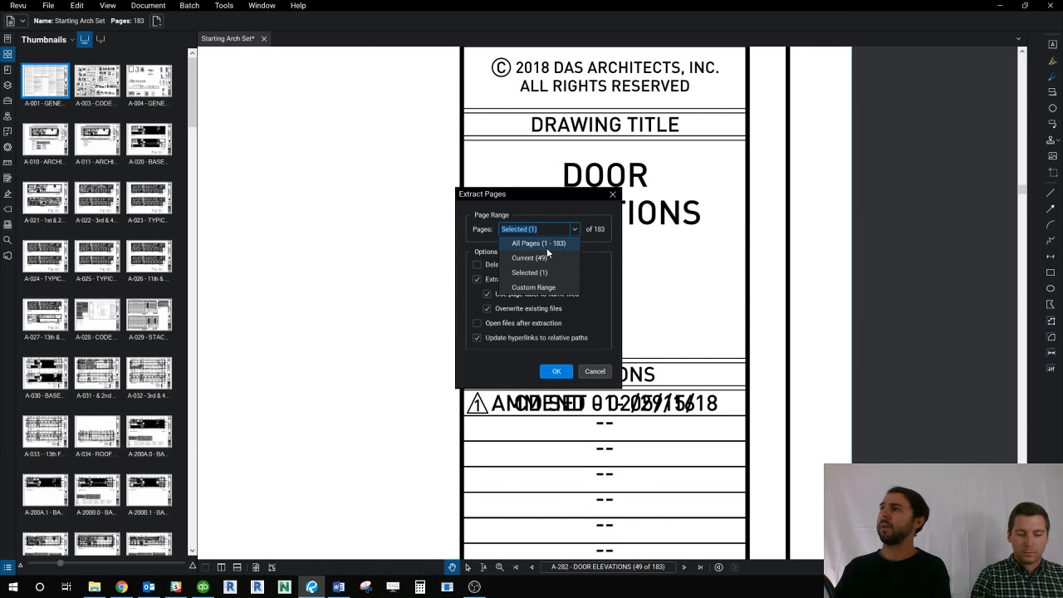
pyautogui.click(546, 245)
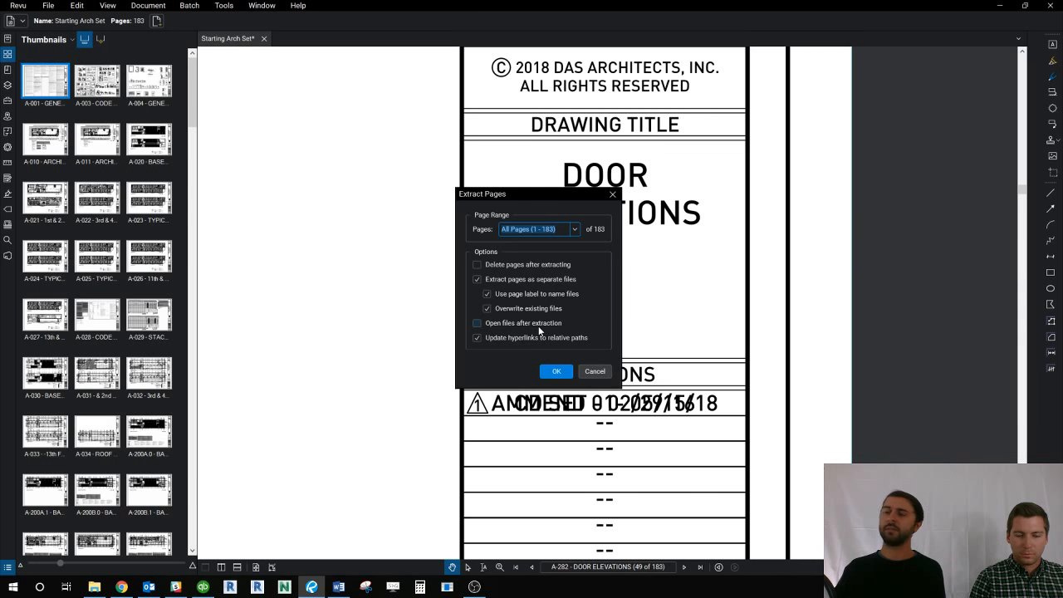
pyautogui.click(555, 372)
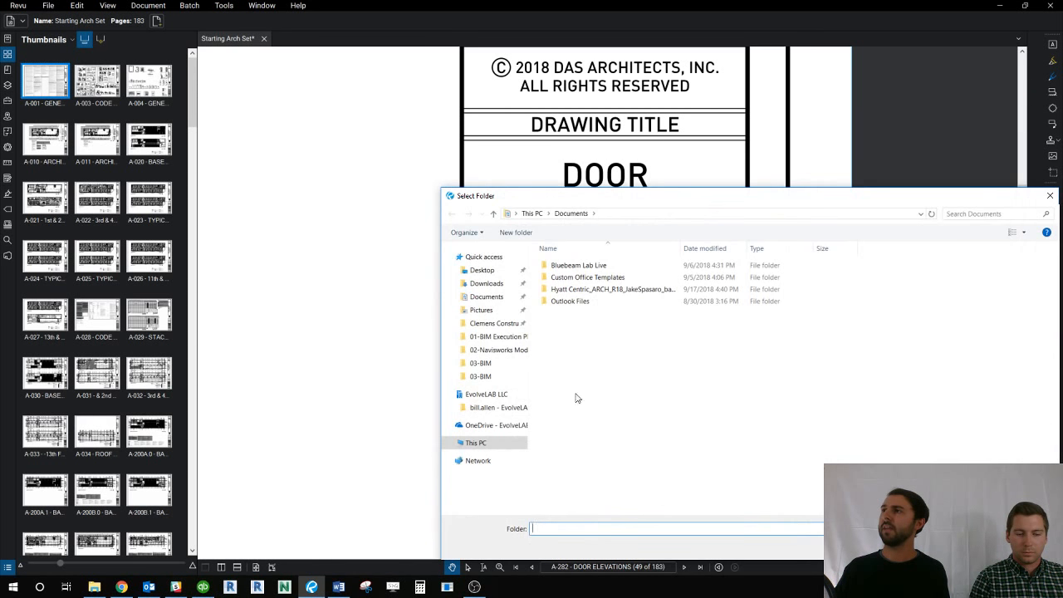
pyautogui.doubleClick(579, 266)
pyautogui.click(583, 270)
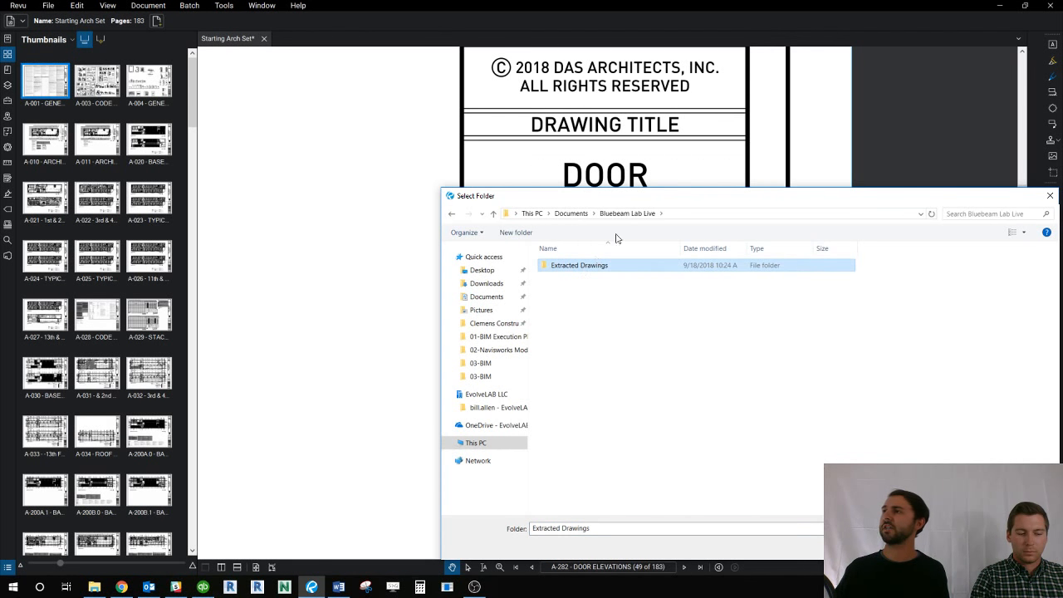
pyautogui.moveTo(638, 199); pyautogui.dragTo(517, 125)
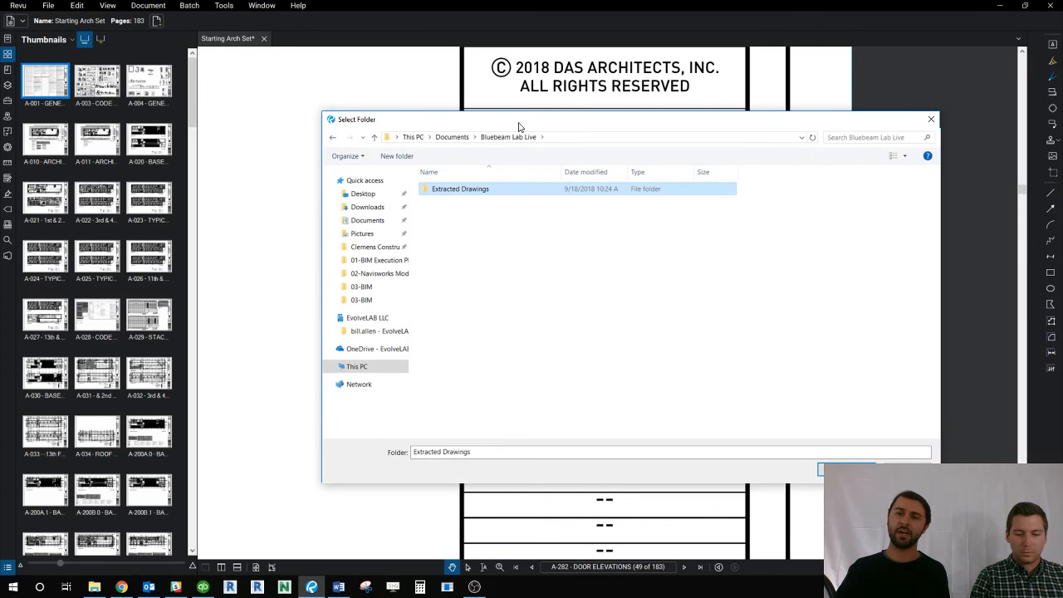
pyautogui.click(845, 469)
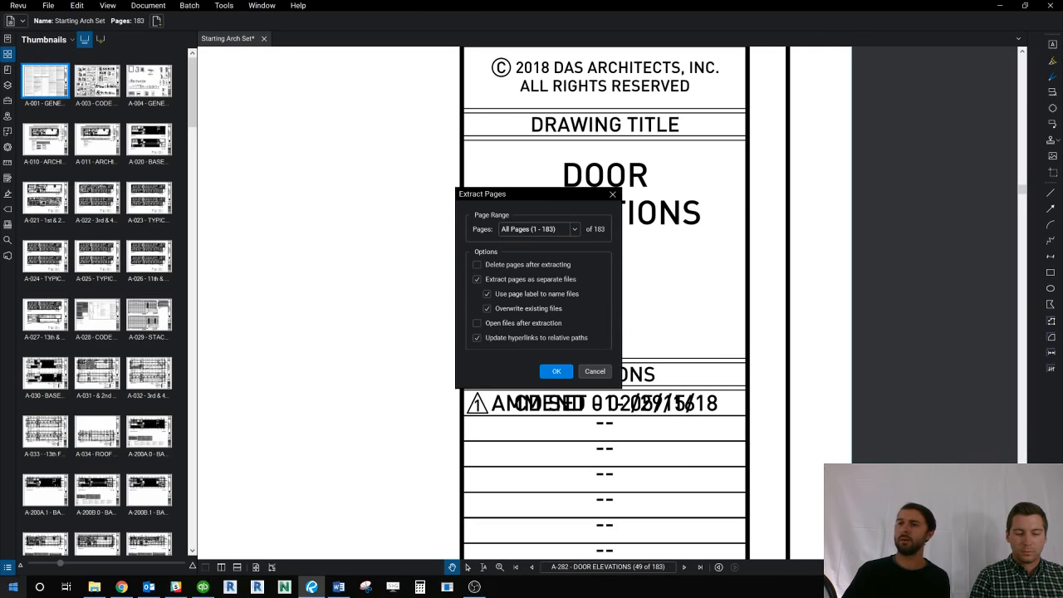
# Step: Switch to File Explorer and look through the extracted PDFs in the Extracted Drawings folder
pyautogui.moveTo(93, 586)
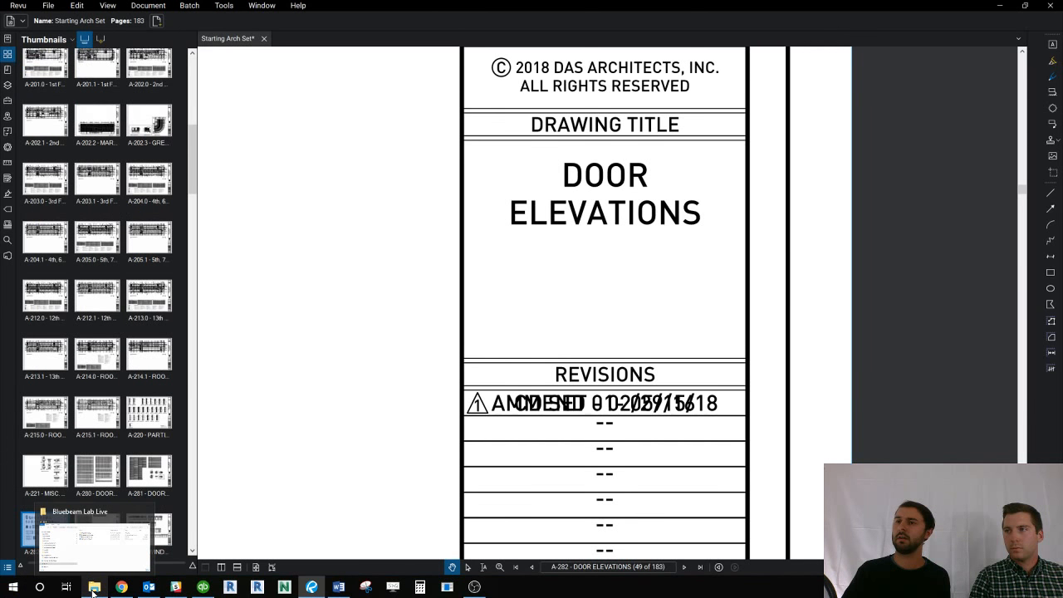
pyautogui.click(93, 588)
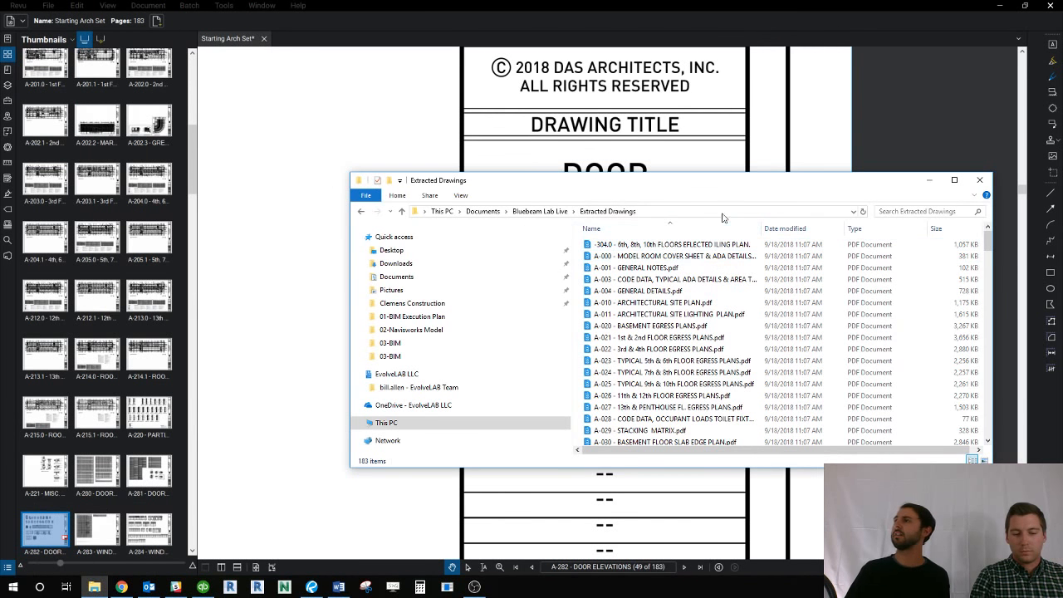
pyautogui.click(955, 183)
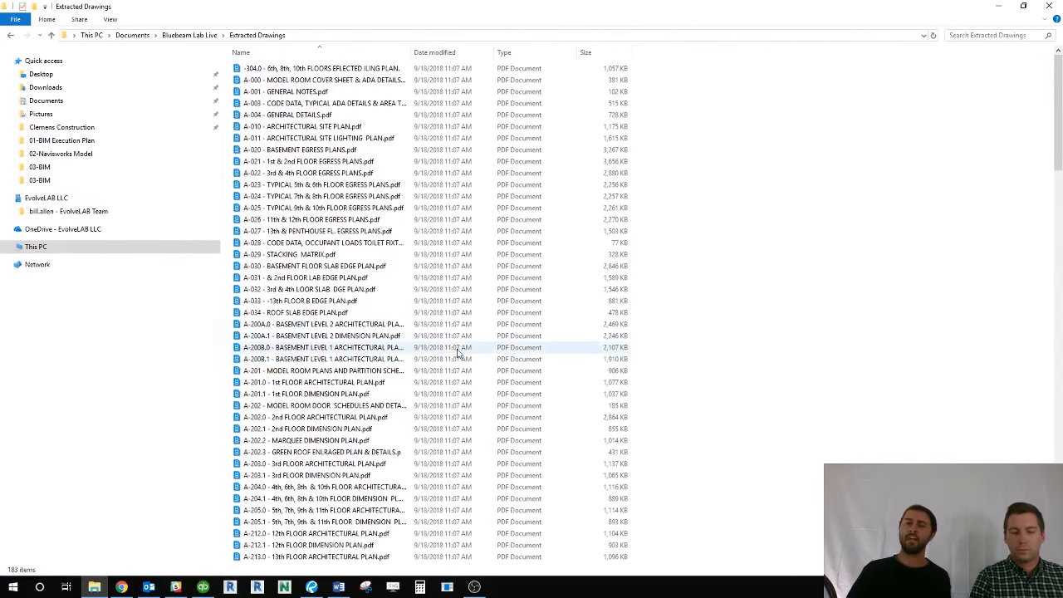
pyautogui.scroll(-7, 434, 306)
pyautogui.scroll(-20, 434, 305)
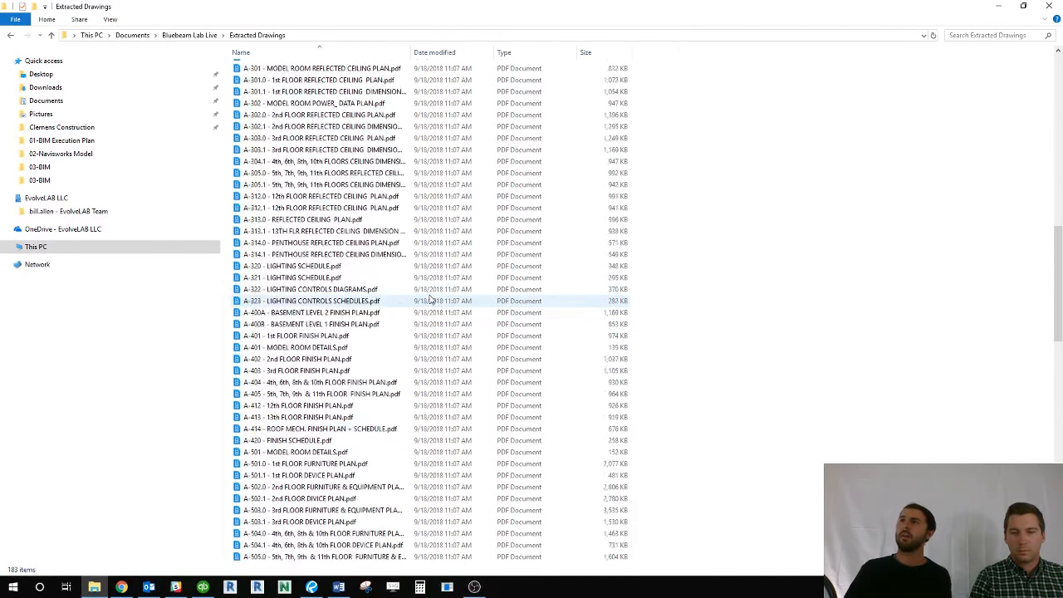
pyautogui.scroll(-2, 430, 299)
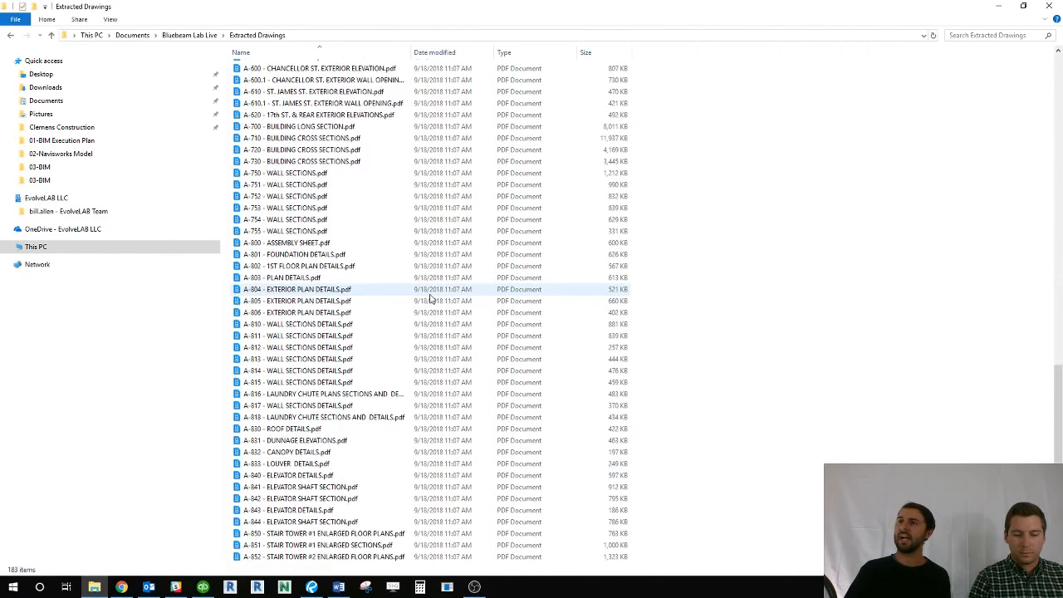
pyautogui.scroll(20, 430, 298)
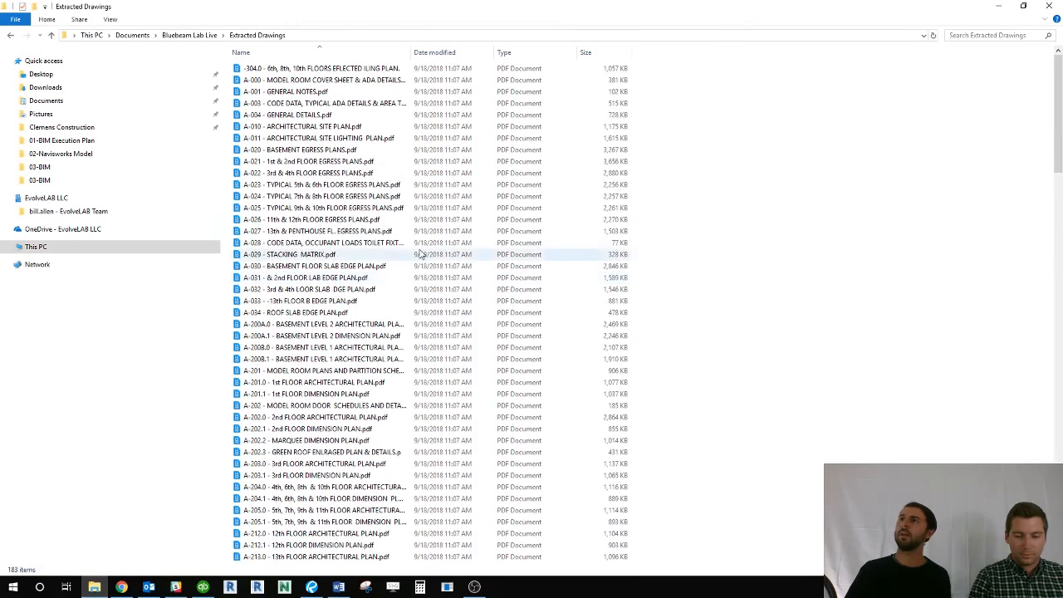
# Step: Add the missing "A" at the start of the "-304.0" drawing's file name so it begins with A-304.0
pyautogui.click(251, 69)
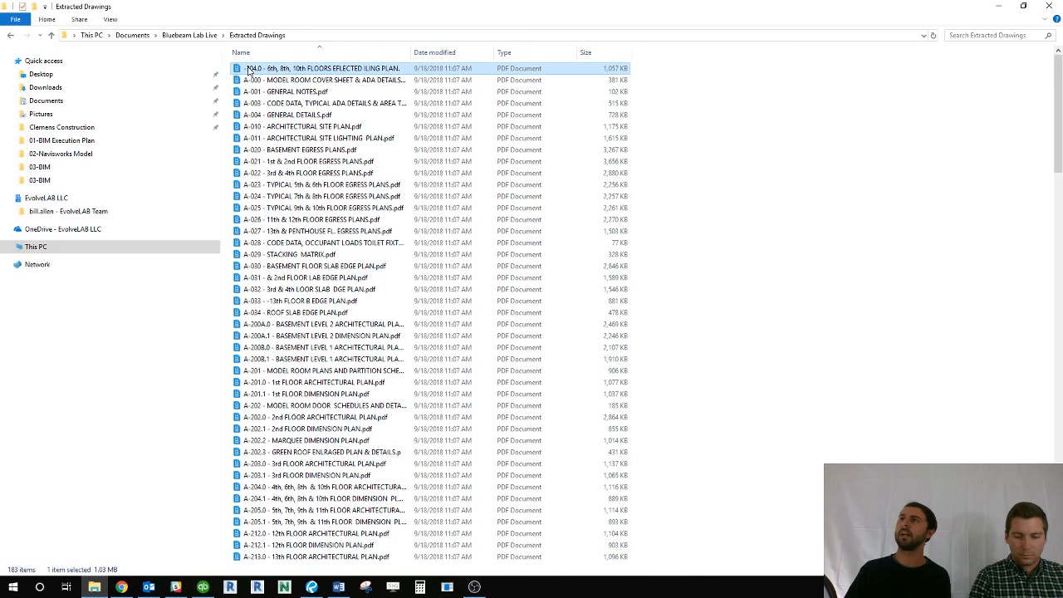
pyautogui.press('F2')
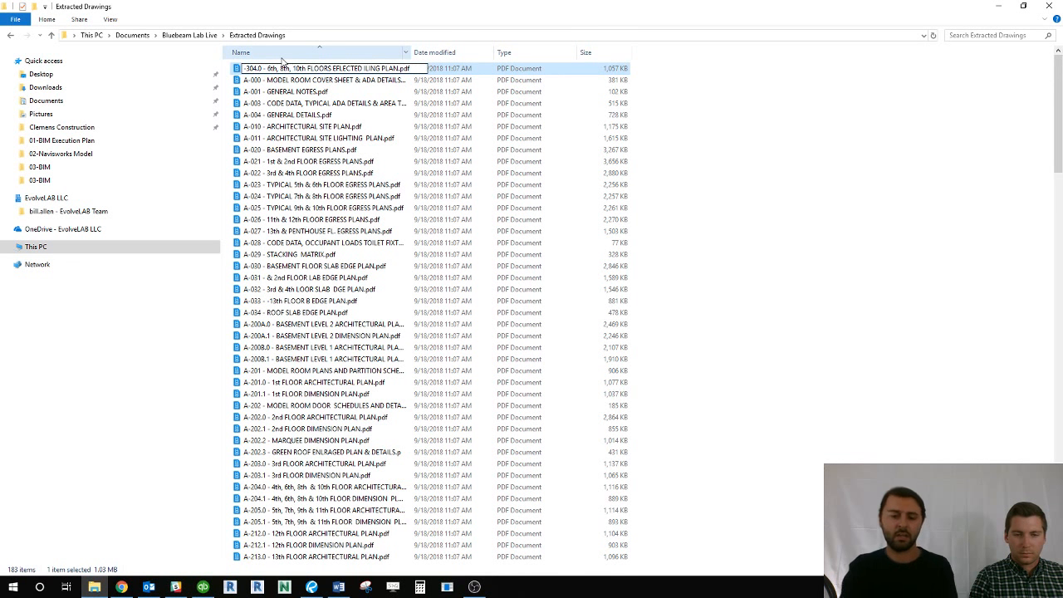
pyautogui.press('Home')
pyautogui.write('A')
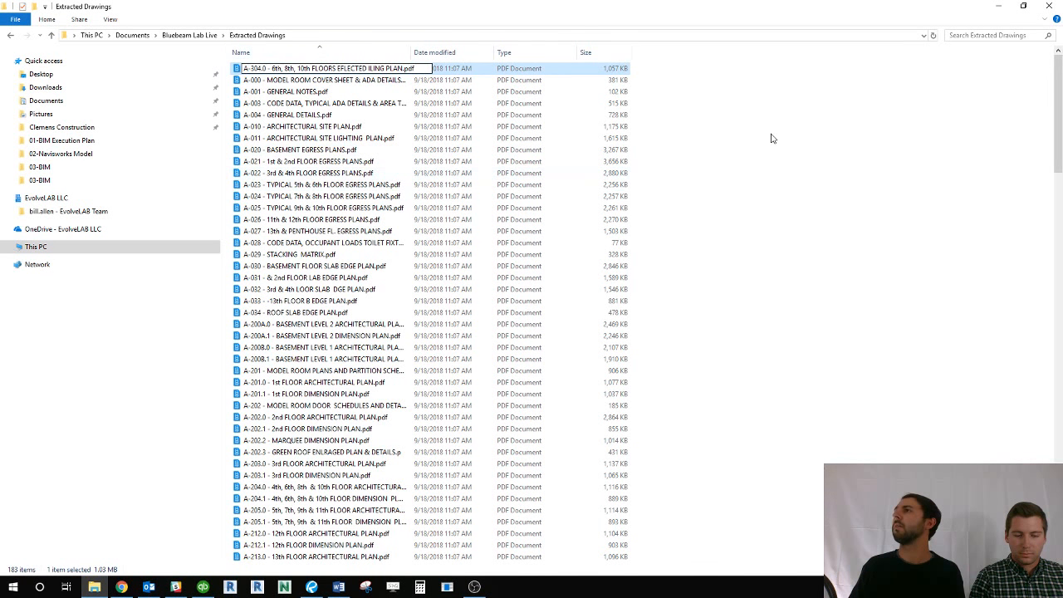
pyautogui.click(771, 136)
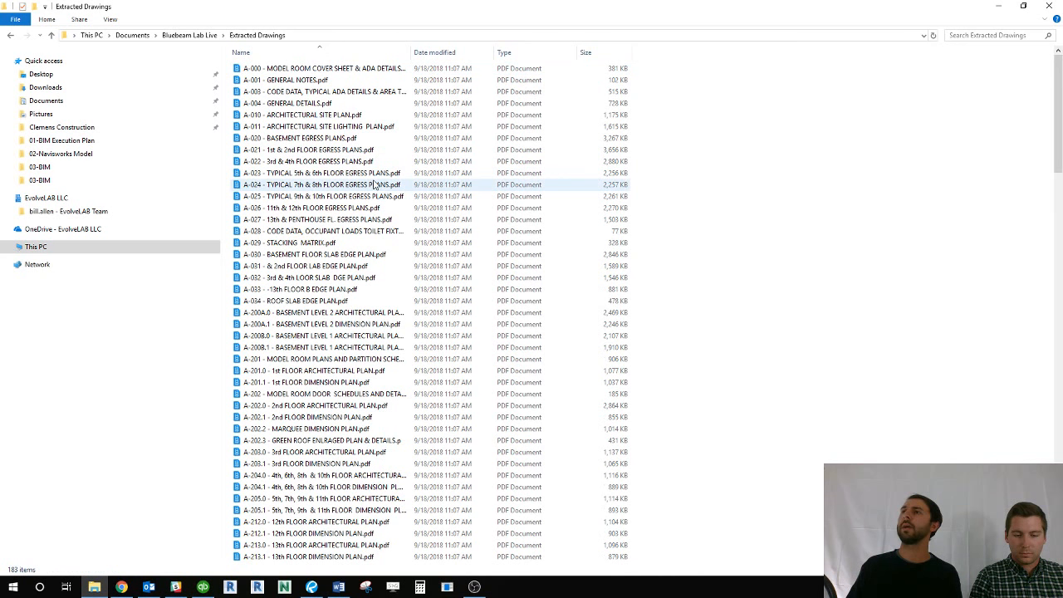
pyautogui.scroll(-20, 374, 184)
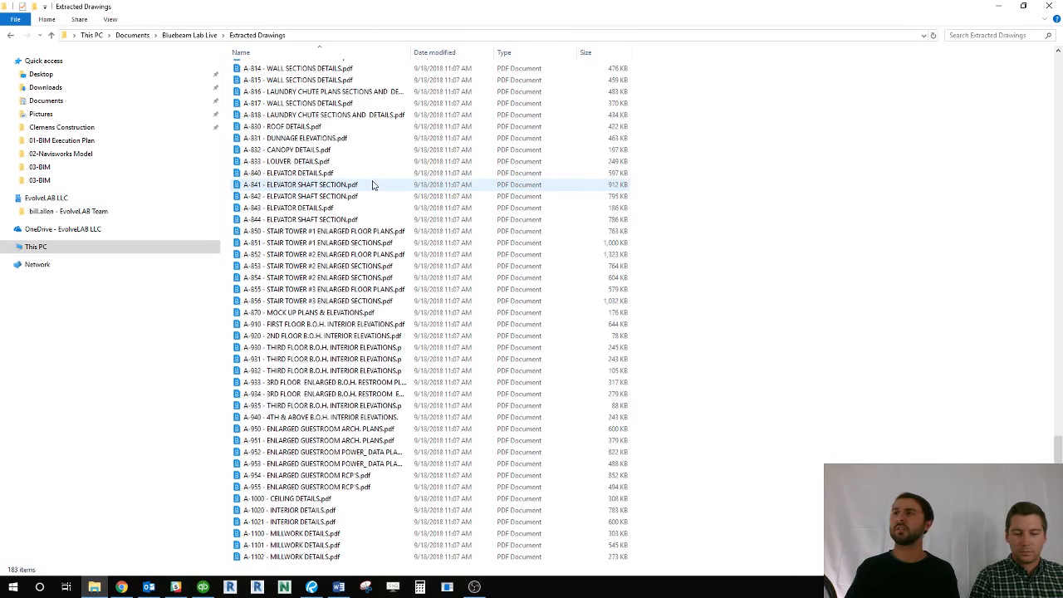
# Step: Switch back to Bluebeam Revu, view the whole A-282 sheet, and close the Starting Arch Set document
pyautogui.click(1003, 6)
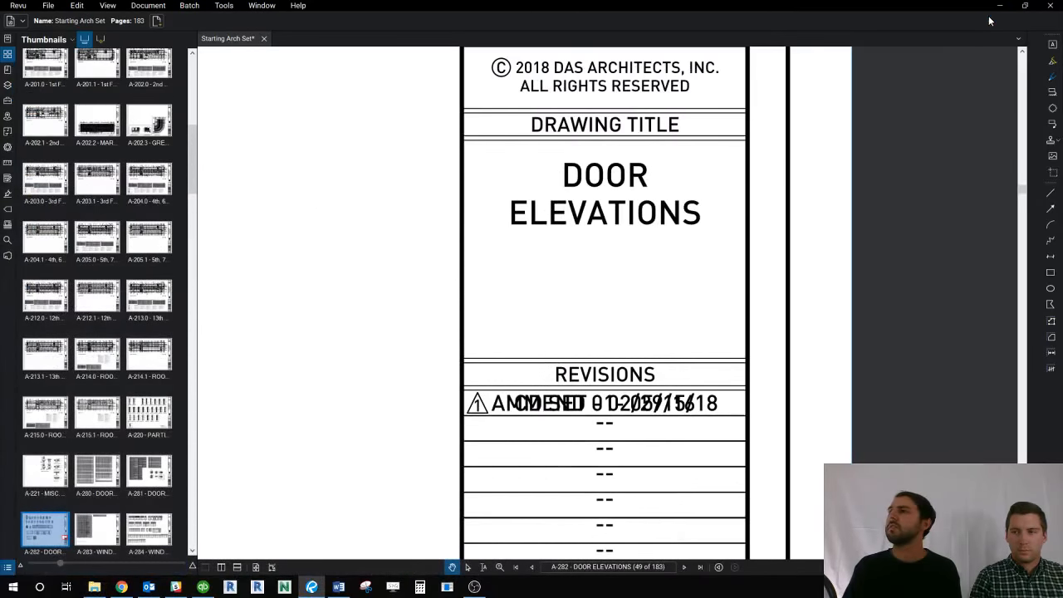
pyautogui.scroll(-3, 537, 219)
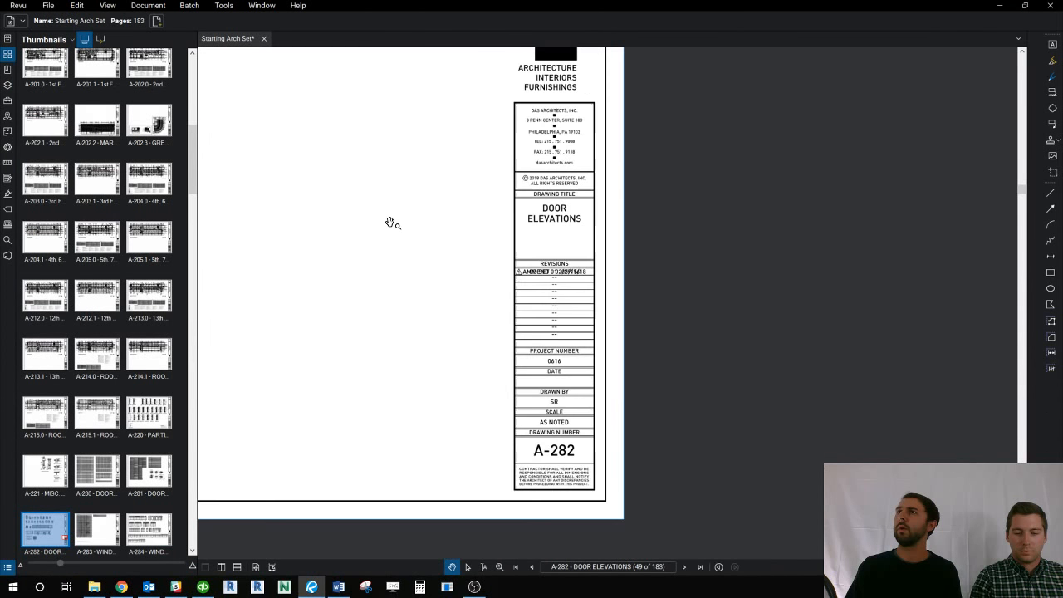
pyautogui.scroll(-2, 391, 222)
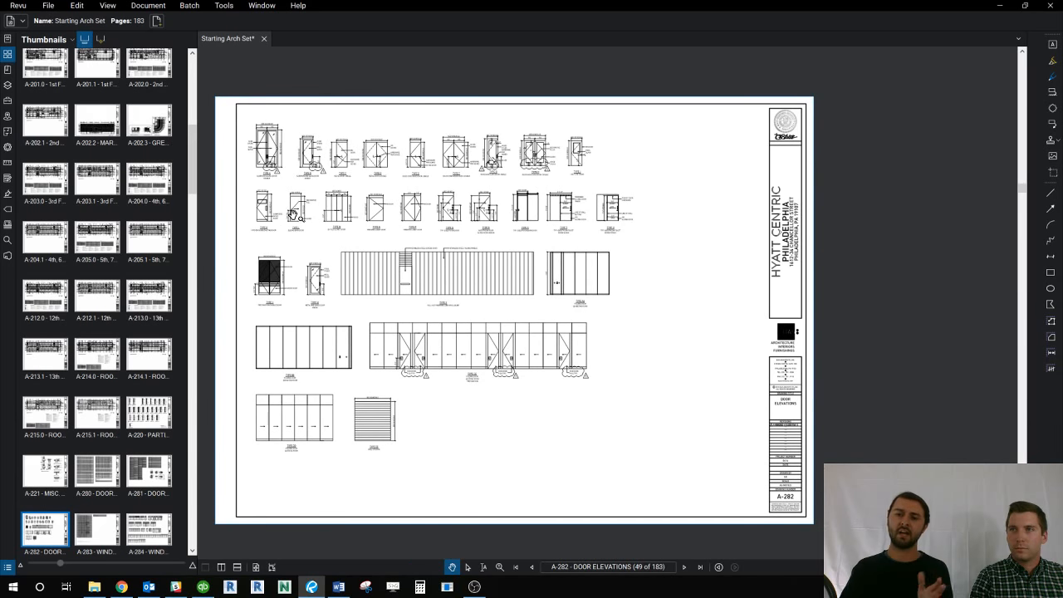
pyautogui.click(264, 39)
pyautogui.click(598, 348)
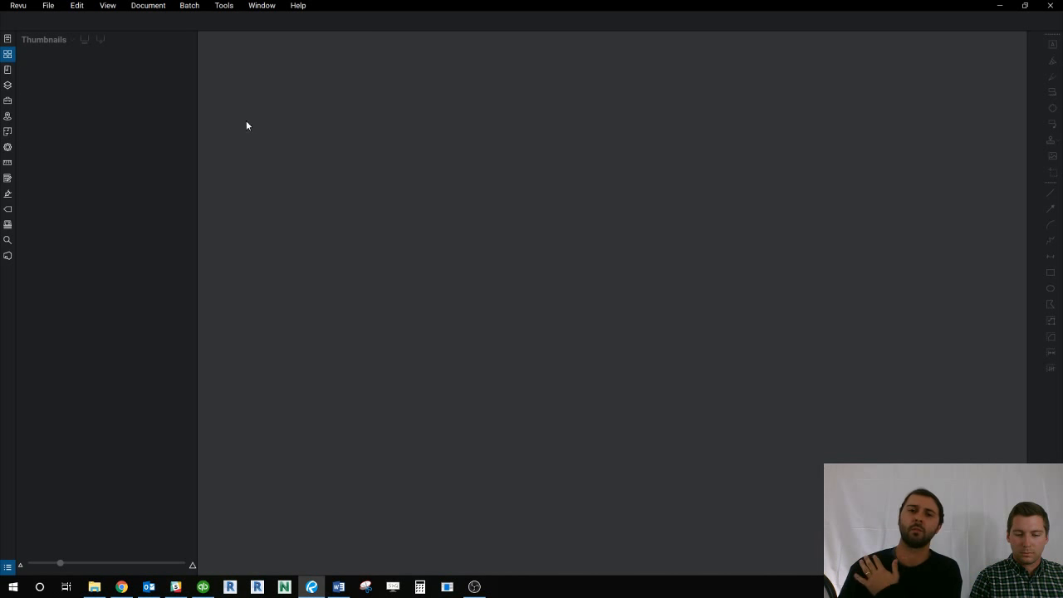
# Step: Start a new batch link
pyautogui.click(196, 6)
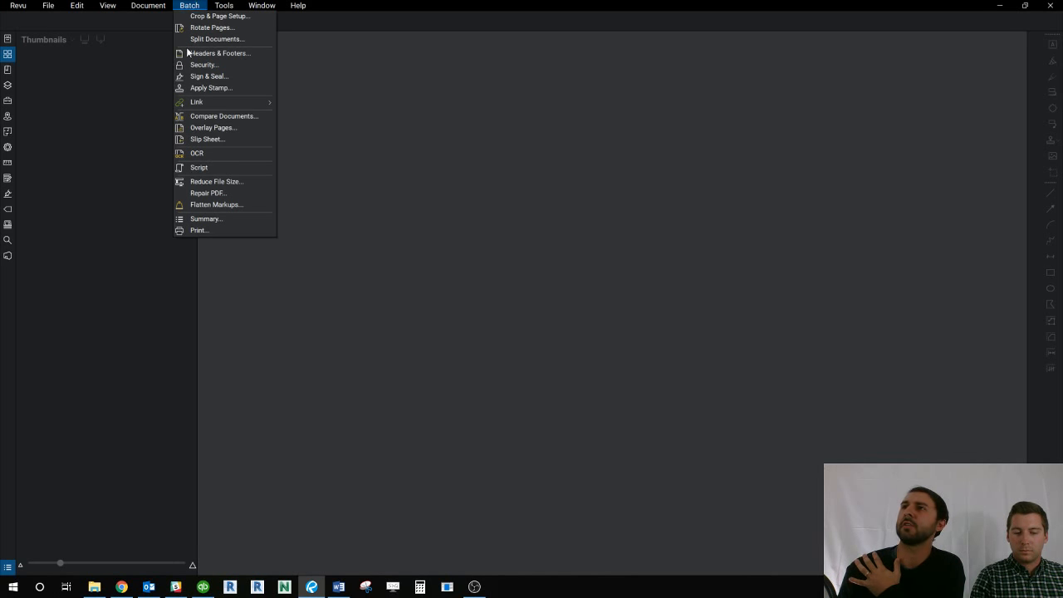
pyautogui.moveTo(196, 104)
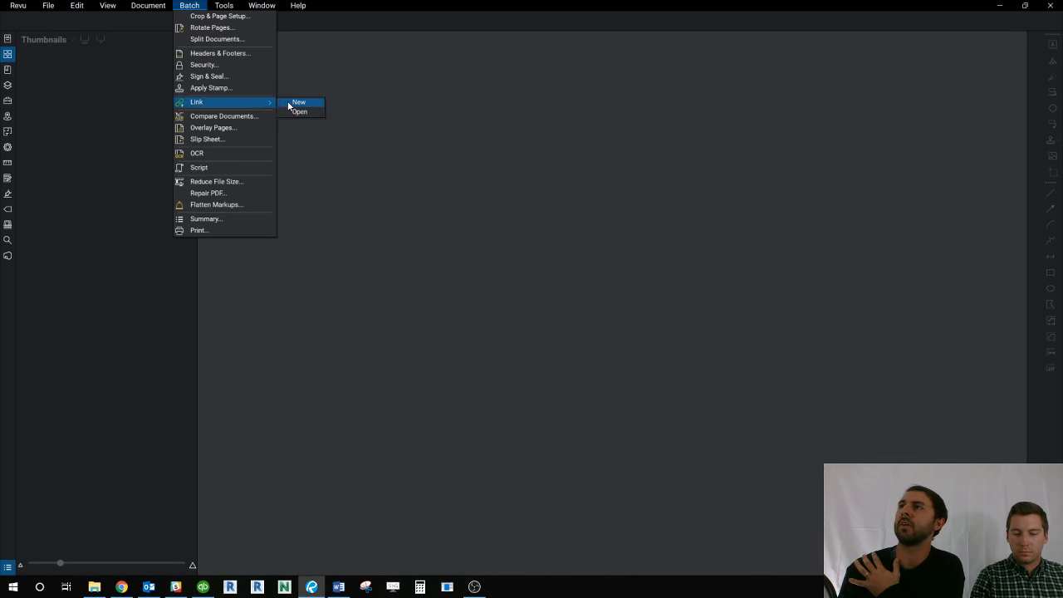
pyautogui.click(290, 102)
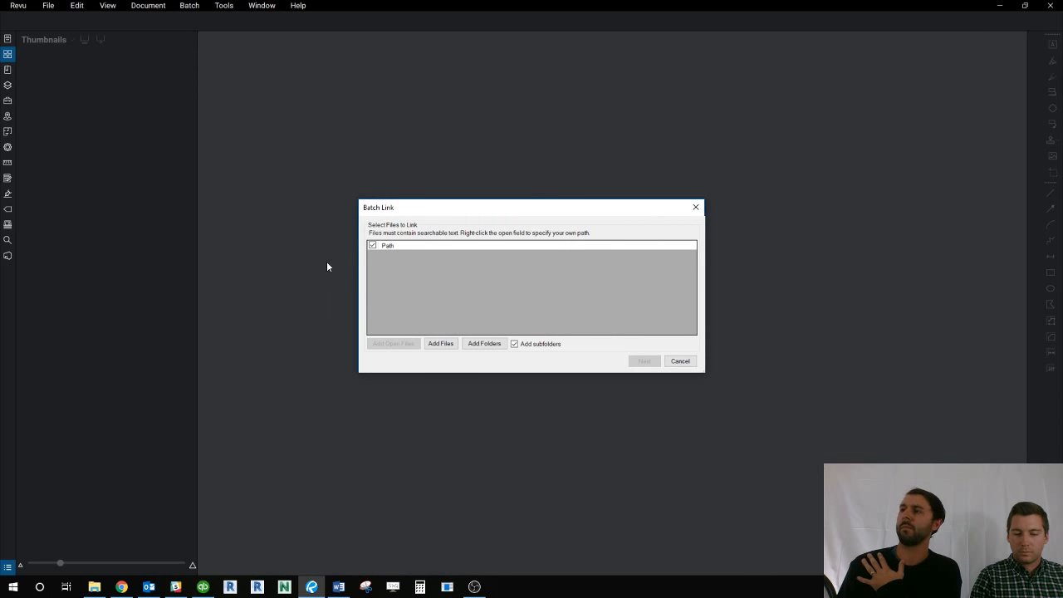
# Step: Add all PDFs from the Extracted Drawings folder to the batch link and proceed to generating the search terms
pyautogui.click(442, 344)
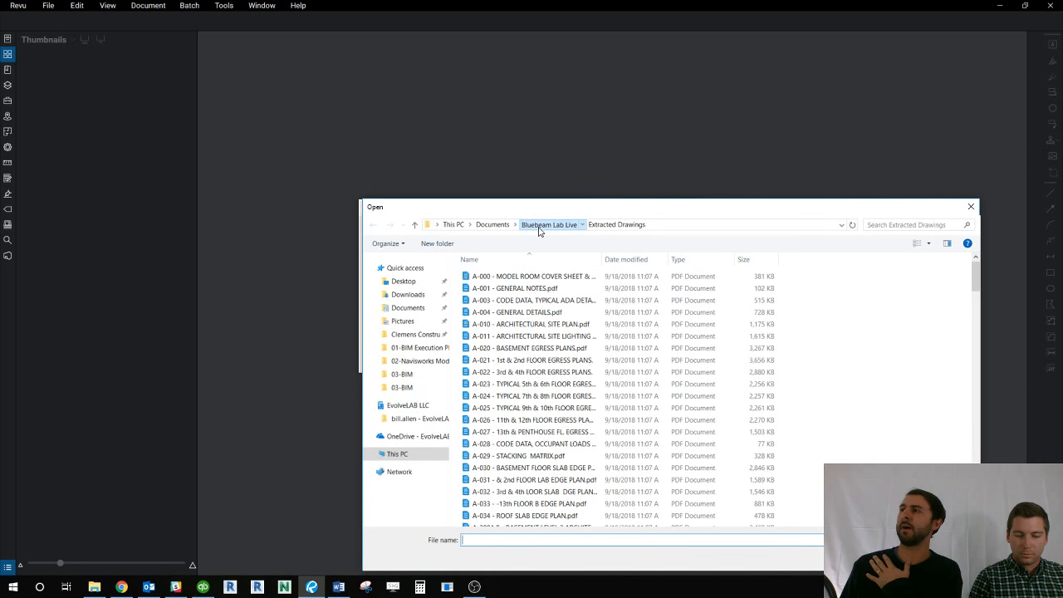
pyautogui.click(499, 276)
pyautogui.scroll(-20, 503, 295)
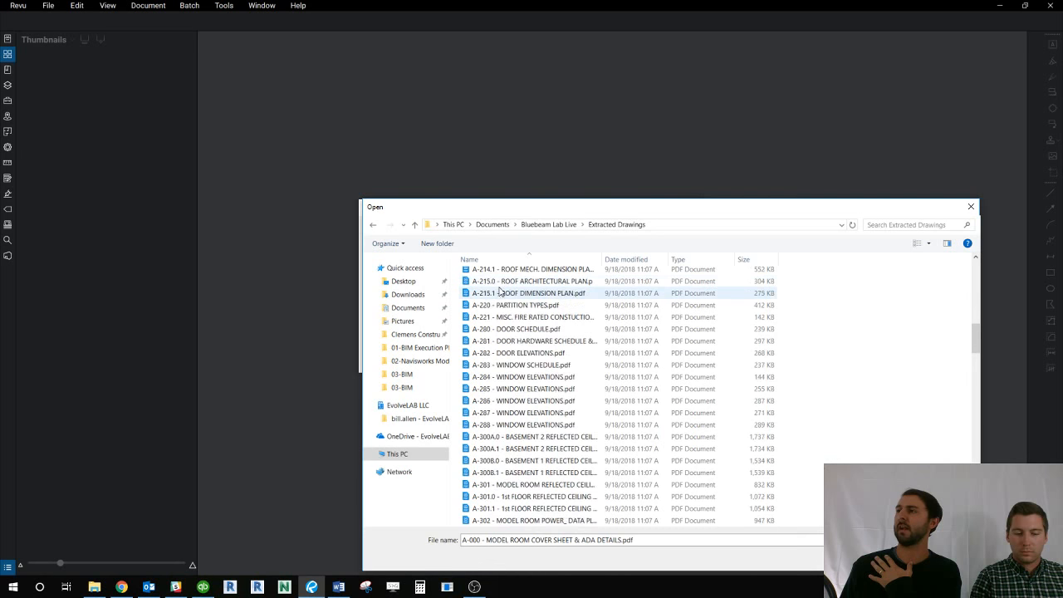
pyautogui.scroll(-3, 504, 297)
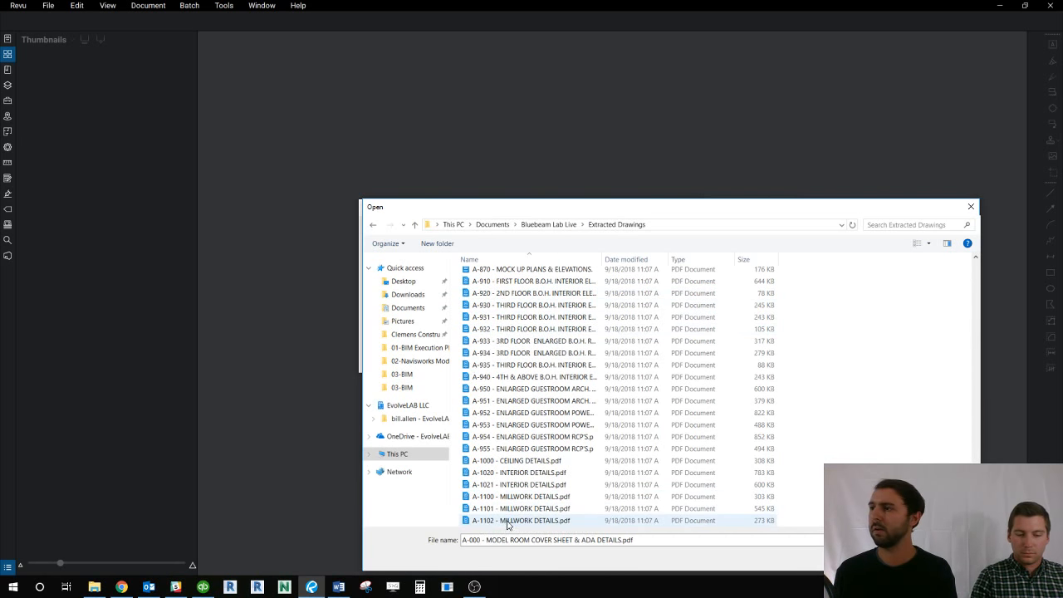
pyautogui.hotkey('ctrl', 'a')
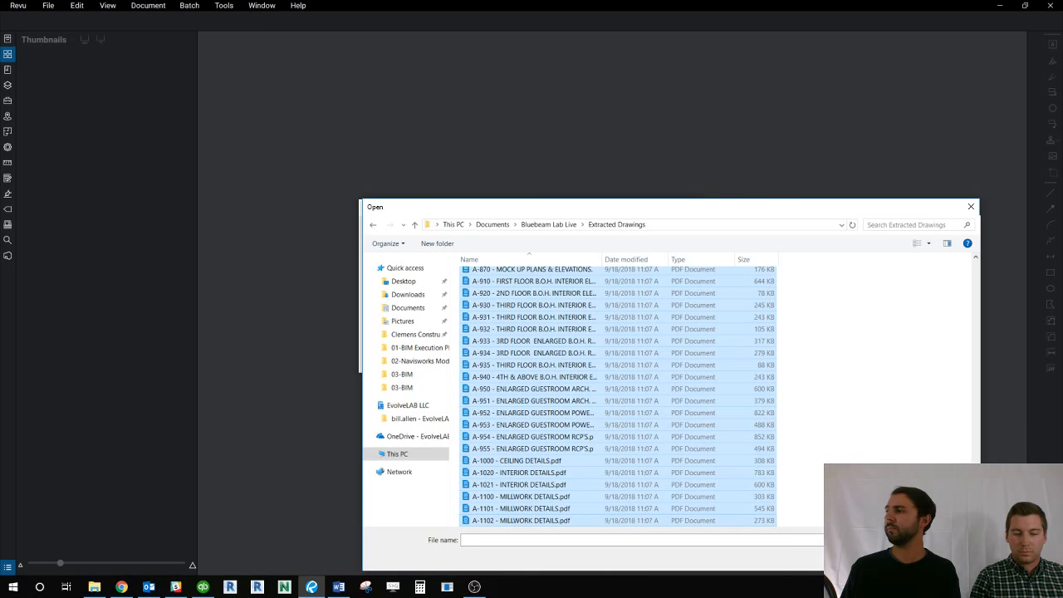
pyautogui.press('Return')
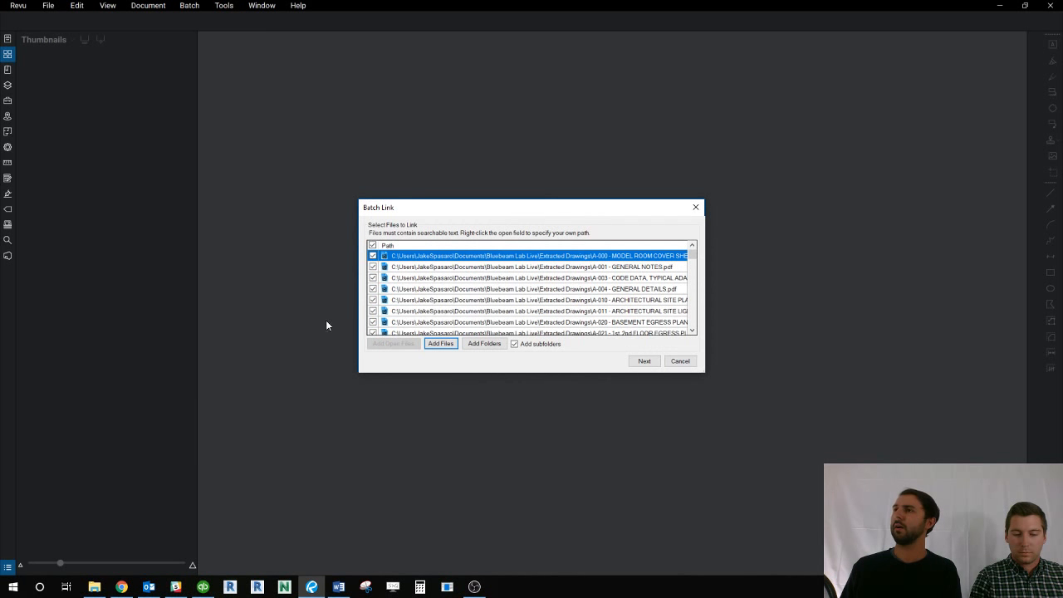
pyautogui.scroll(-10, 422, 312)
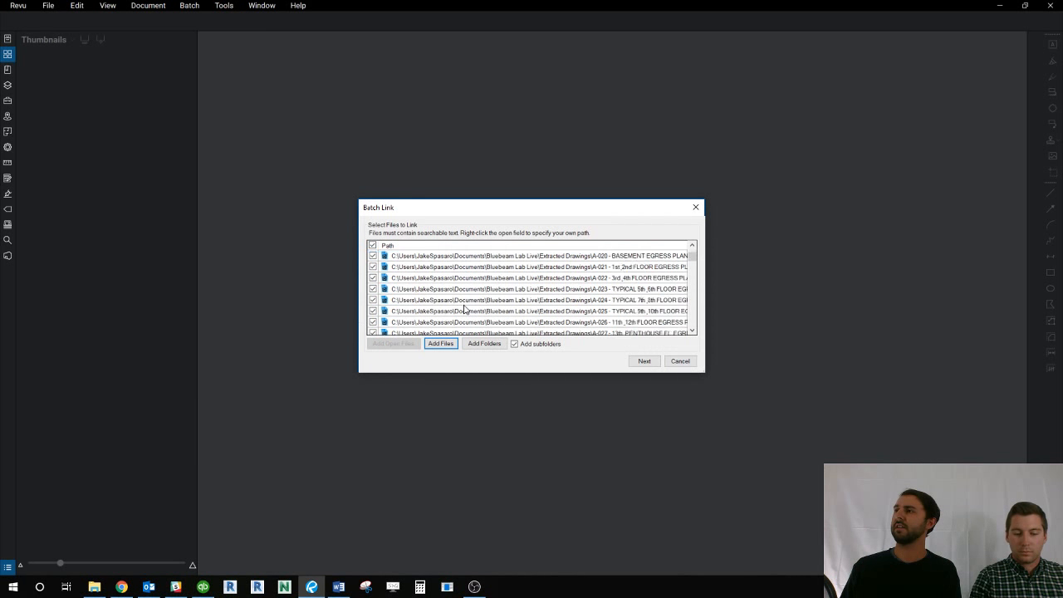
pyautogui.click(642, 363)
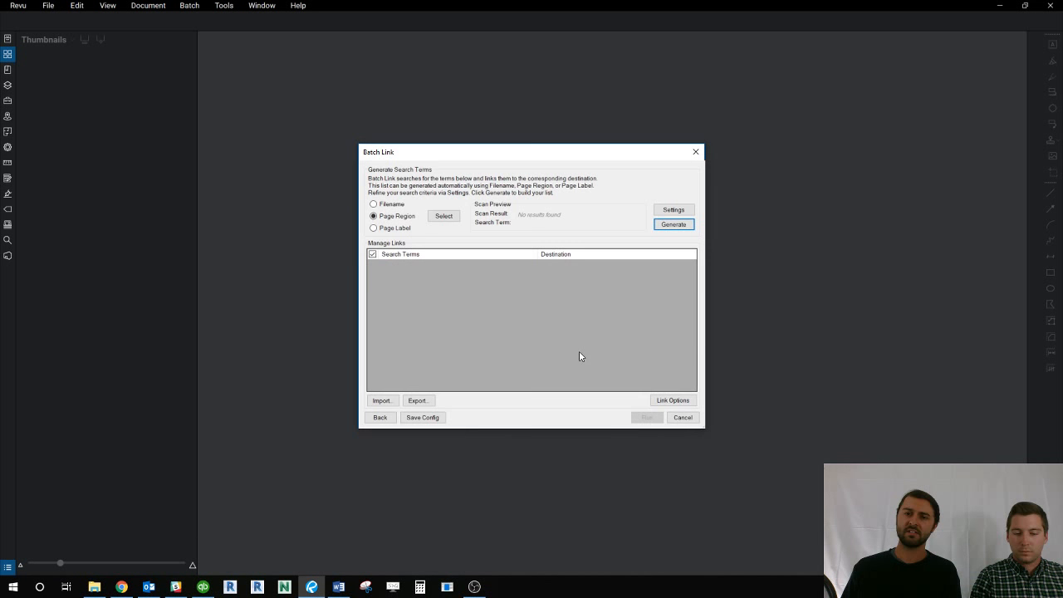
# Step: Set the page region to the drawing number box in the A-000 title block and generate the search terms
pyautogui.moveTo(470, 151); pyautogui.dragTo(523, 132)
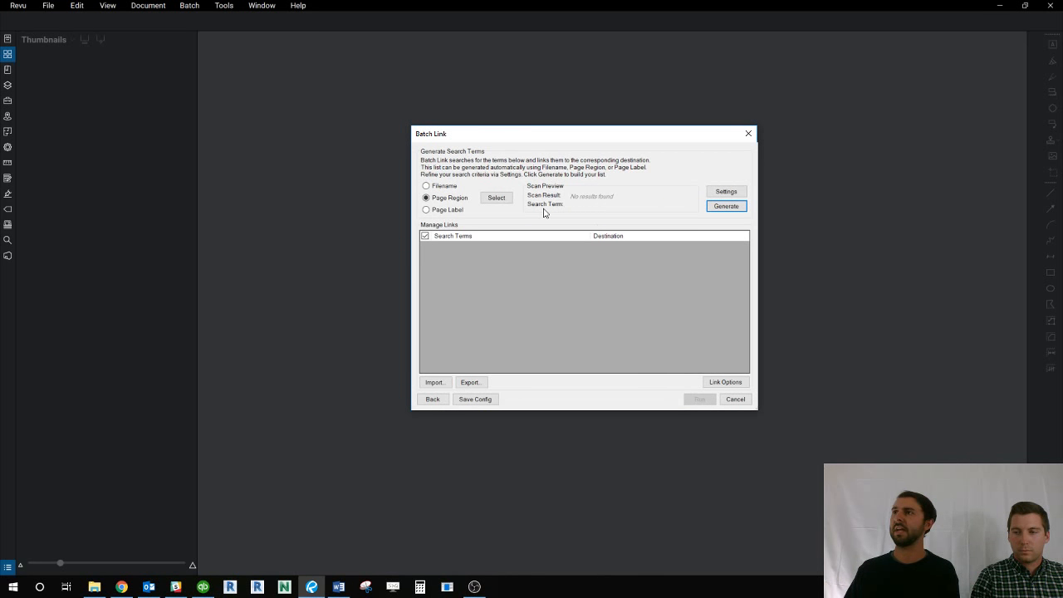
pyautogui.click(496, 198)
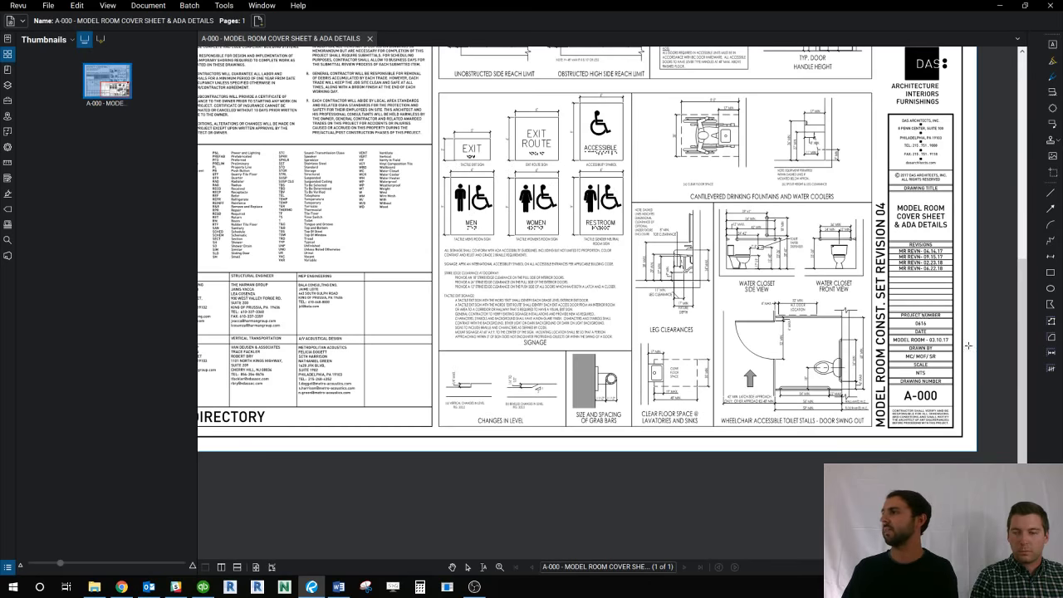
pyautogui.scroll(5, 942, 393)
pyautogui.moveTo(932, 392); pyautogui.dragTo(687, 319)
pyautogui.scroll(3, 687, 320)
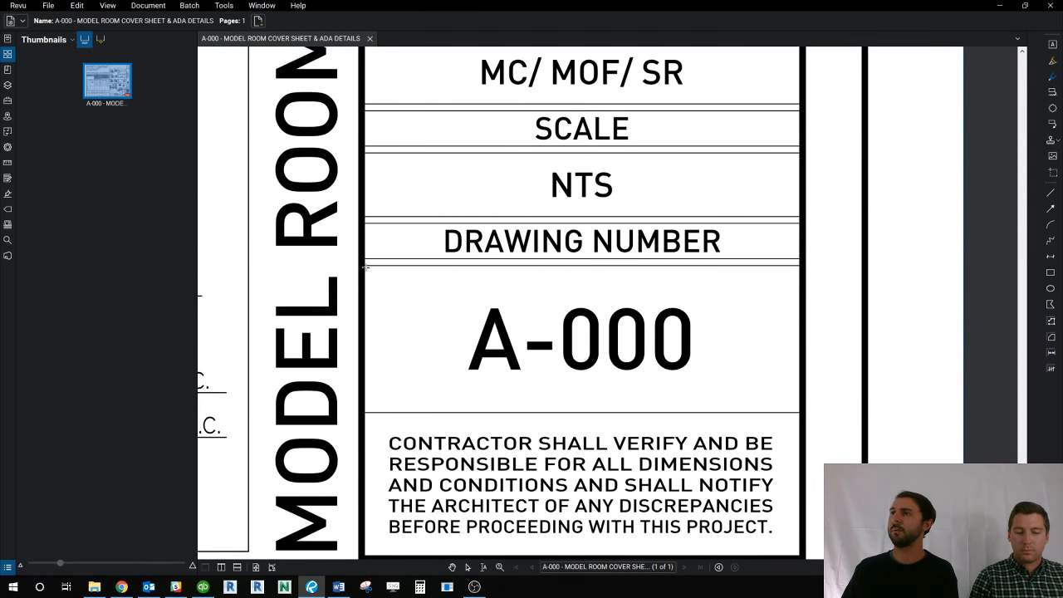
pyautogui.moveTo(365, 267); pyautogui.dragTo(797, 414)
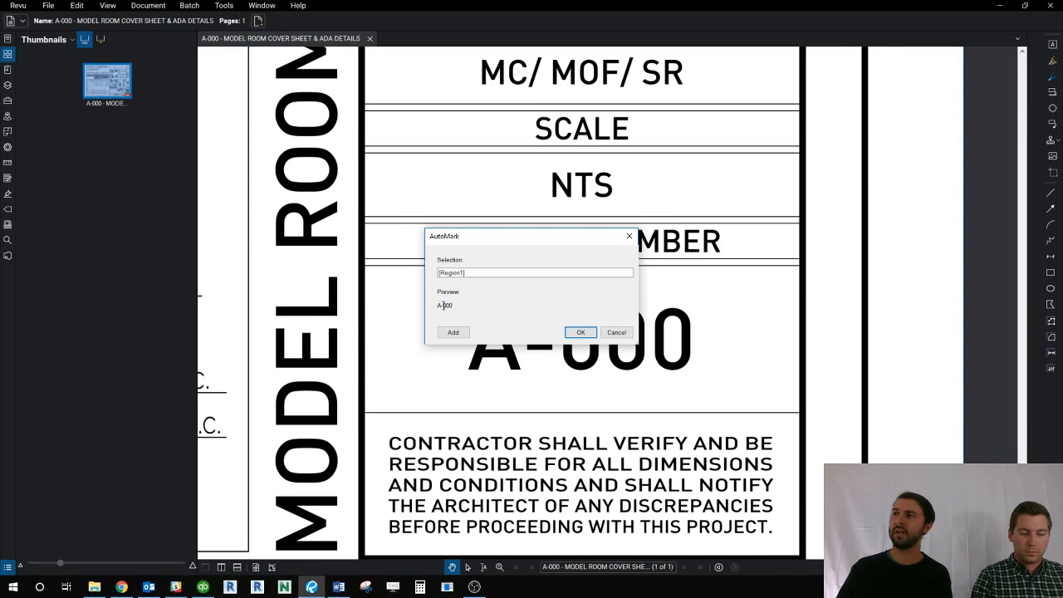
pyautogui.click(580, 332)
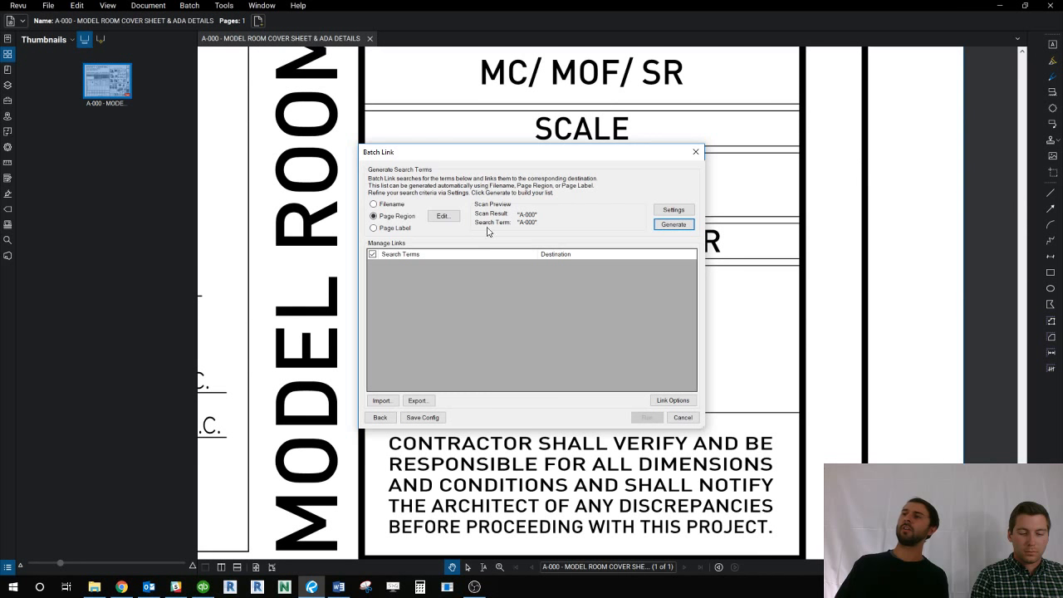
pyautogui.click(687, 230)
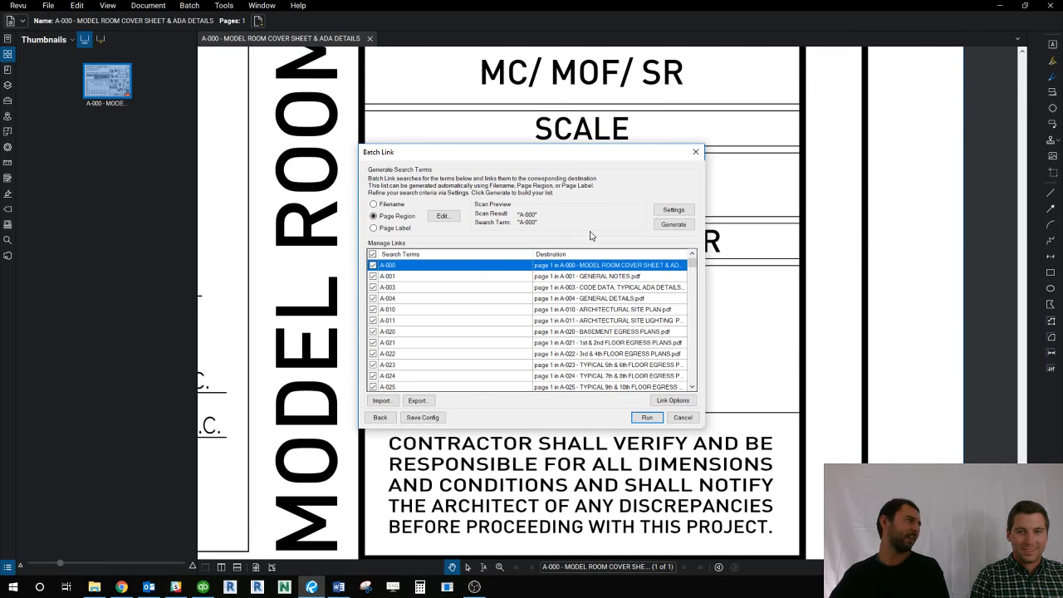
# Step: Examine the generated search terms and their destination files across the whole list for duplicate drawing numbers
pyautogui.moveTo(611, 158); pyautogui.dragTo(611, 139)
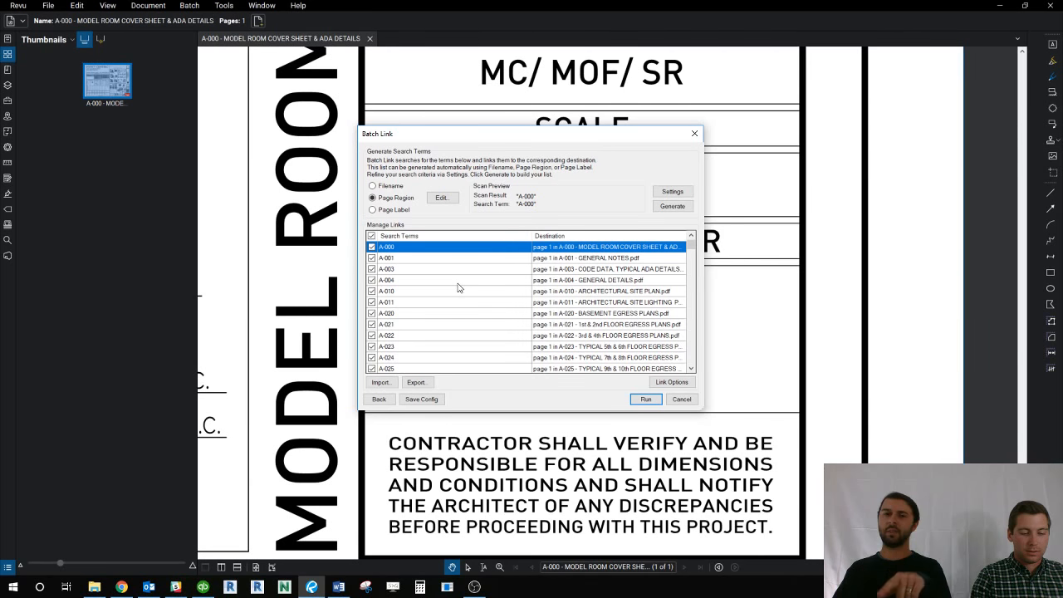
pyautogui.scroll(-4, 453, 282)
pyautogui.scroll(-7, 448, 277)
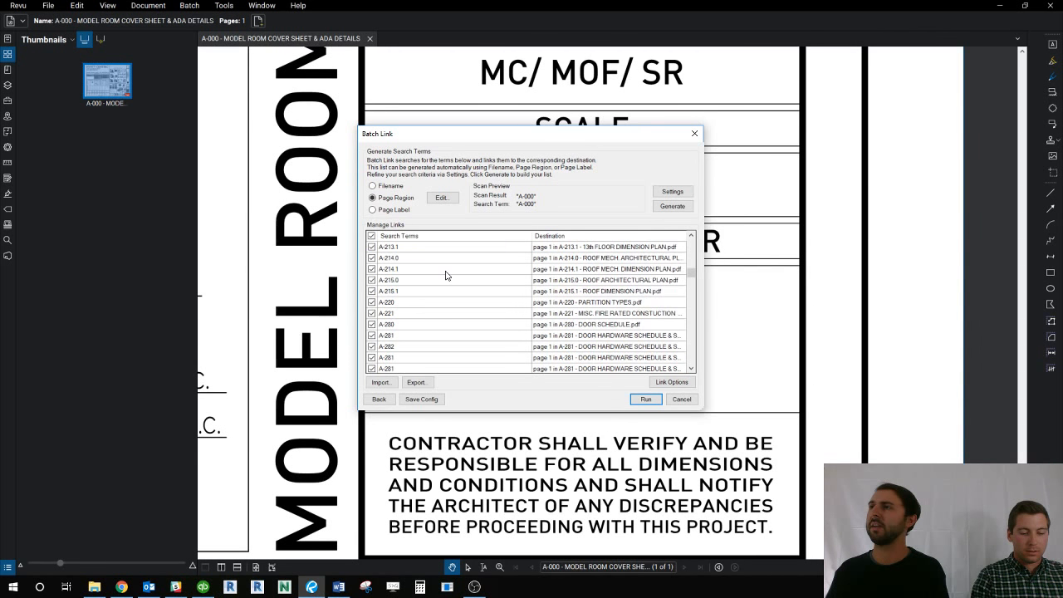
pyautogui.scroll(-5, 432, 286)
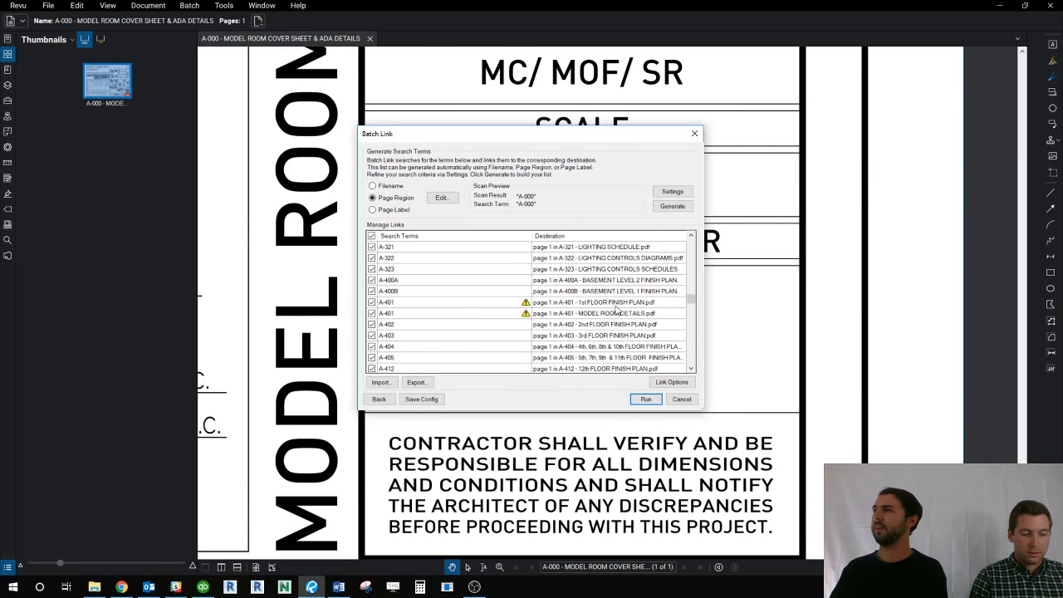
pyautogui.scroll(-1, 607, 316)
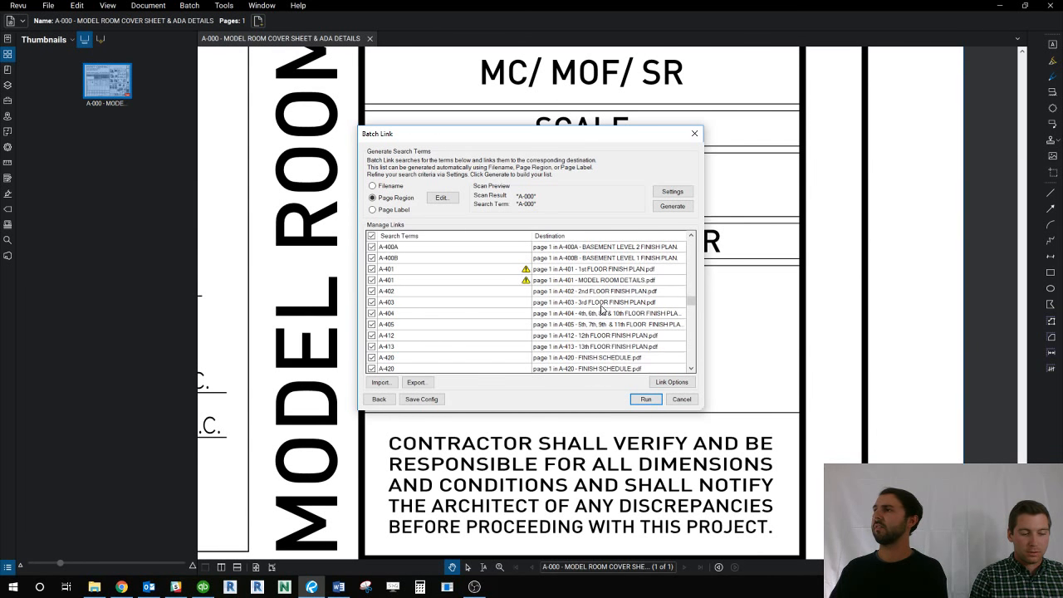
pyautogui.scroll(-5, 602, 309)
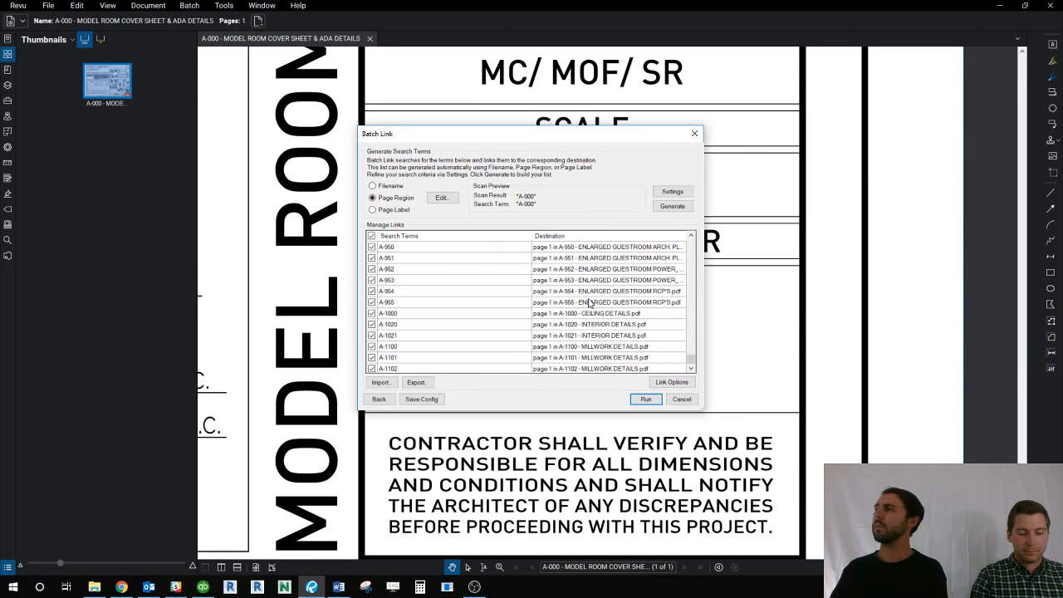
pyautogui.scroll(10, 579, 297)
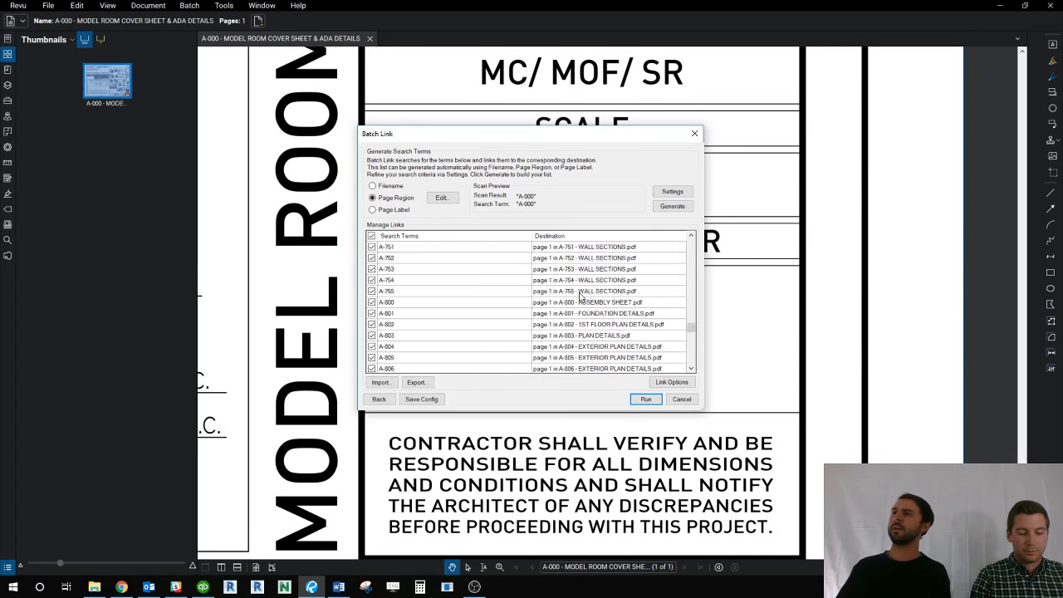
pyautogui.scroll(5, 580, 297)
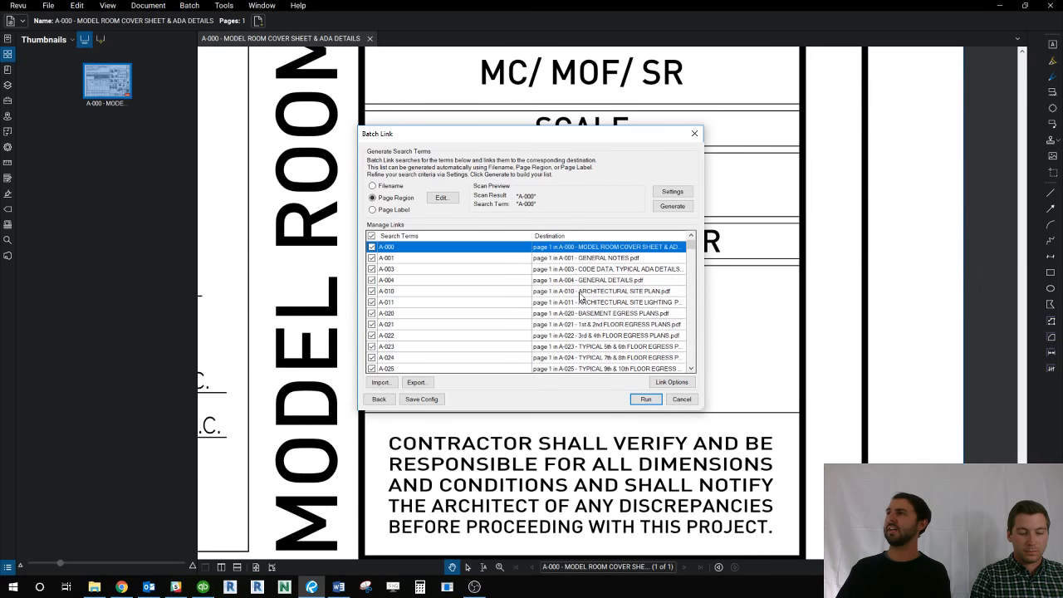
# Step: Set the link appearance to a blue color with the Highlight style in the link options
pyautogui.click(665, 387)
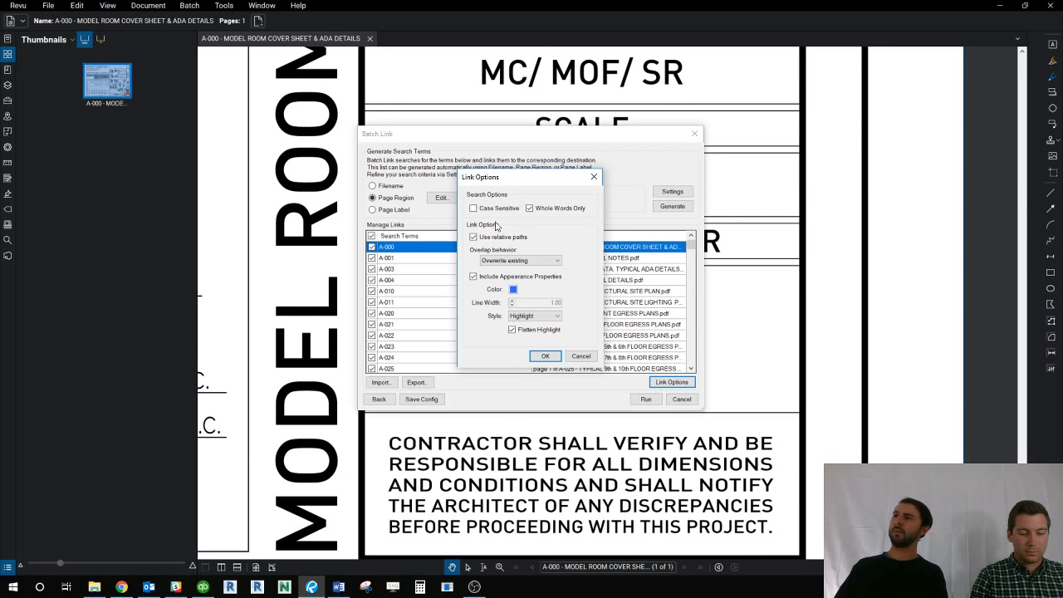
pyautogui.click(514, 291)
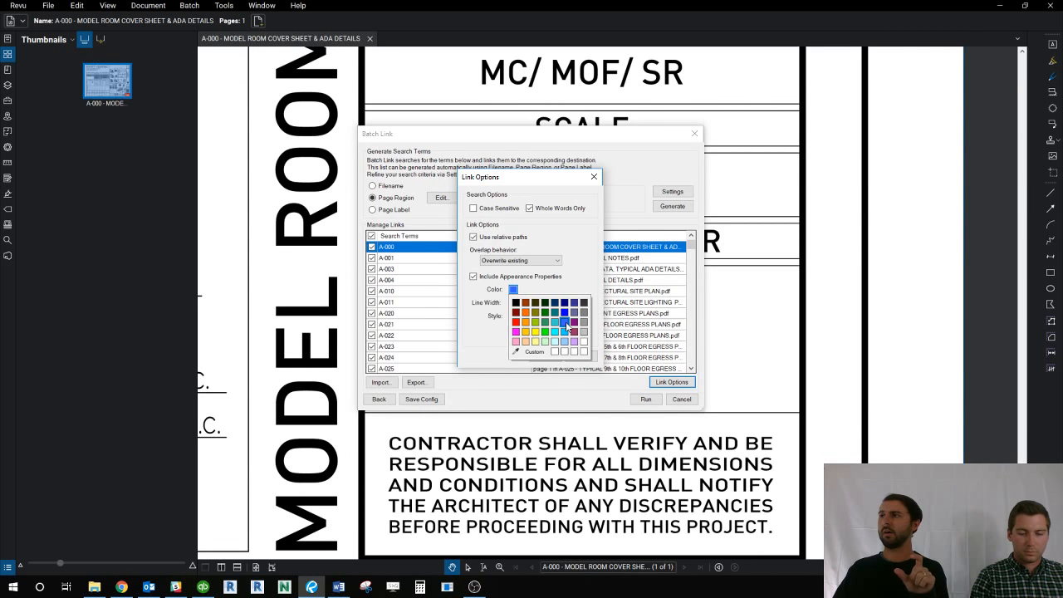
pyautogui.click(566, 326)
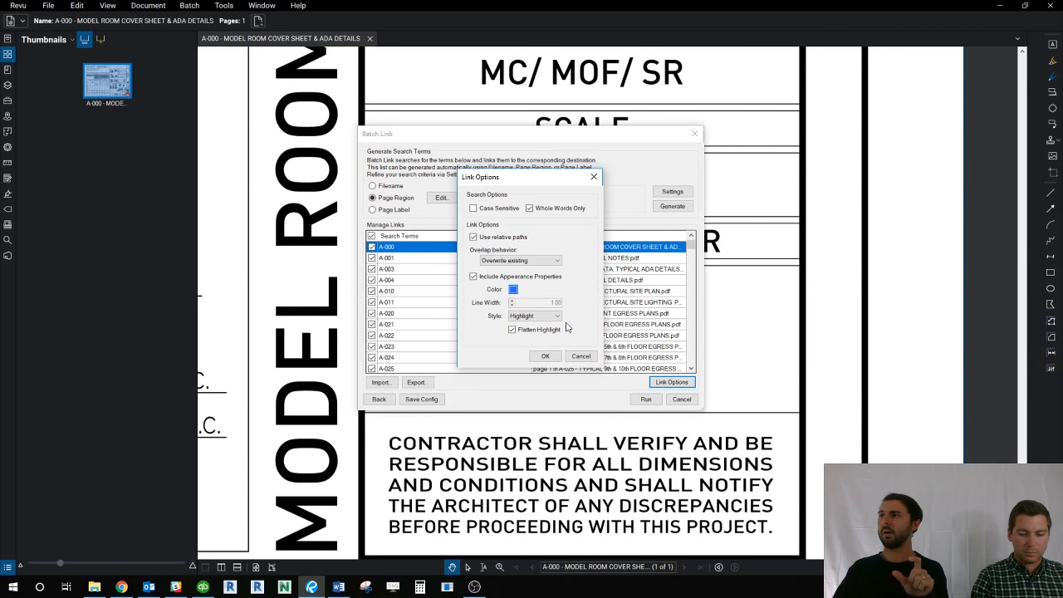
pyautogui.click(548, 316)
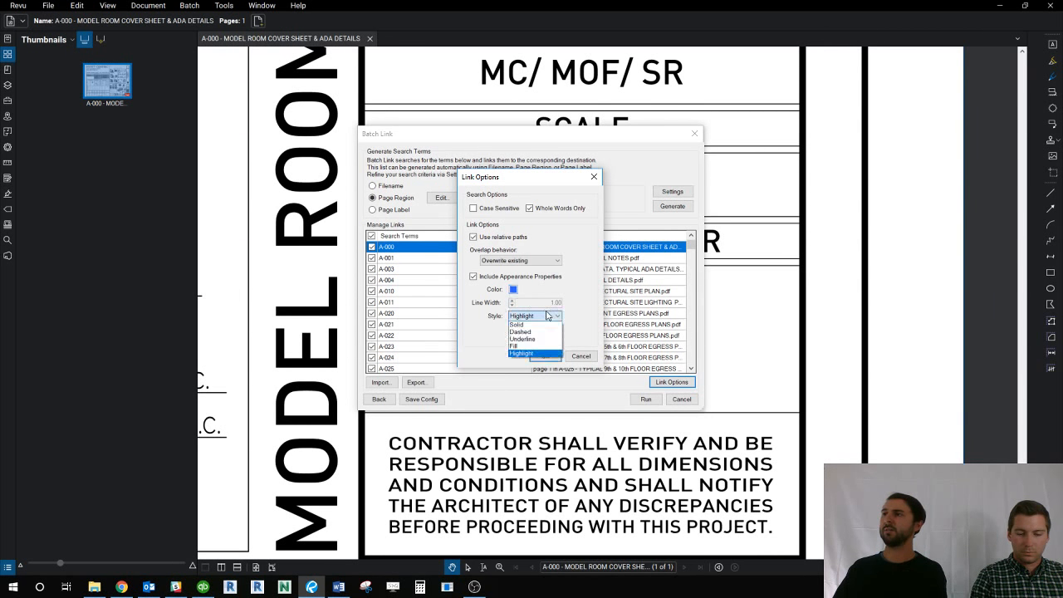
pyautogui.click(522, 354)
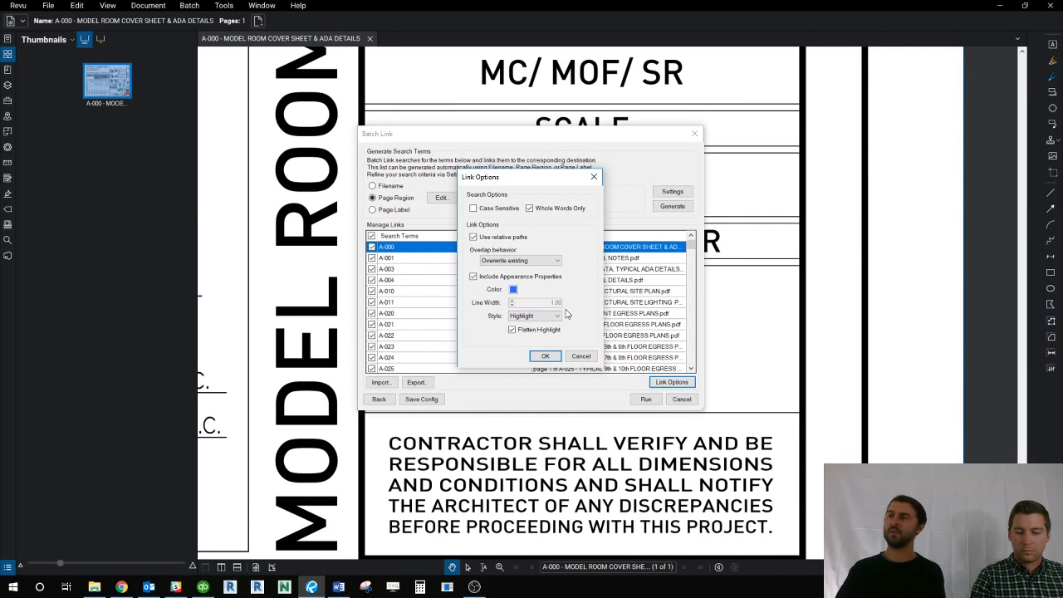
pyautogui.click(540, 317)
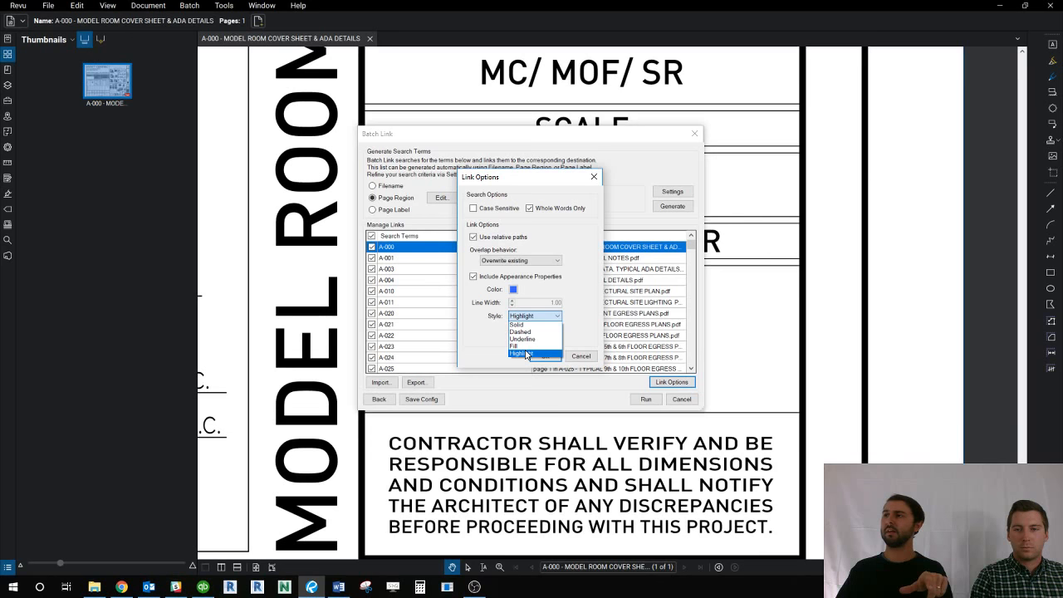
pyautogui.click(526, 354)
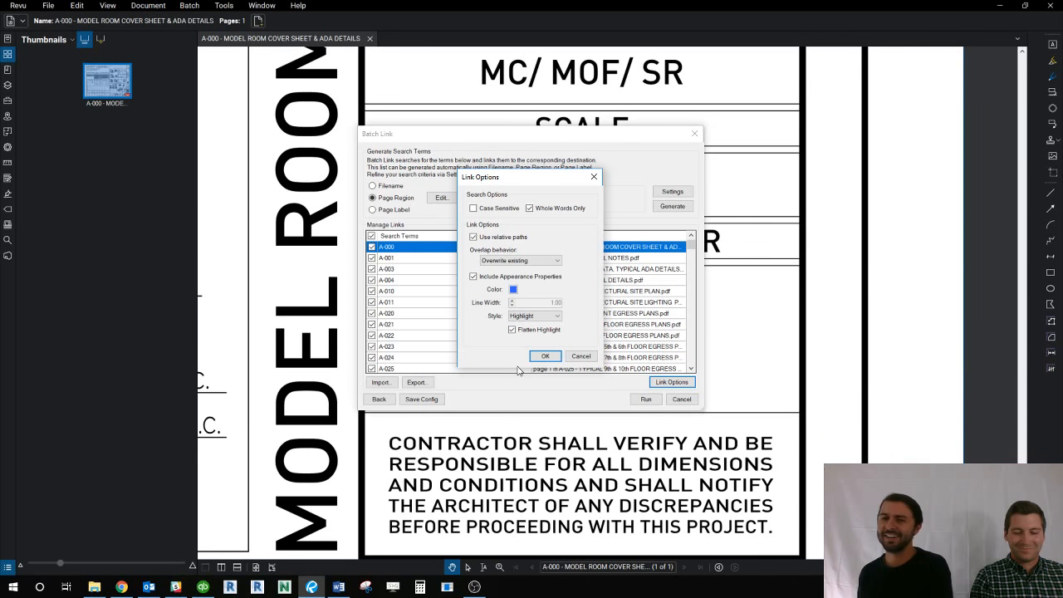
pyautogui.click(545, 355)
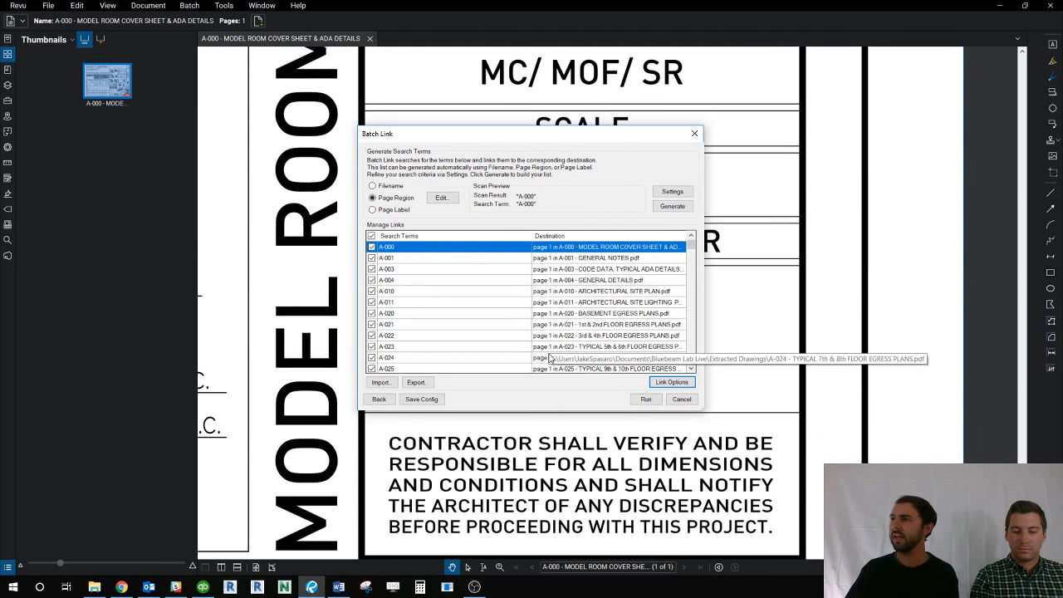
# Step: Run the batch link despite the non-unique queries, then finish and close the summary
pyautogui.click(646, 400)
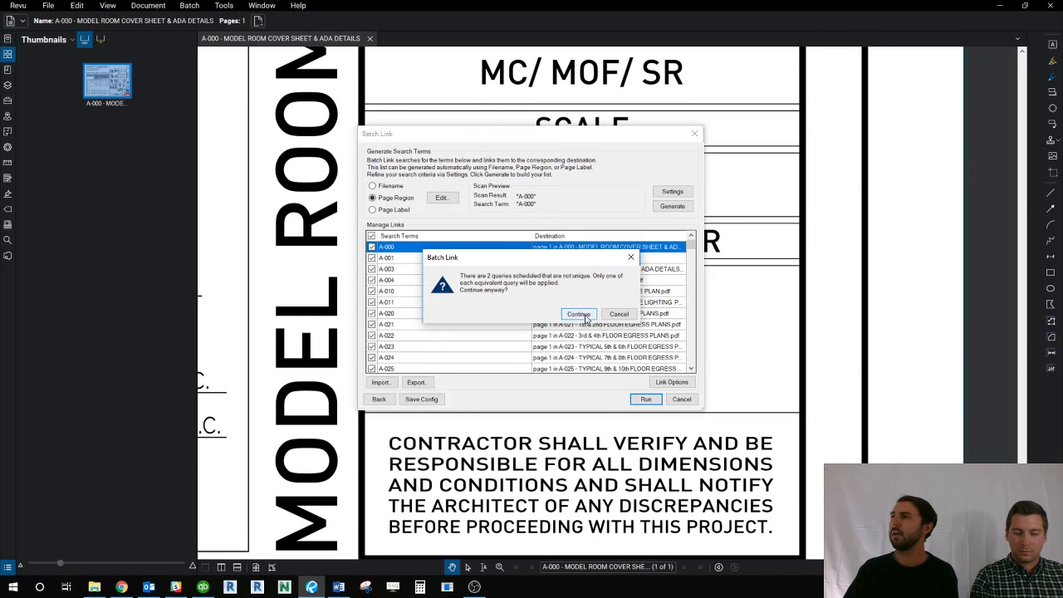
pyautogui.click(585, 315)
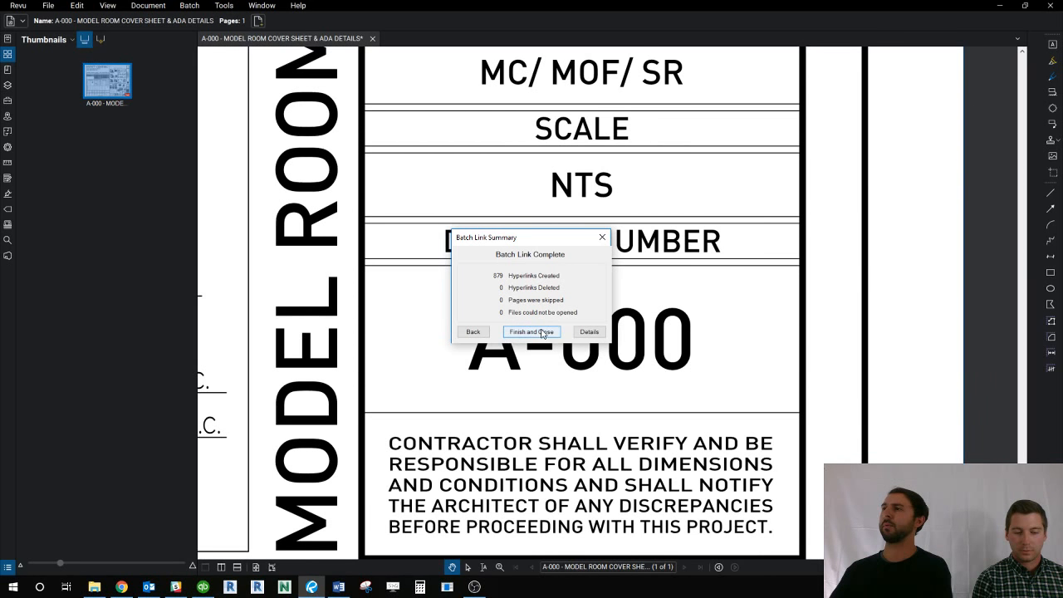
pyautogui.click(531, 331)
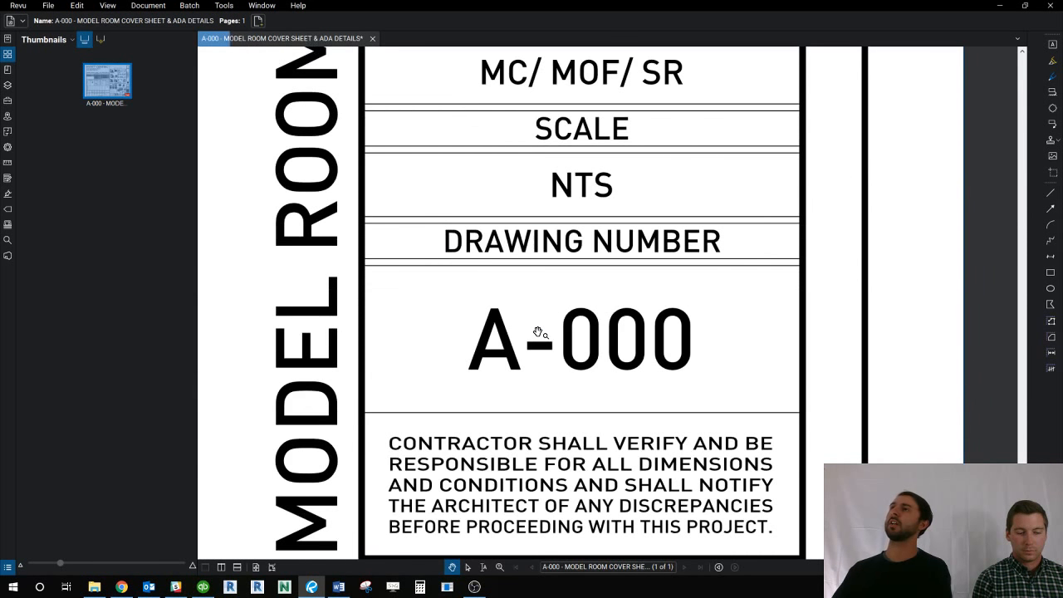
# Step: Test the A-301 hyperlink in the Architectural list of the cover sheet's drawing index
pyautogui.scroll(-5, 476, 304)
pyautogui.scroll(-2, 779, 322)
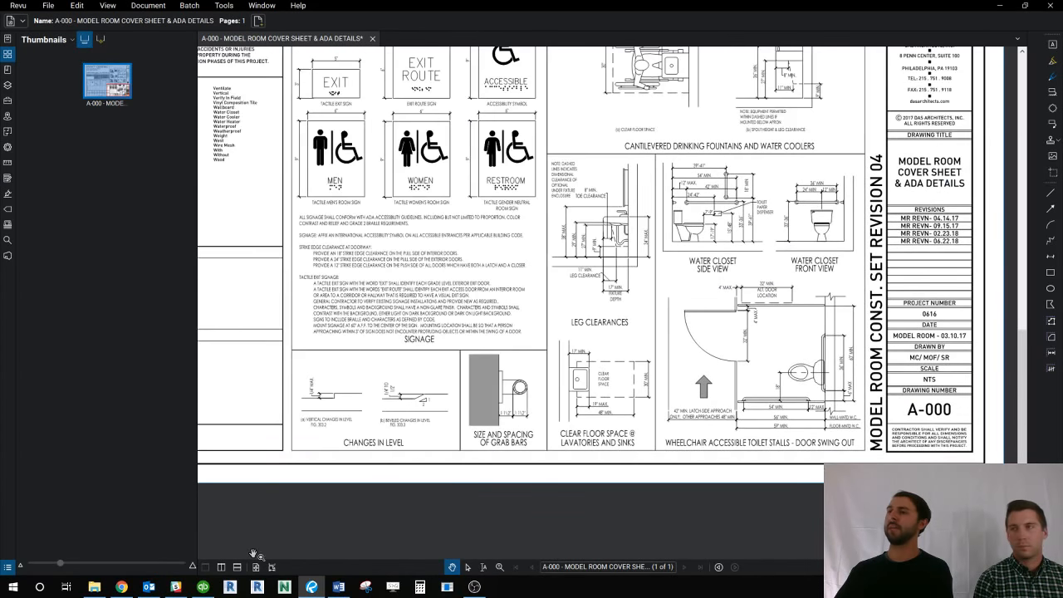
pyautogui.scroll(-3, 486, 413)
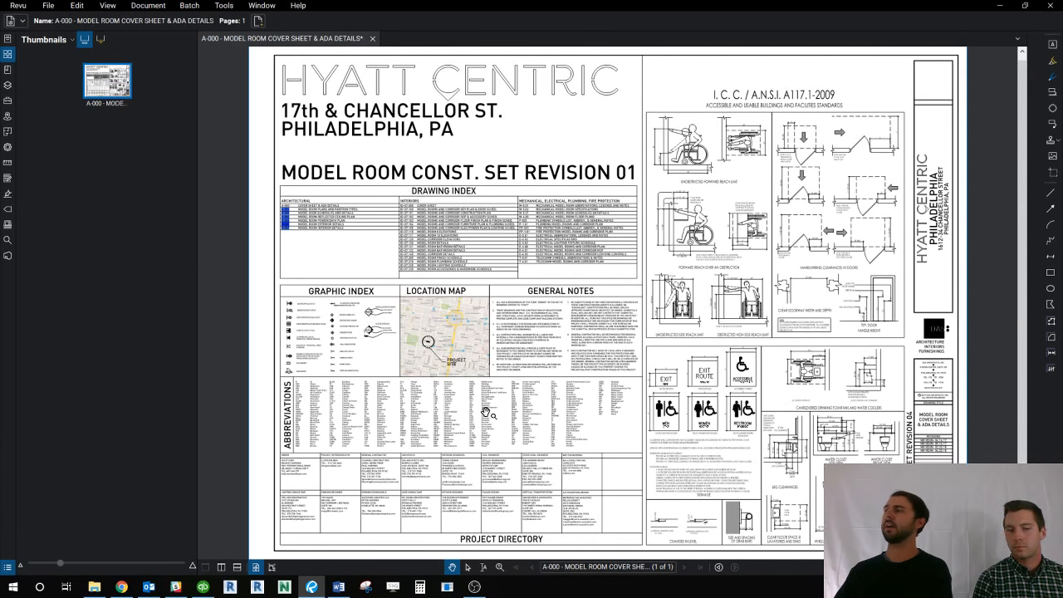
pyautogui.scroll(3, 287, 218)
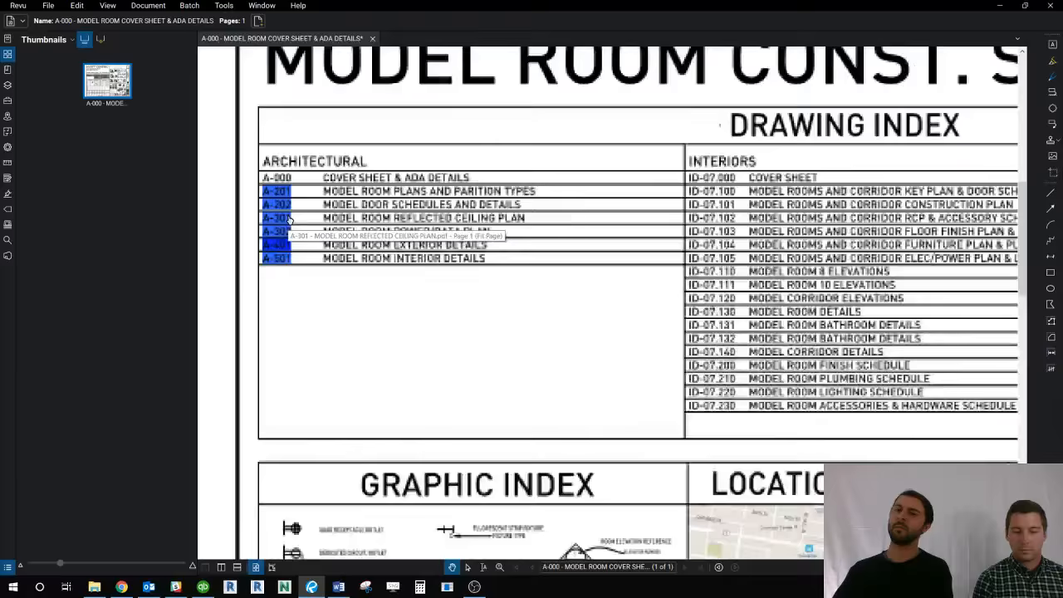
pyautogui.scroll(3, 288, 217)
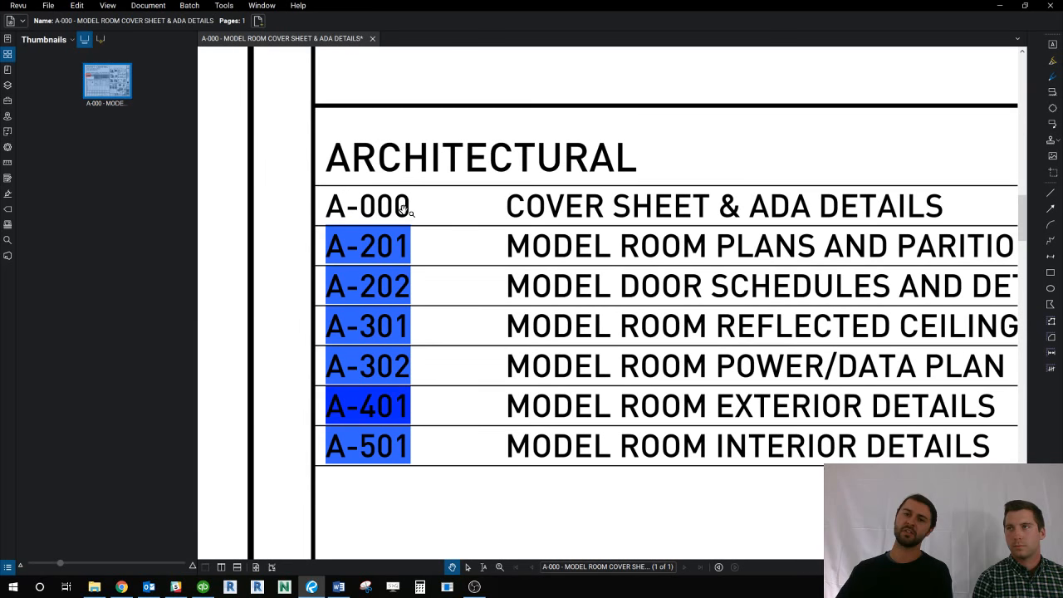
pyautogui.click(376, 326)
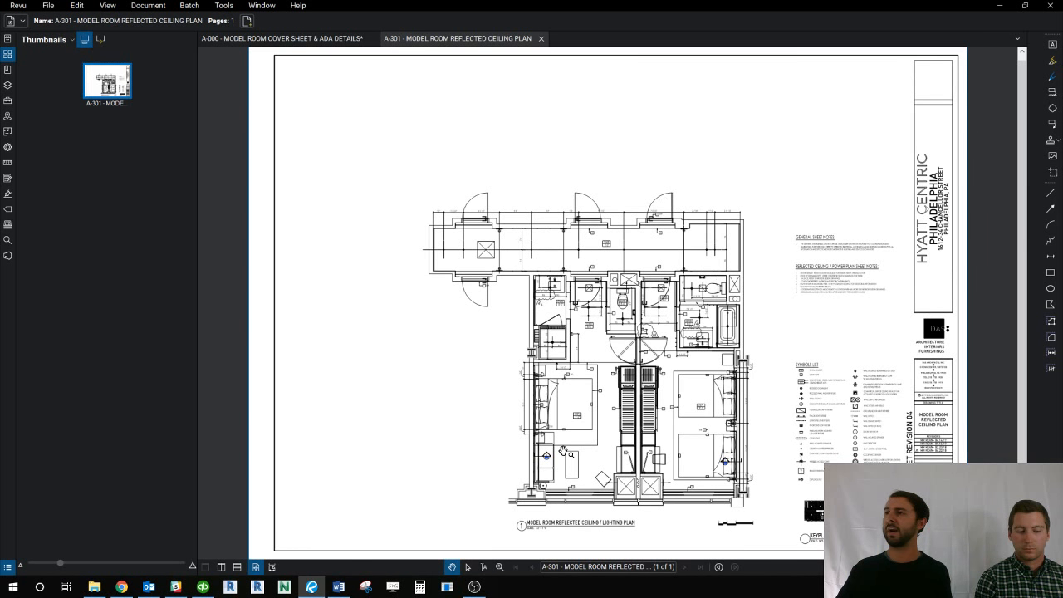
# Step: Follow the A-501 link in the section 4 marker on the ceiling plan and examine the soffit detail at the D beam
pyautogui.scroll(5, 573, 299)
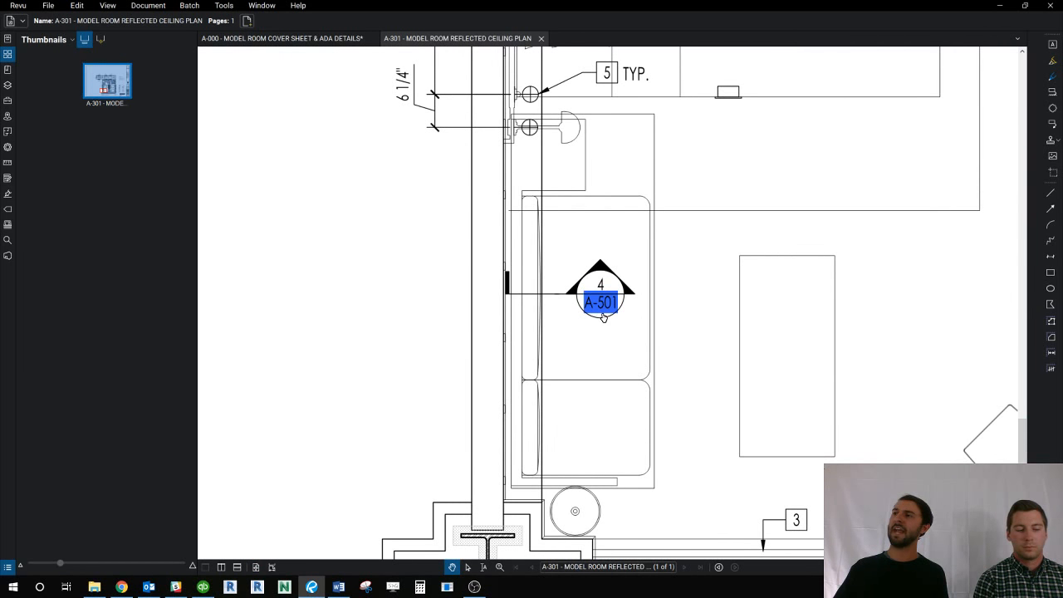
pyautogui.scroll(6, 601, 312)
pyautogui.click(603, 308)
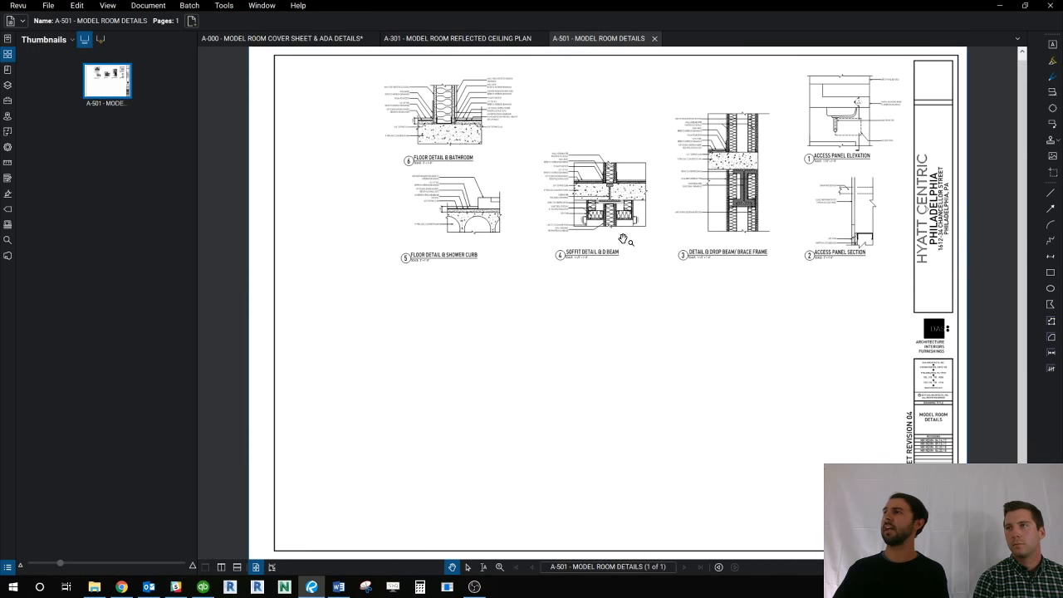
pyautogui.scroll(6, 641, 240)
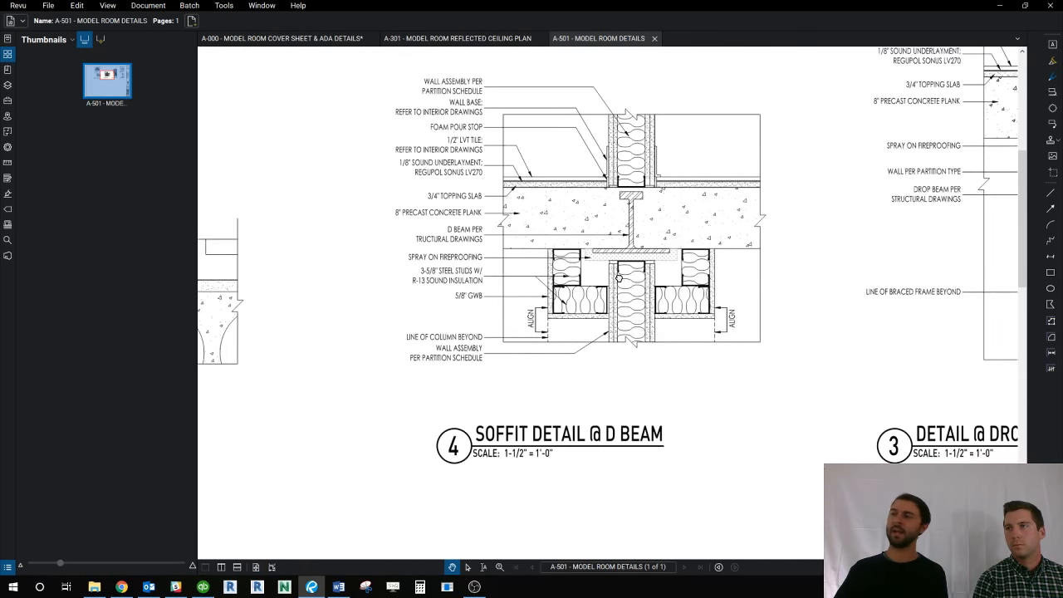
pyautogui.scroll(-6, 620, 292)
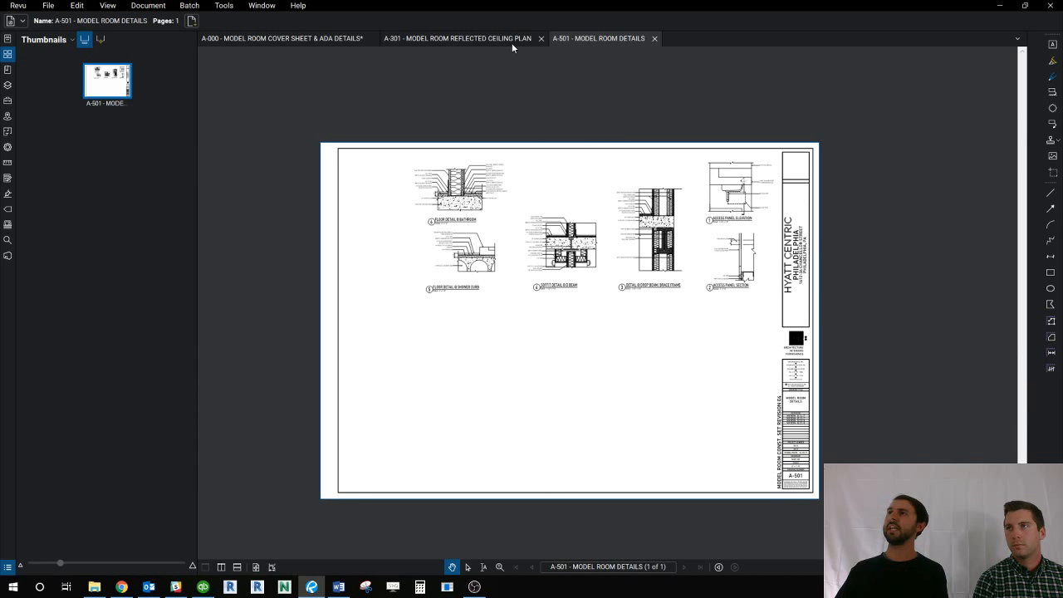
# Step: Return to the A-301 reflected ceiling plan and look over its linked section markers
pyautogui.click(512, 42)
pyautogui.scroll(-5, 510, 320)
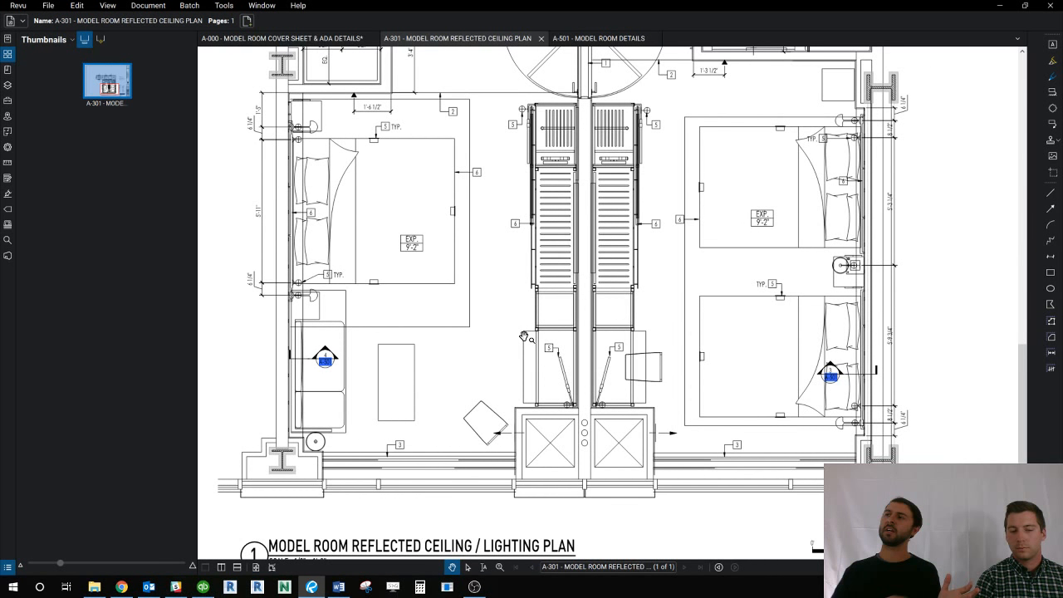
pyautogui.scroll(-3, 524, 336)
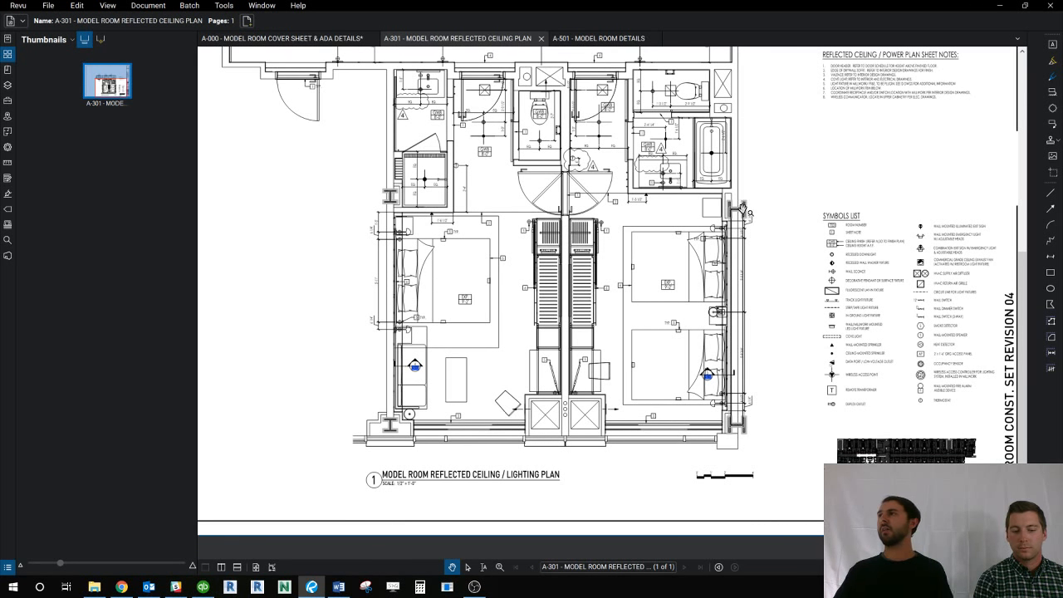
# Step: Examine the section 3 marker and its A-501 reference on the ceiling plan, and go to the A-501 details sheet
pyautogui.scroll(2, 743, 208)
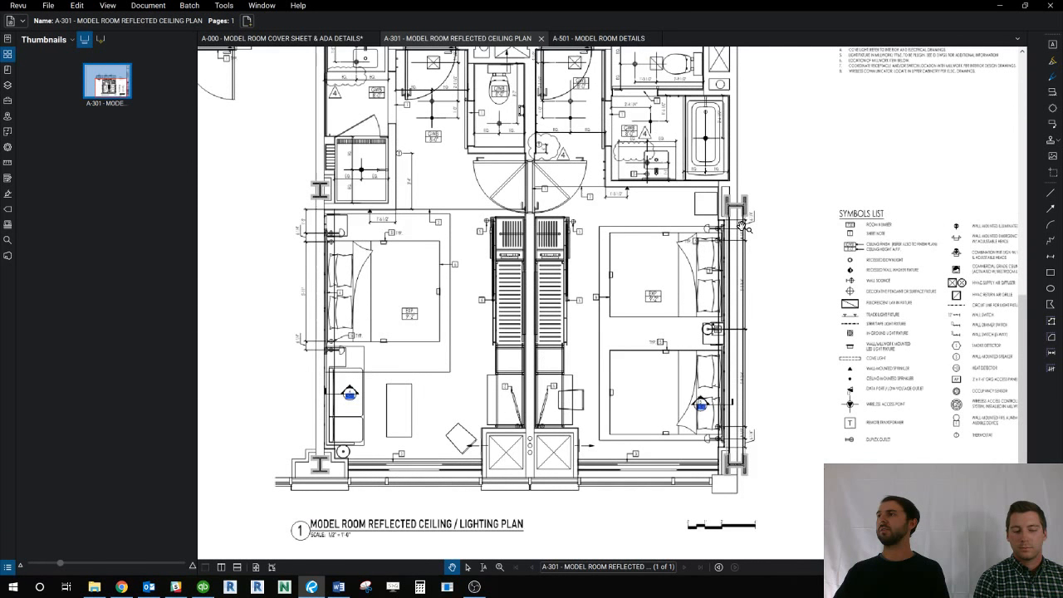
pyautogui.scroll(1, 741, 225)
pyautogui.moveTo(734, 280); pyautogui.dragTo(672, 229)
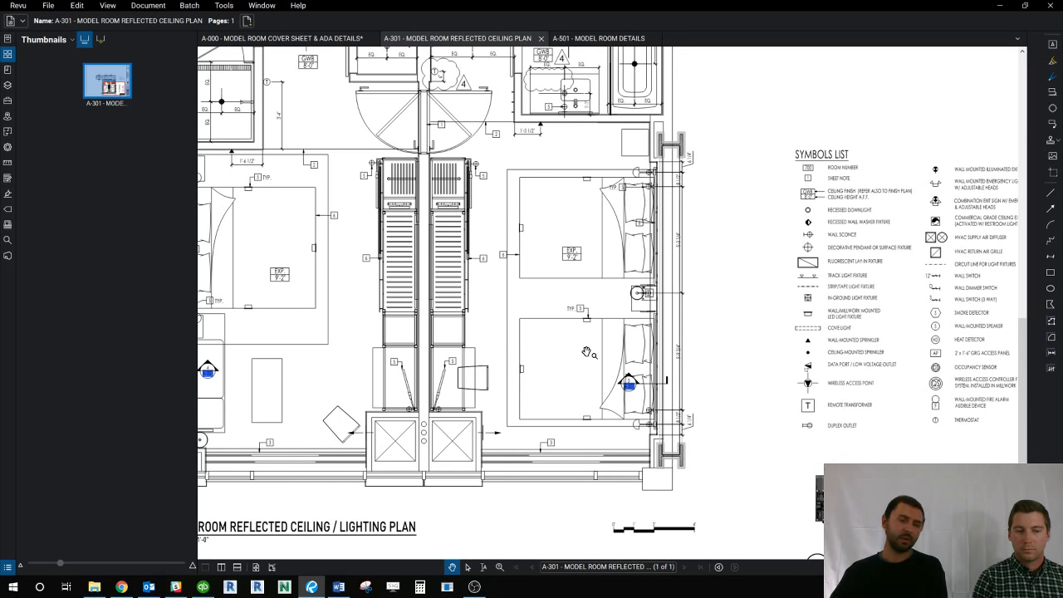
pyautogui.scroll(5, 588, 353)
pyautogui.hotkey('ctrl', 'Tab')
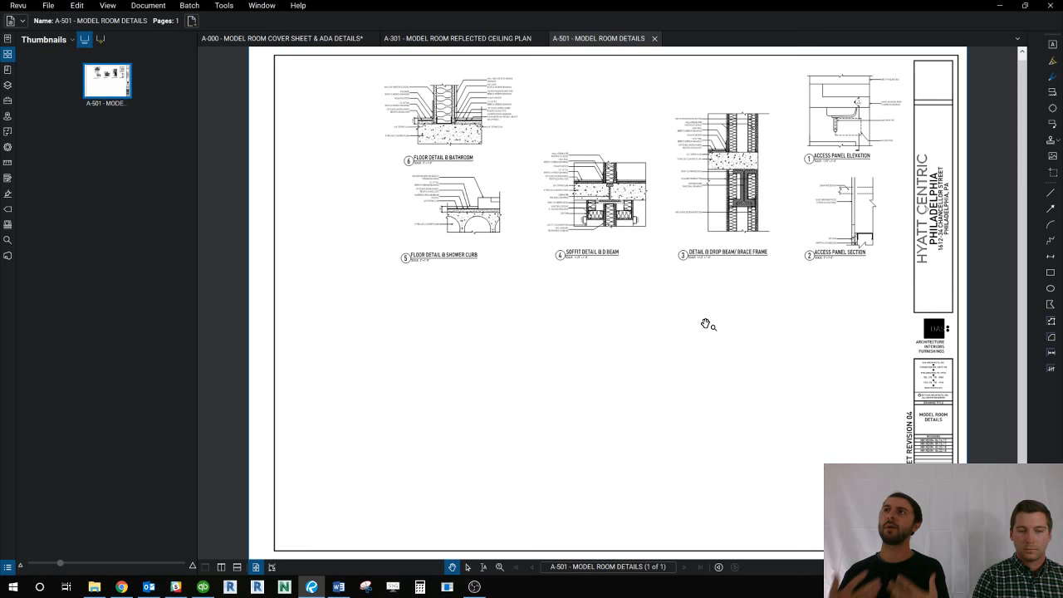
# Step: Switch to File Explorer, open A-001 - GENERAL NOTES.pdf from the Extracted Drawings folder, and bring the general notes sheet into view
pyautogui.click(94, 586)
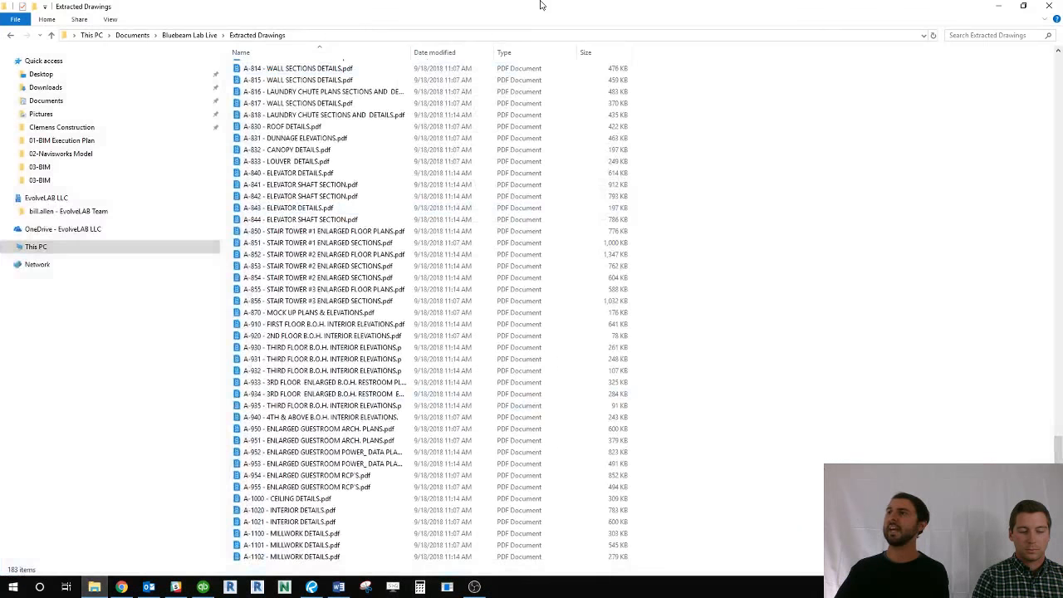
pyautogui.scroll(20, 274, 171)
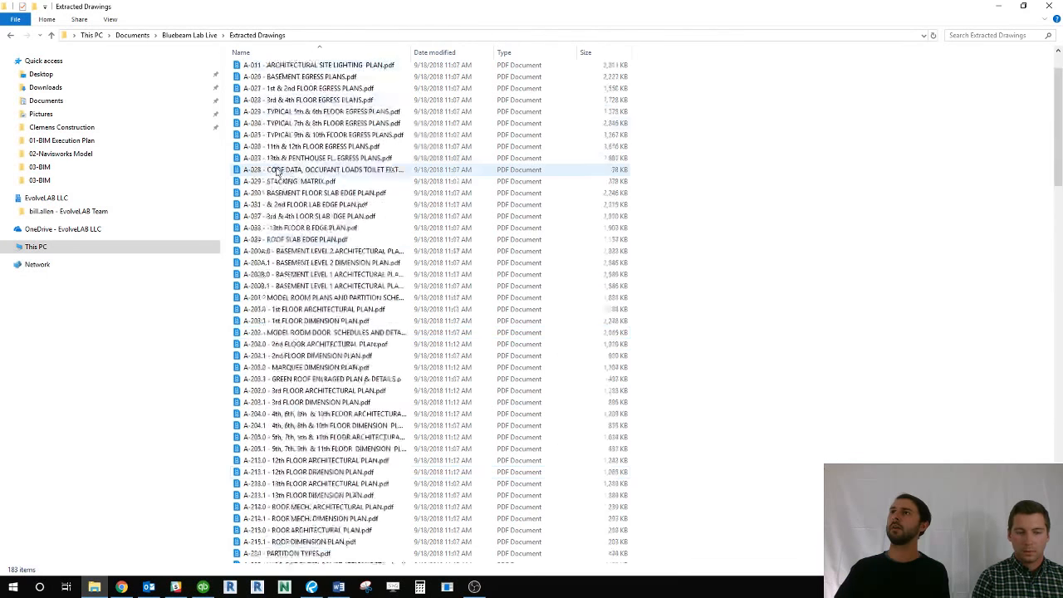
pyautogui.doubleClick(313, 82)
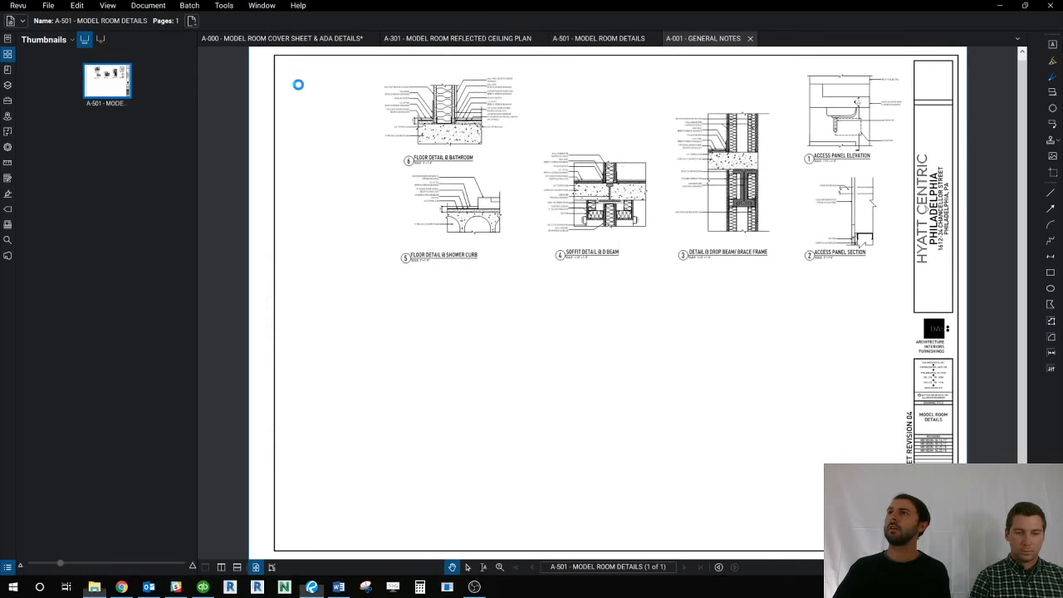
pyautogui.click(611, 39)
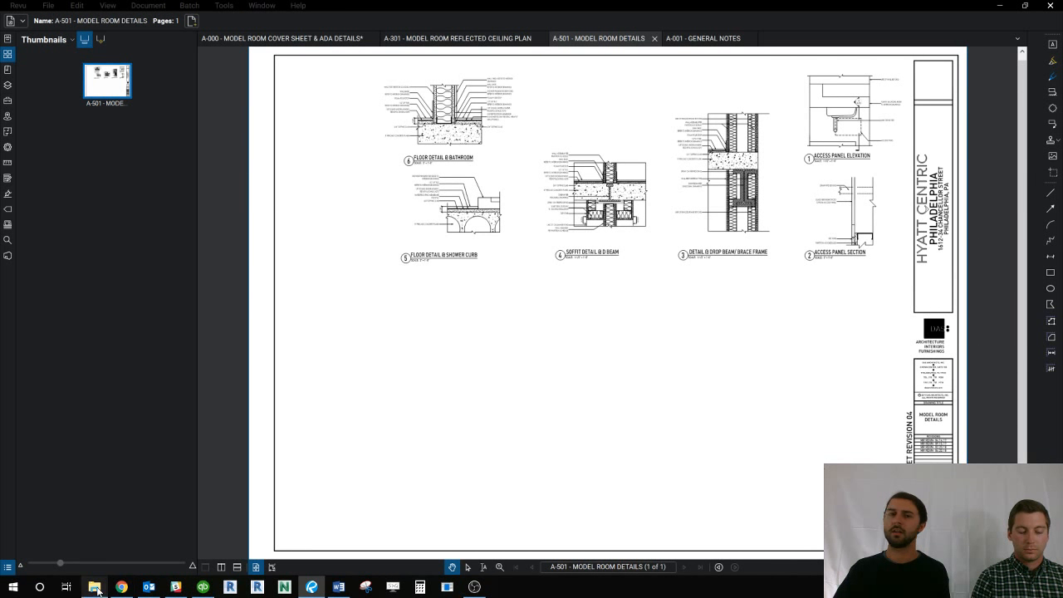
pyautogui.click(699, 43)
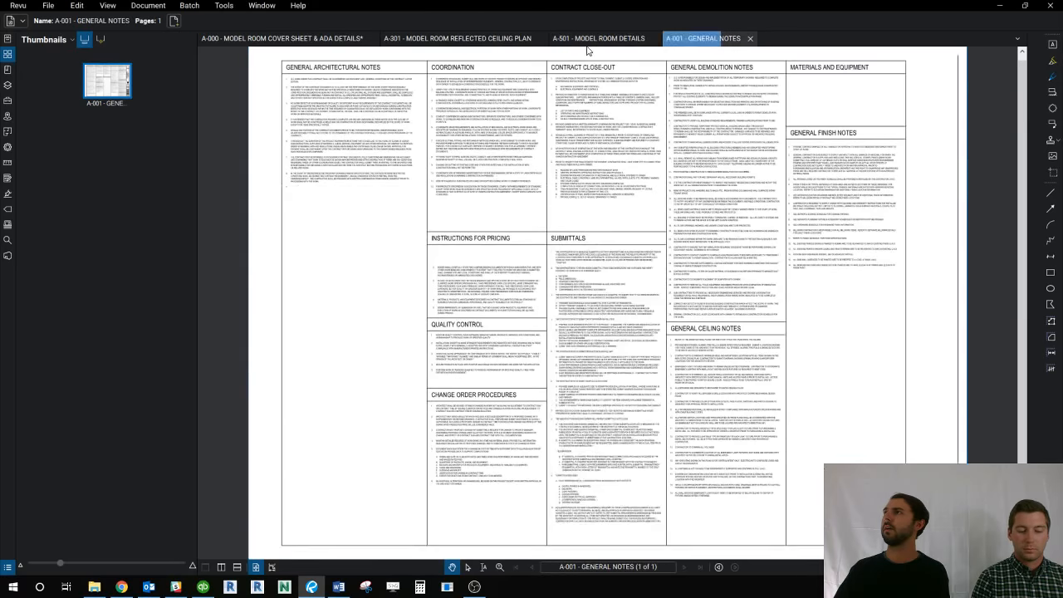
# Step: Return to the A-301 reflected ceiling plan and look over the area around the section 3 marker
pyautogui.click(488, 42)
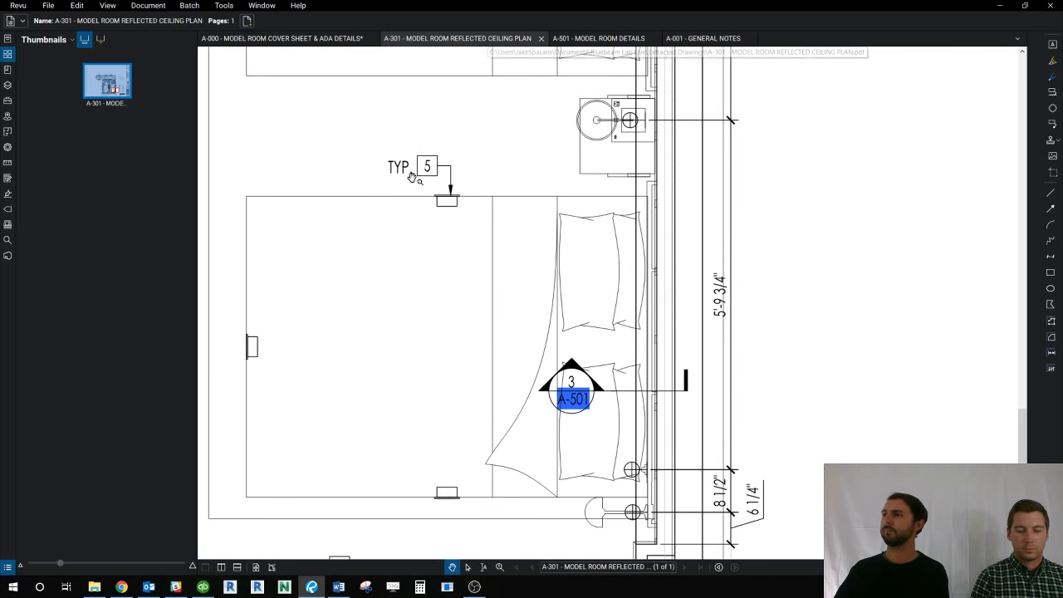
pyautogui.scroll(-2, 332, 405)
pyautogui.scroll(2, 381, 449)
pyautogui.scroll(-3, 381, 449)
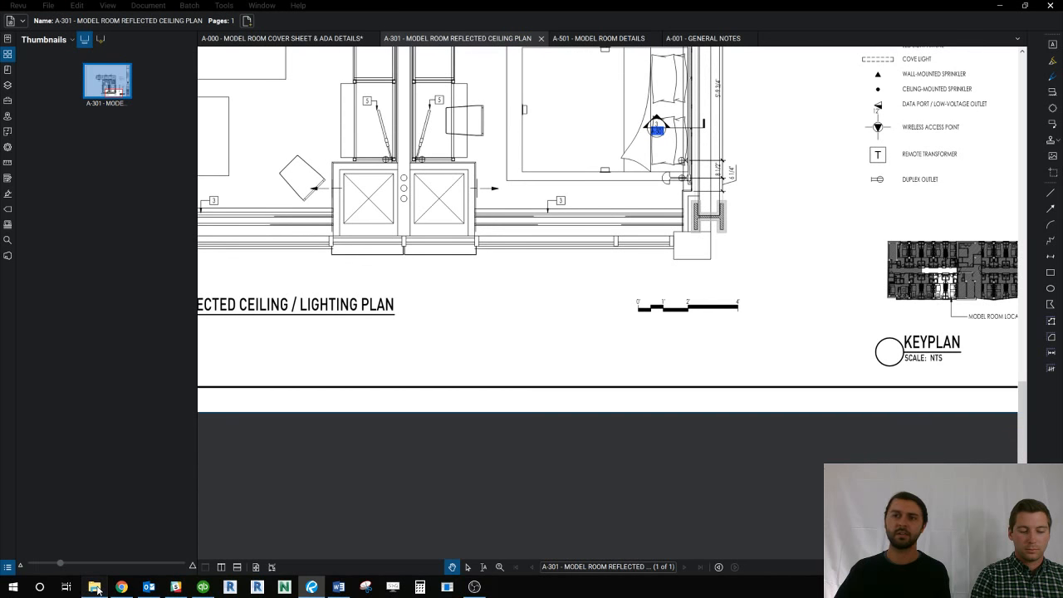
# Step: In a new File Explorer window, browse to Documents > Bluebeam Lab Live > Extracted Drawings and open A-201.0 - 1st FLOOR ARCHITECTURAL PLAN
pyautogui.rightClick(96, 587)
pyautogui.click(79, 566)
pyautogui.click(97, 588)
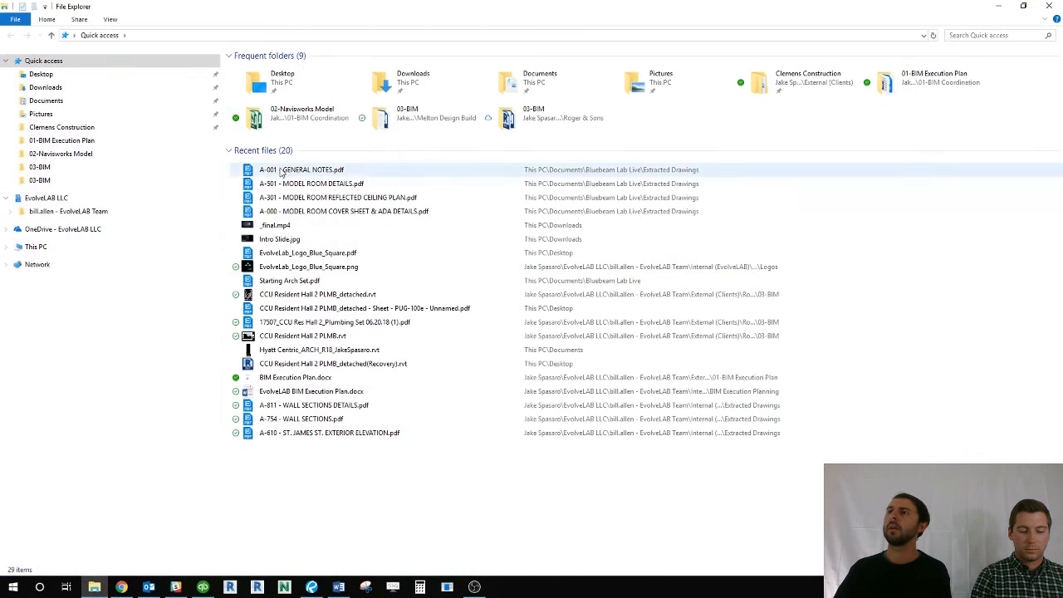
pyautogui.click(38, 100)
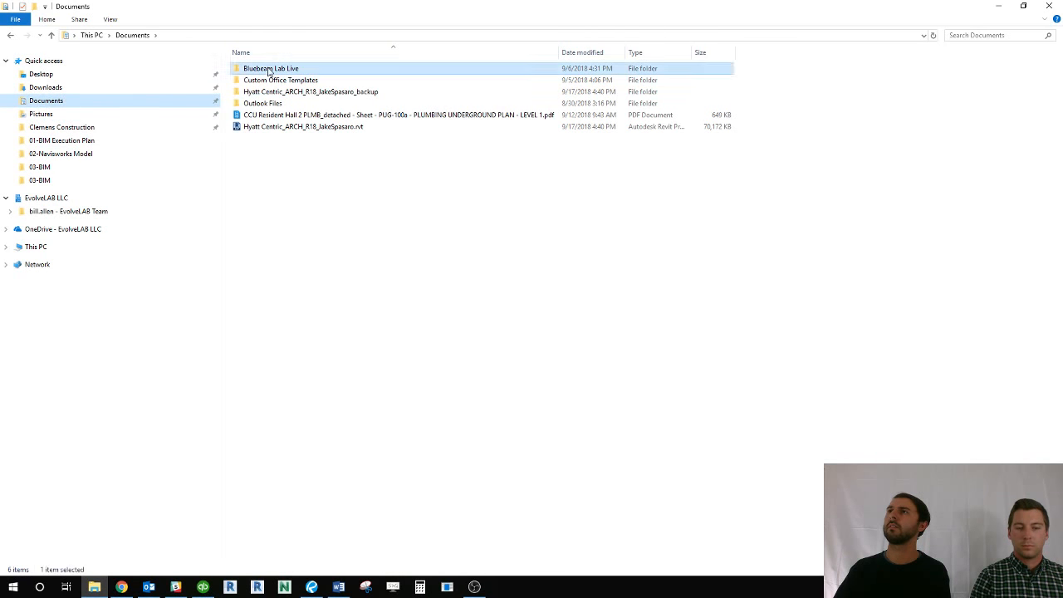
pyautogui.doubleClick(258, 68)
pyautogui.doubleClick(265, 71)
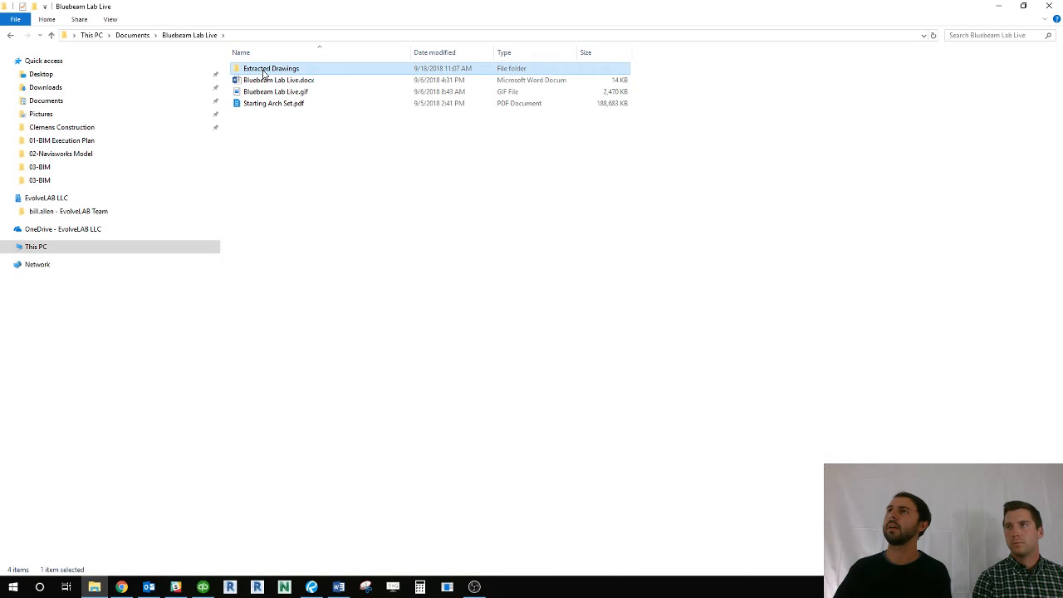
pyautogui.scroll(2, 519, 201)
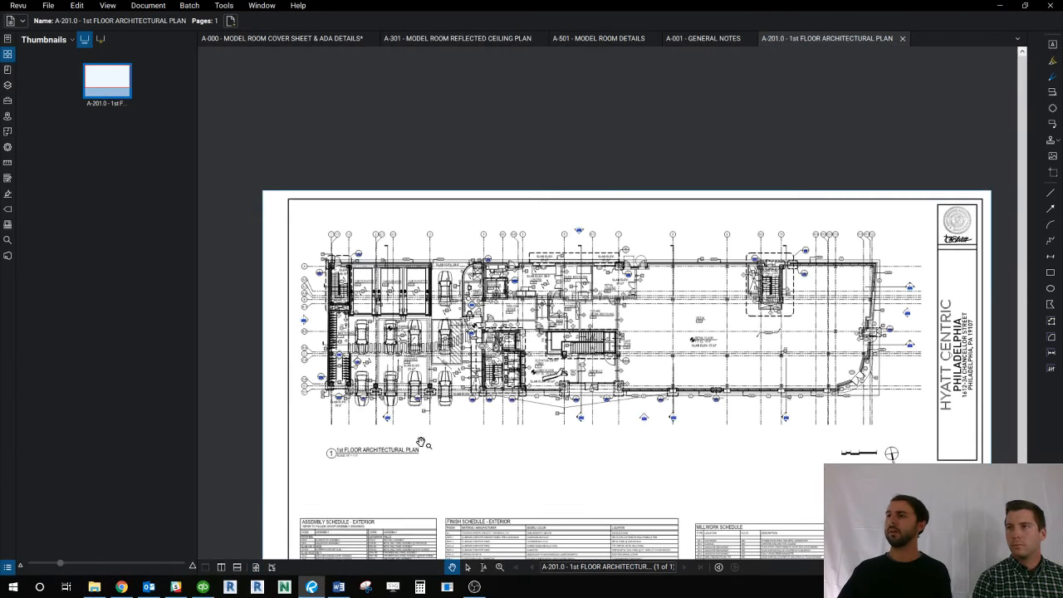
# Step: Locate architectural sheet note 25 on the wall-mounted bike racks in the first floor plan and follow its A-520 link
pyautogui.scroll(-3, 452, 326)
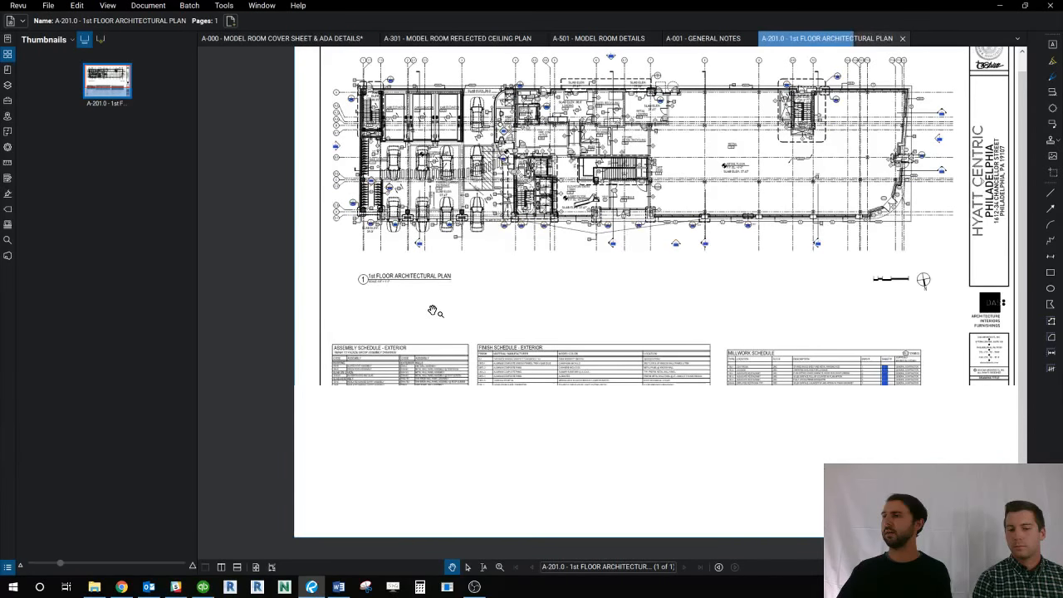
pyautogui.scroll(6, 544, 494)
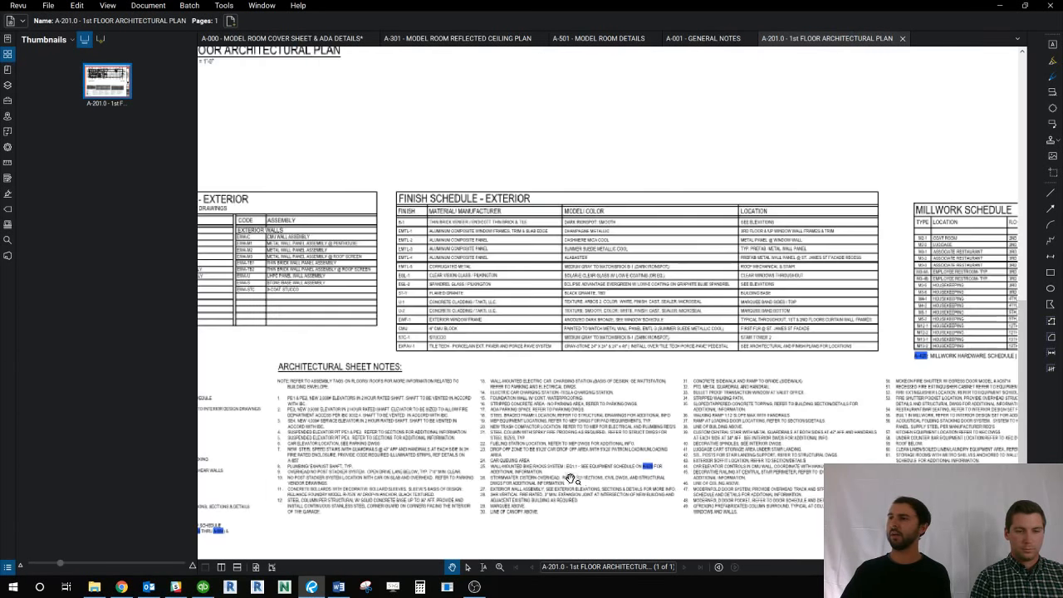
pyautogui.scroll(-3, 573, 470)
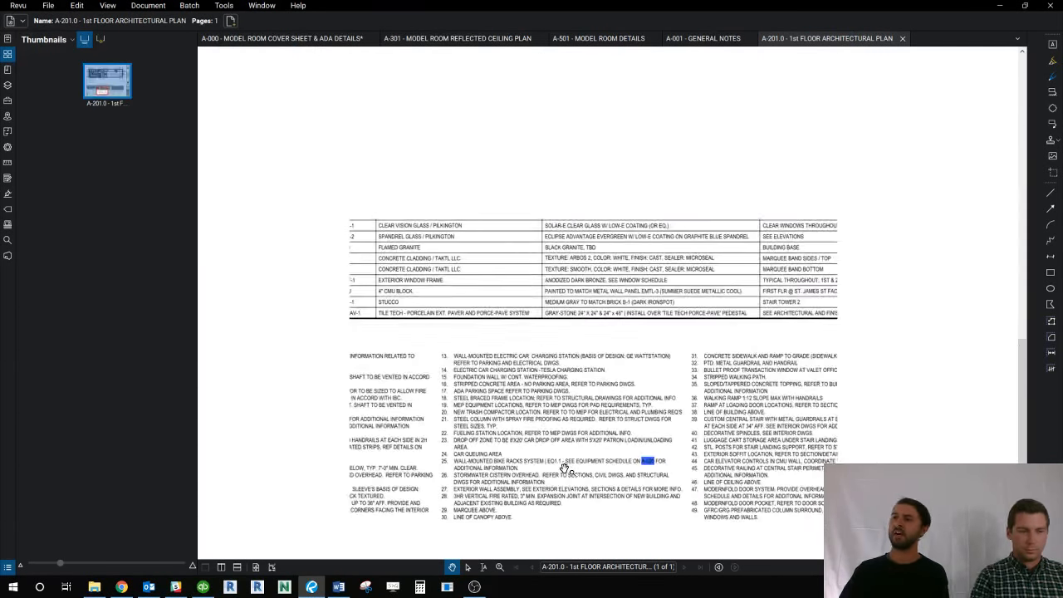
pyautogui.moveTo(545, 469); pyautogui.dragTo(590, 457)
pyautogui.scroll(5, 706, 451)
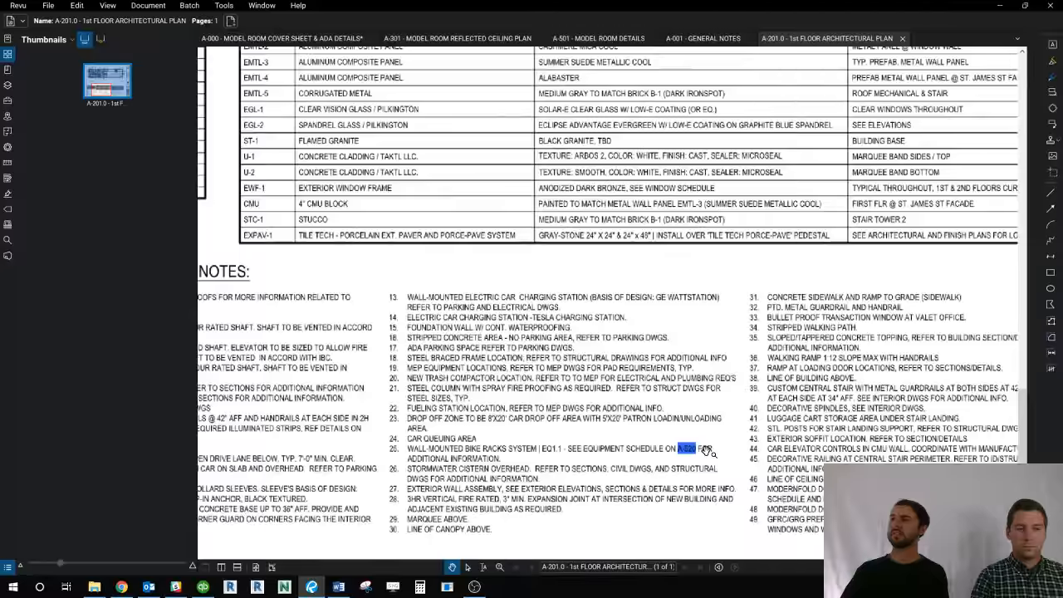
pyautogui.scroll(3, 705, 451)
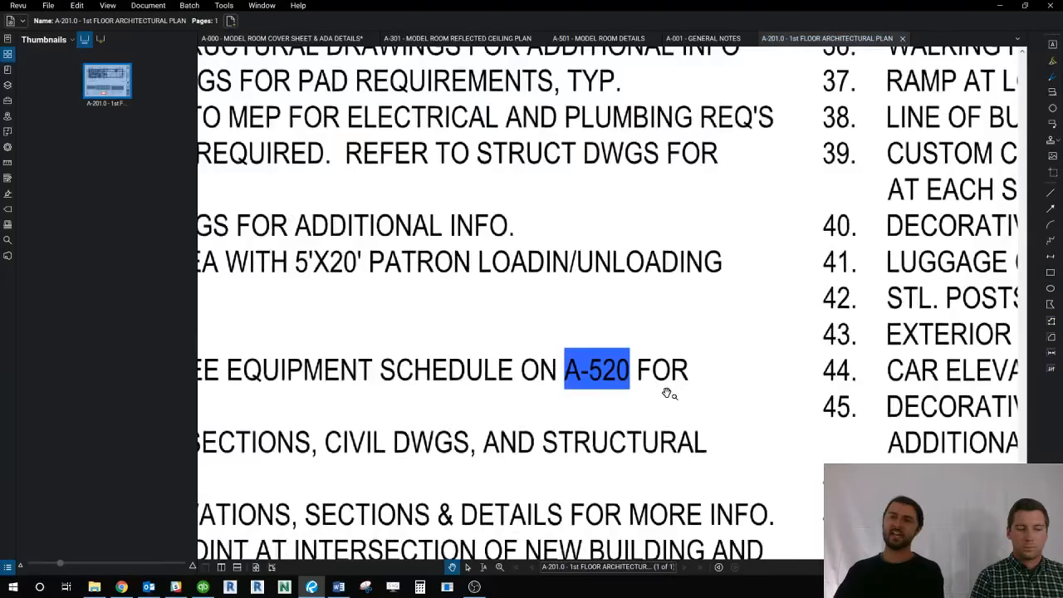
pyautogui.scroll(-3, 672, 379)
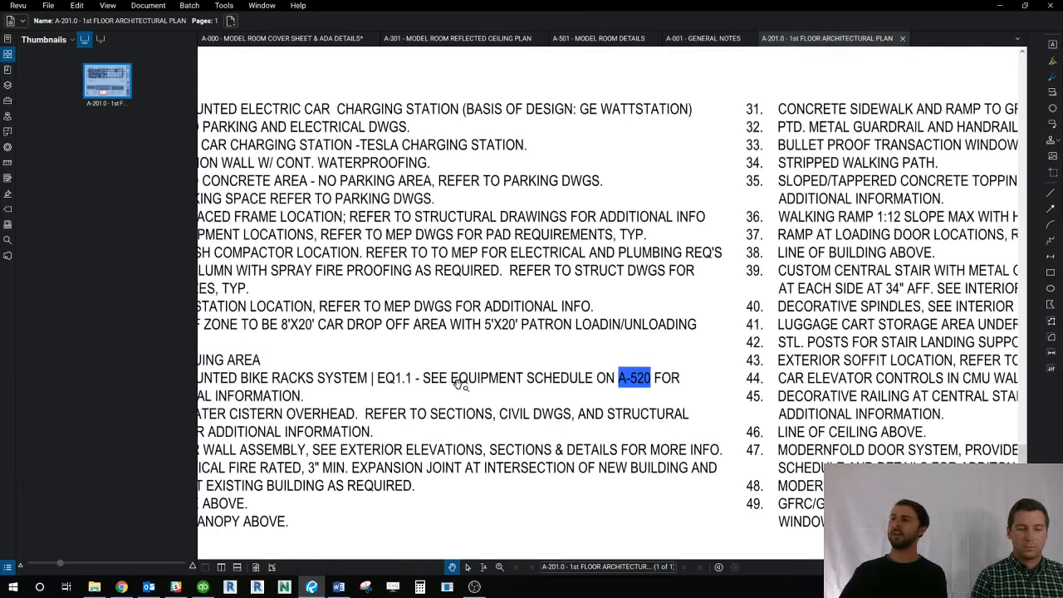
pyautogui.scroll(1, 555, 387)
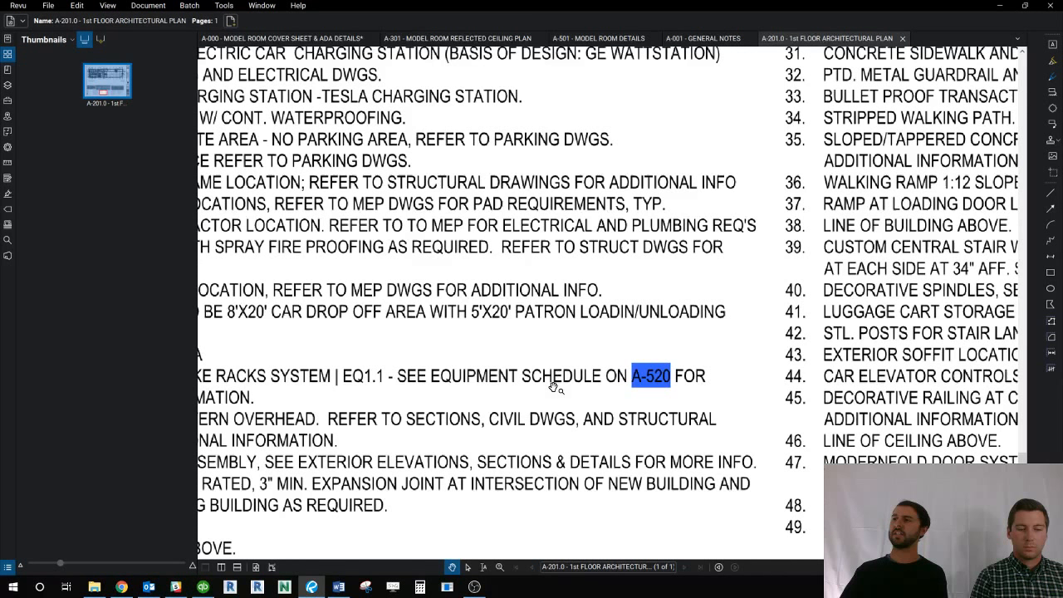
pyautogui.click(654, 375)
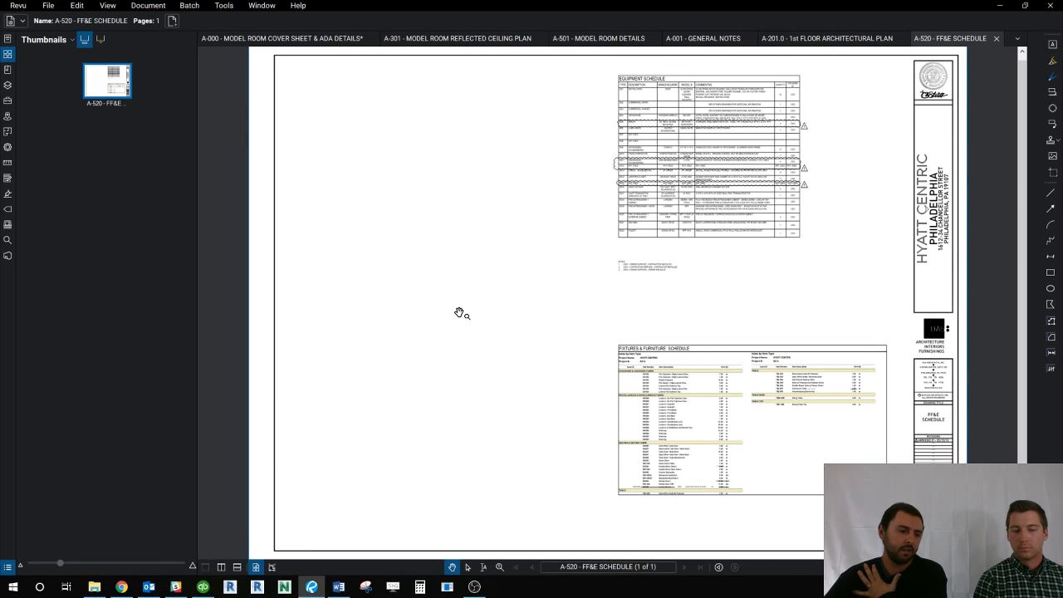
# Step: Examine the equipment schedule on the A-520 FF&E sheet, including the KPF-1610 model number in the faucet row
pyautogui.scroll(4, 530, 289)
pyautogui.moveTo(662, 299); pyautogui.dragTo(329, 382)
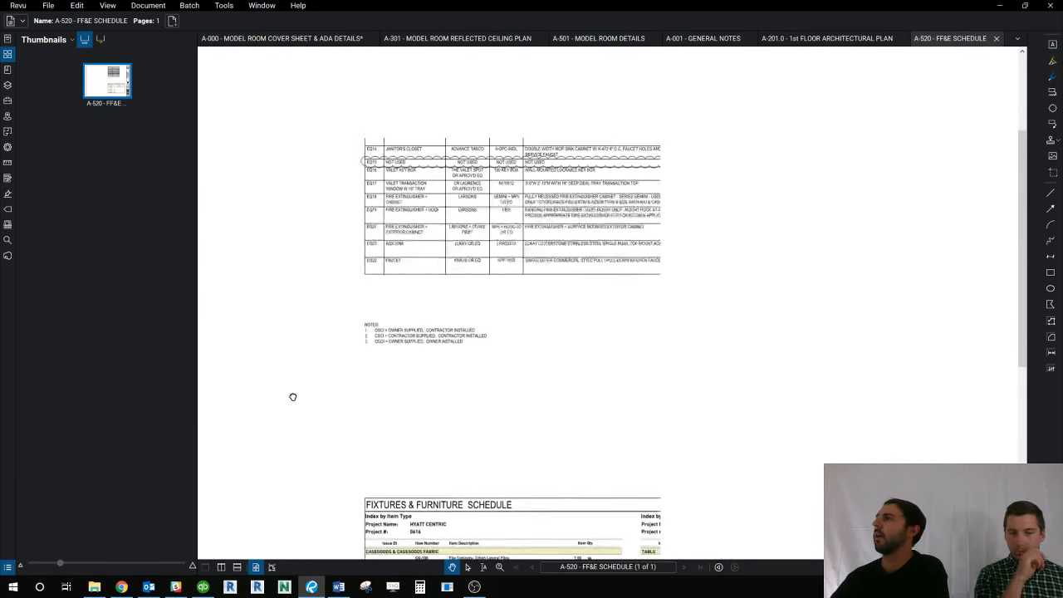
pyautogui.scroll(-4, 536, 299)
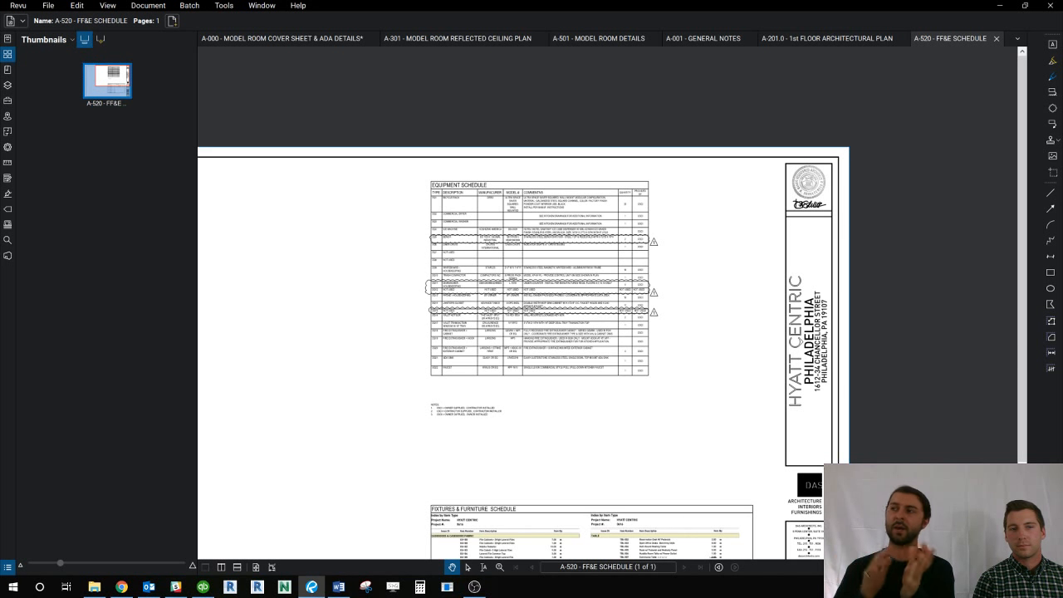
pyautogui.scroll(4, 556, 411)
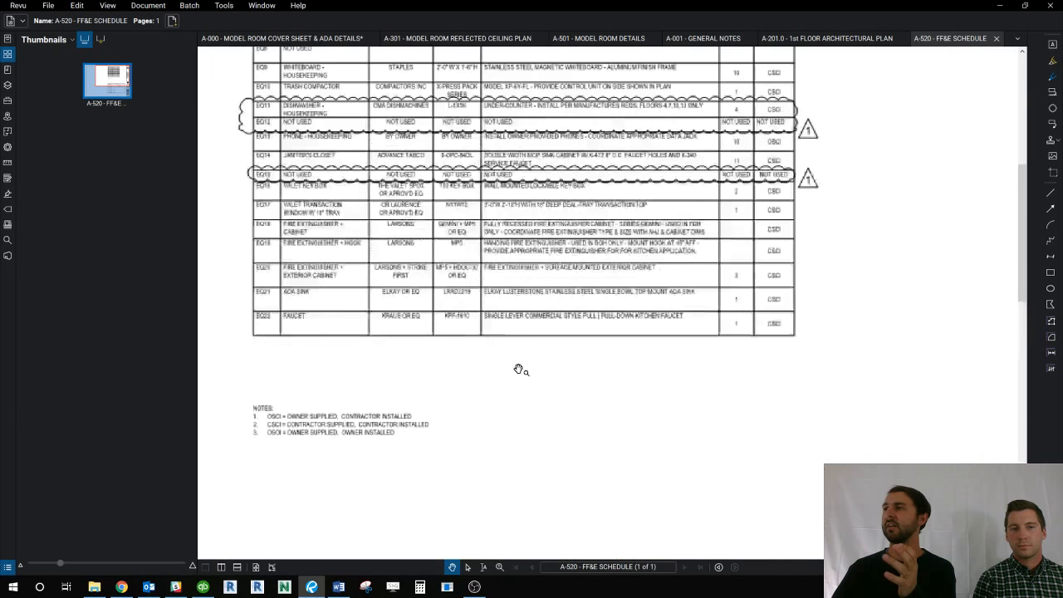
pyautogui.scroll(3, 484, 308)
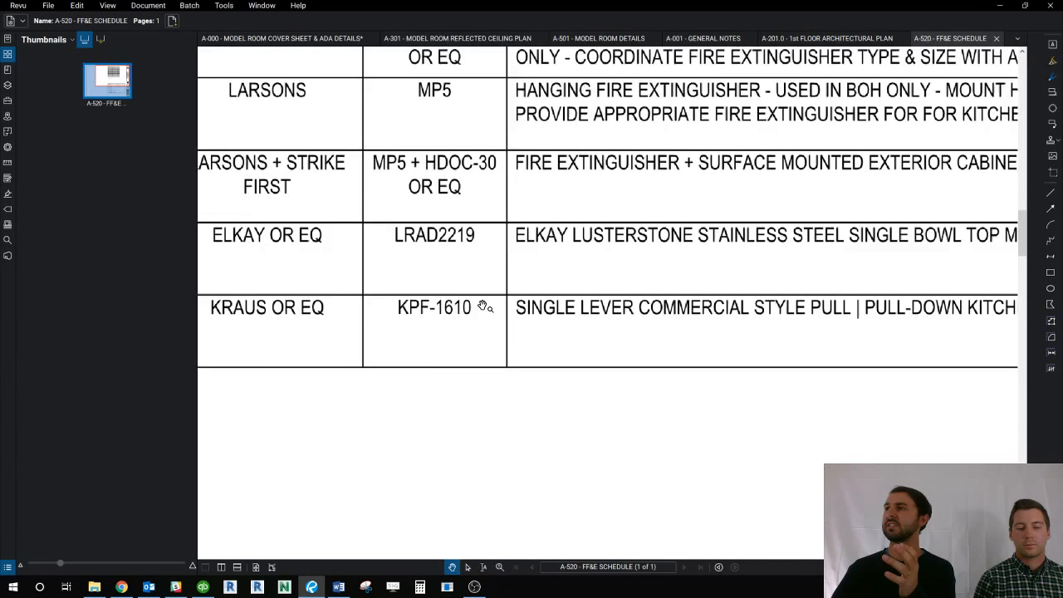
pyautogui.scroll(10, 485, 307)
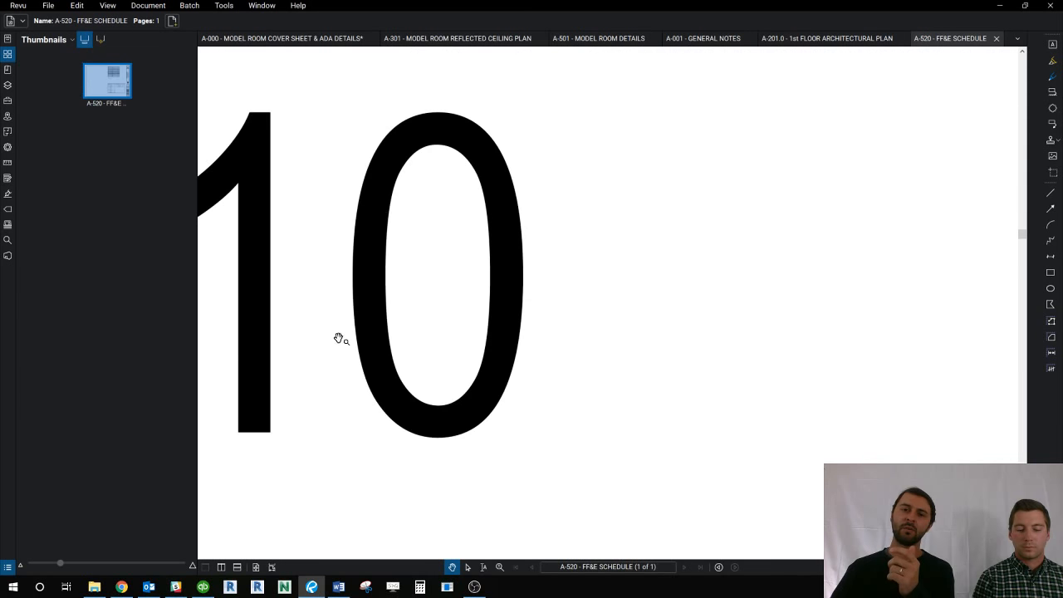
pyautogui.scroll(-3, 336, 320)
pyautogui.scroll(-6, 328, 306)
pyautogui.scroll(-1, 306, 300)
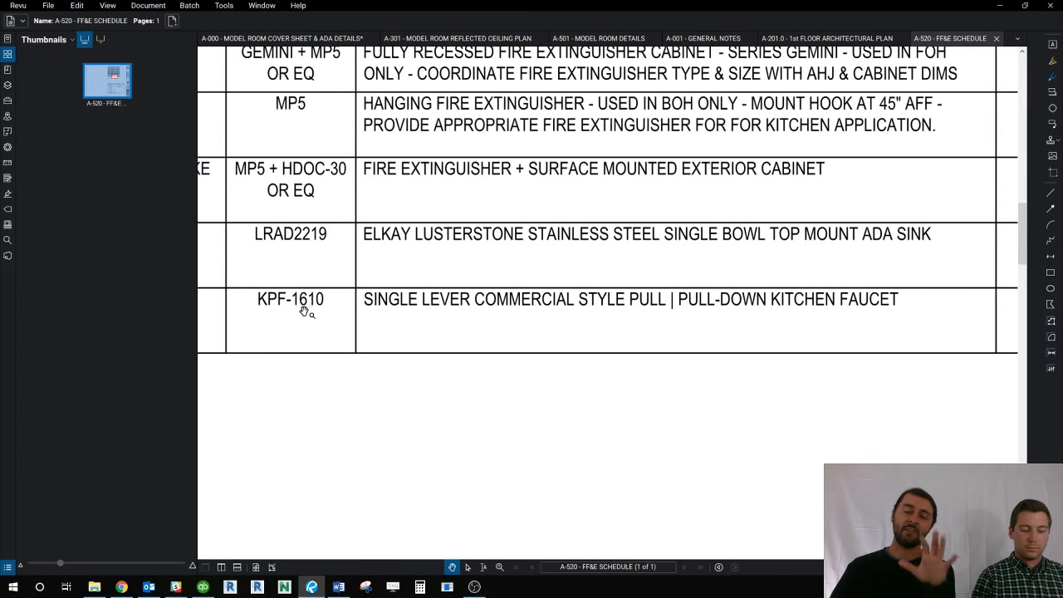
pyautogui.scroll(-2, 302, 301)
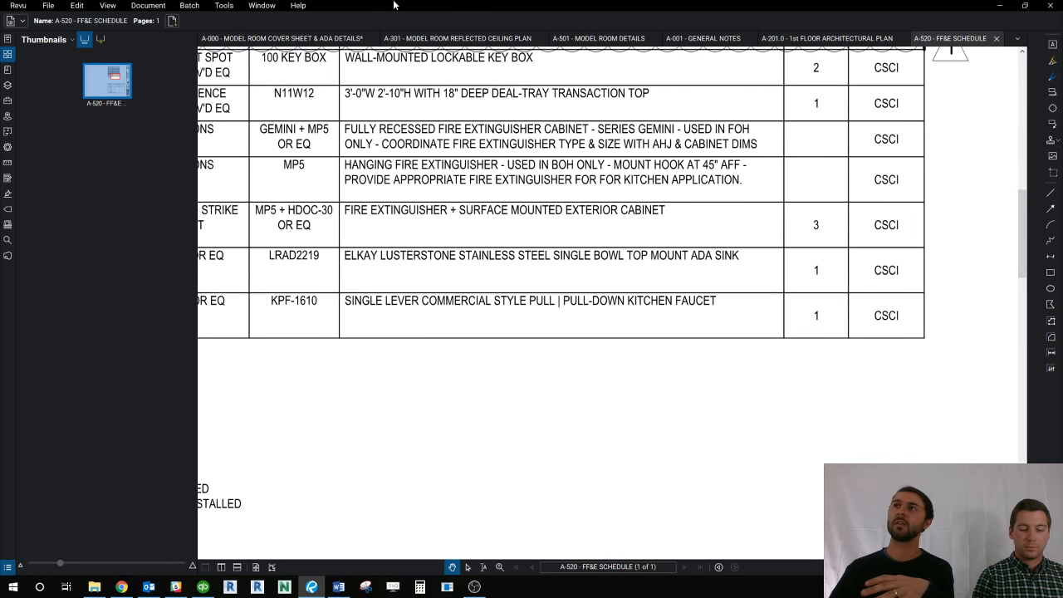
pyautogui.click(161, 6)
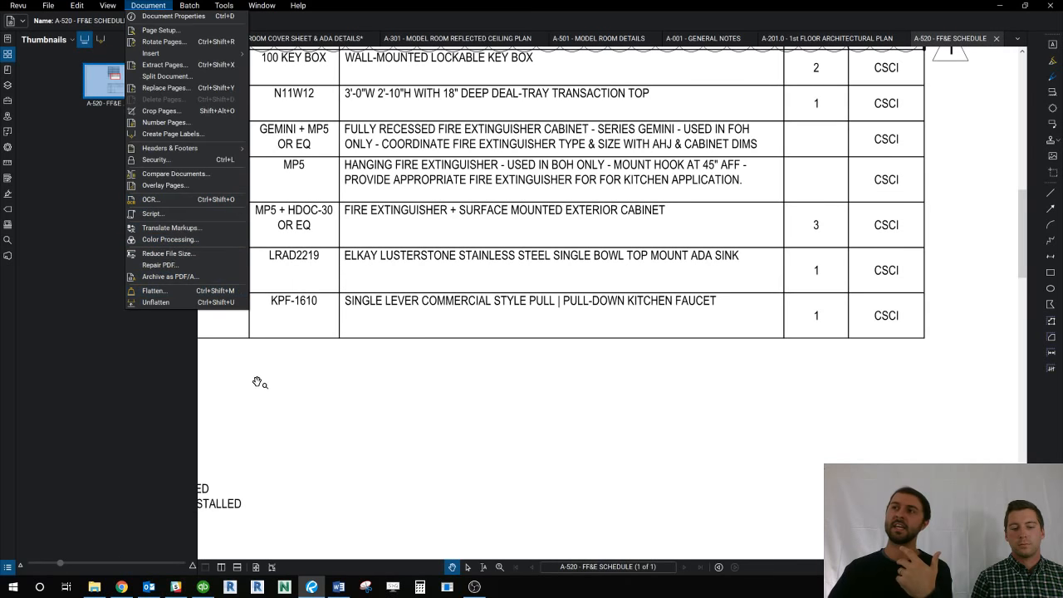
pyautogui.click(316, 383)
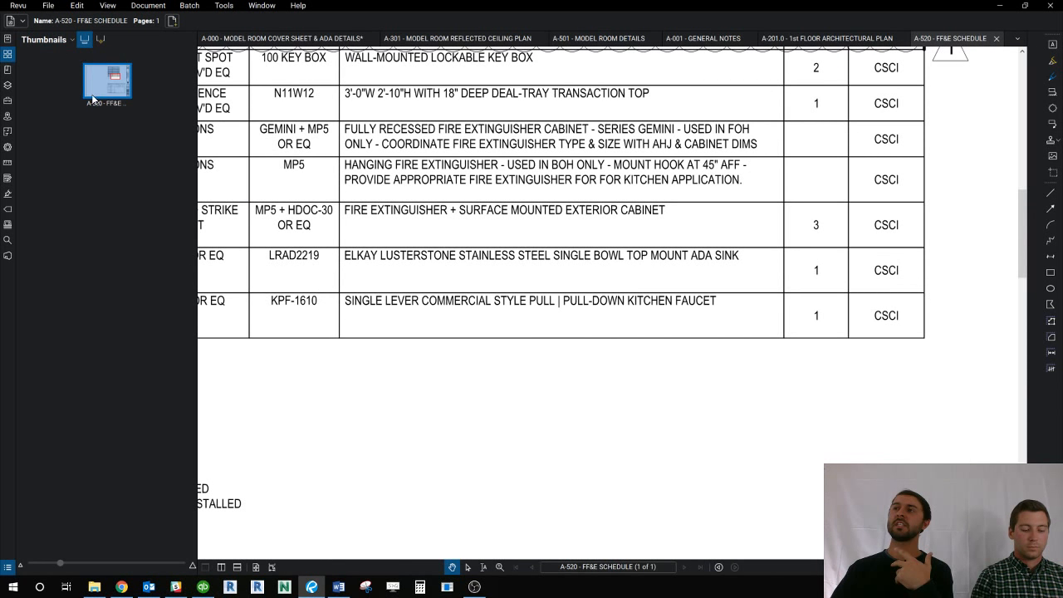
# Step: Return to the A-000 cover sheet and check the page commands available for its thumbnail
pyautogui.click(236, 39)
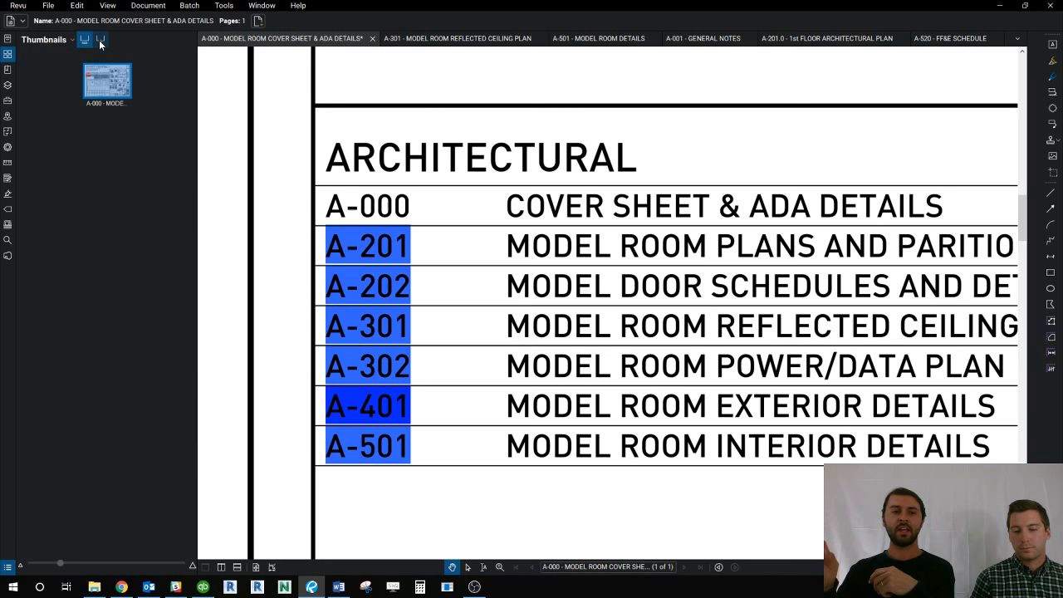
pyautogui.rightClick(106, 66)
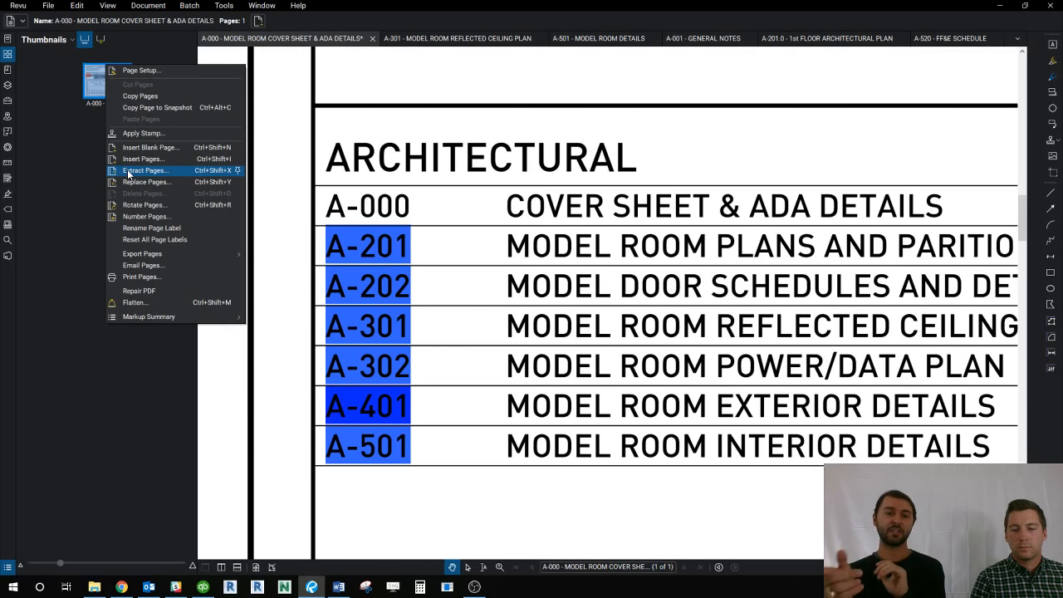
pyautogui.click(302, 107)
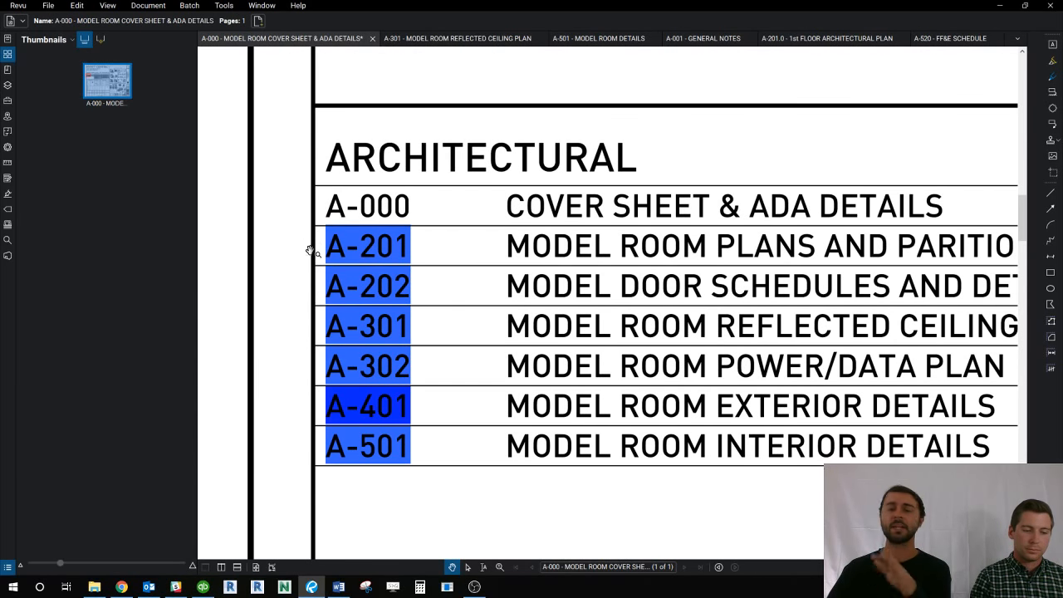
# Step: Close the A-000 cover sheet without saving its changes and close all the other open drawings
pyautogui.click(373, 39)
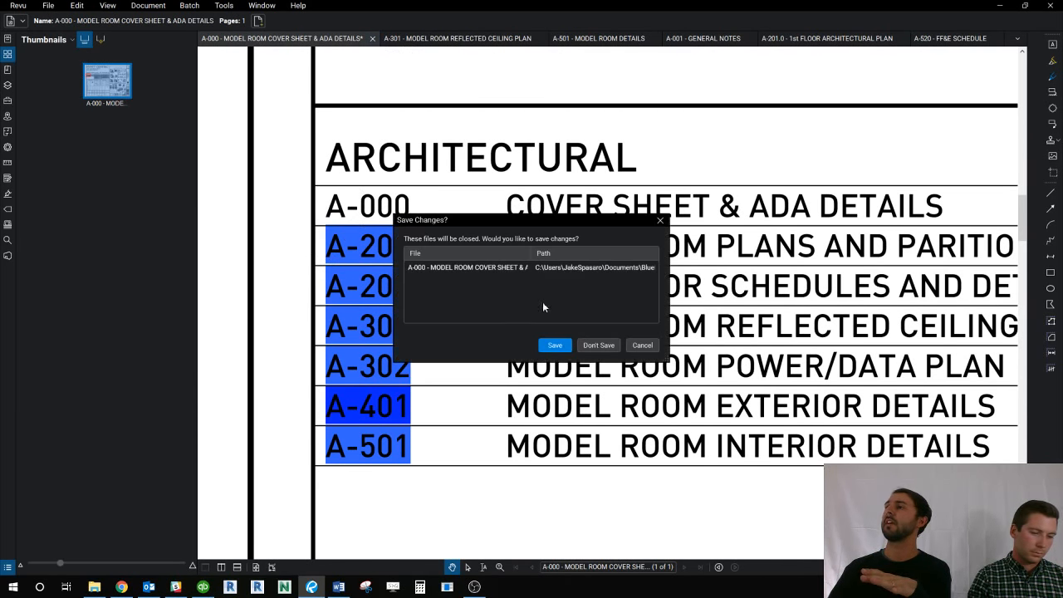
pyautogui.click(595, 345)
pyautogui.click(361, 39)
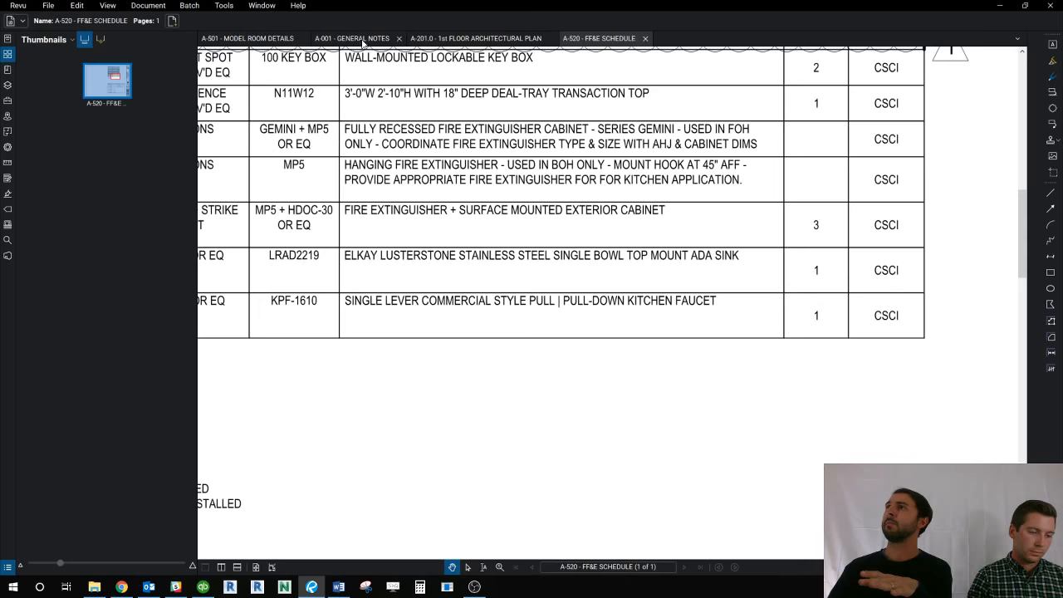
pyautogui.click(398, 39)
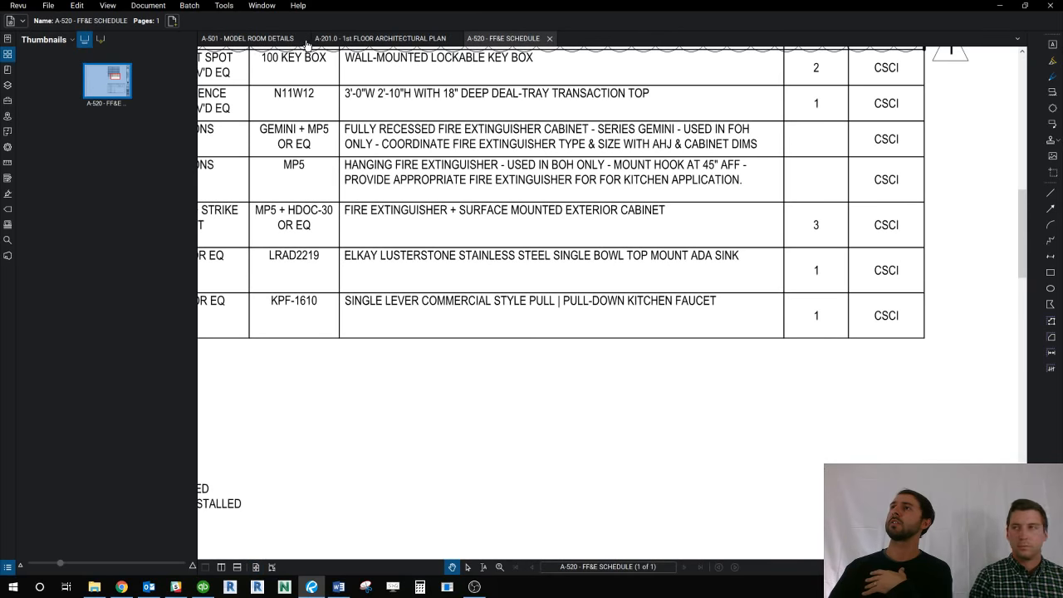
pyautogui.click(302, 39)
pyautogui.click(342, 39)
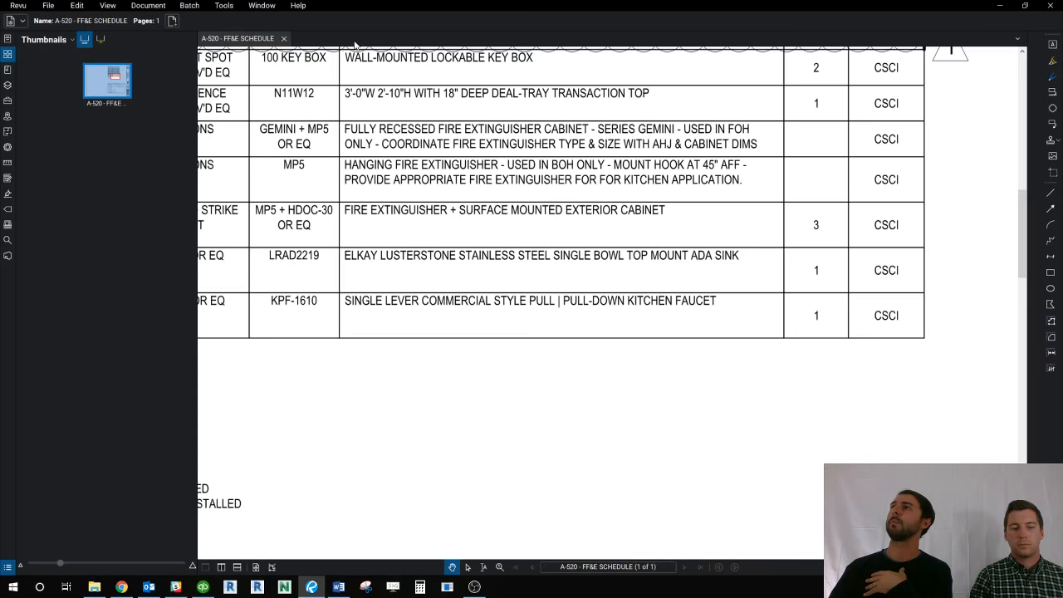
pyautogui.click(287, 39)
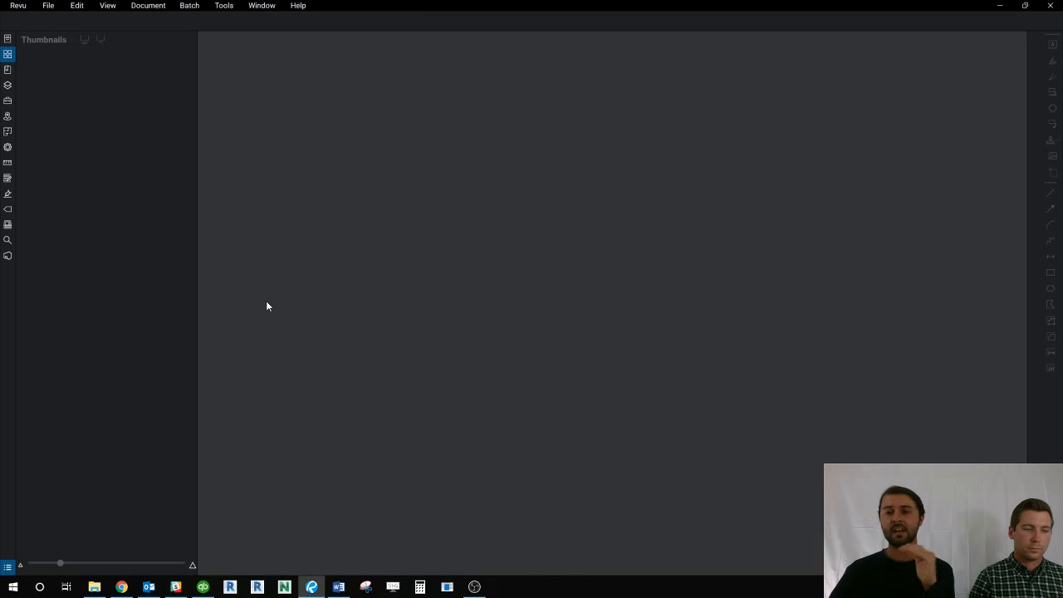
# Step: Start a new Batch Link and add all PDFs from A-000 through A-1102 in the Extracted Drawings folder
pyautogui.click(183, 10)
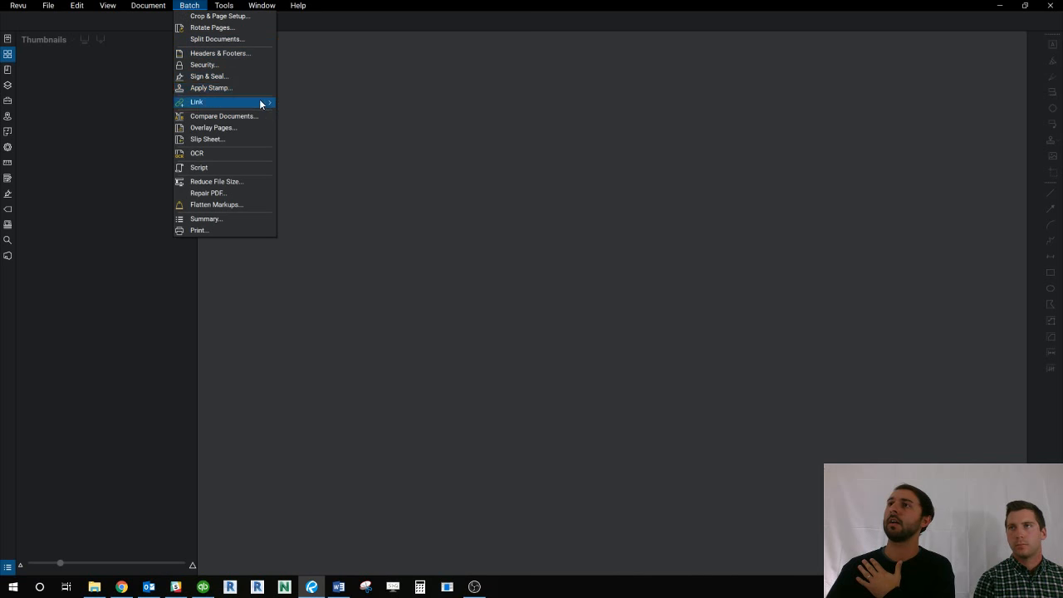
pyautogui.click(279, 100)
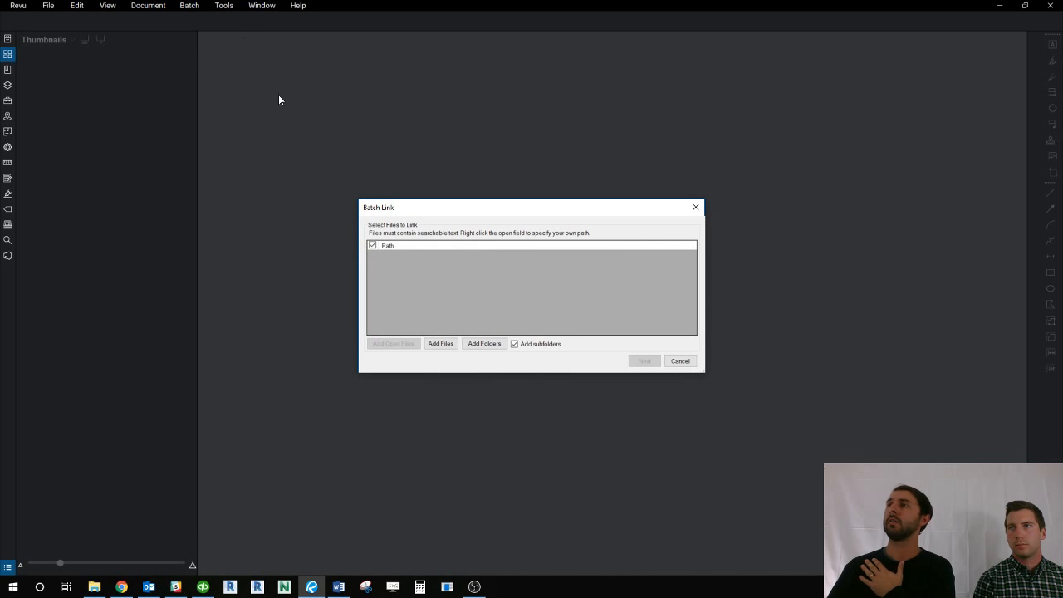
pyautogui.click(441, 344)
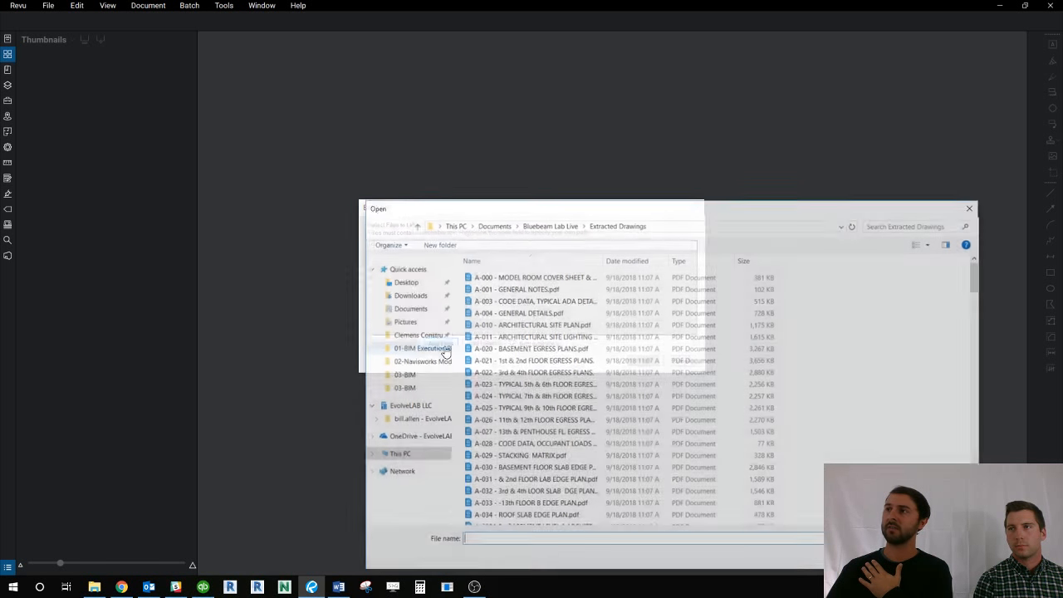
pyautogui.click(564, 230)
pyautogui.doubleClick(521, 279)
pyautogui.click(522, 281)
pyautogui.scroll(-1, 527, 331)
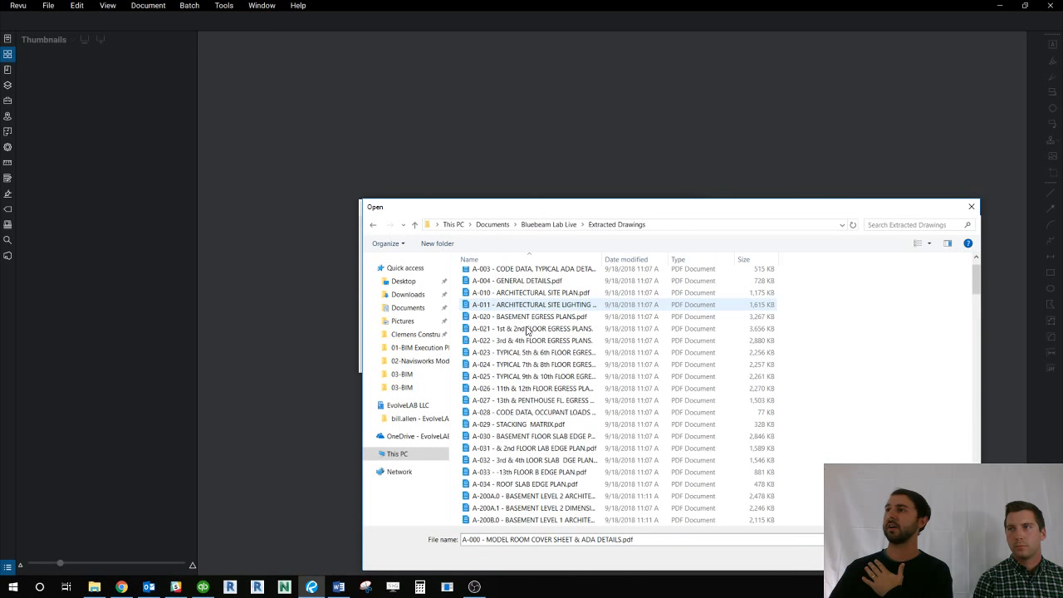
pyautogui.scroll(-20, 526, 331)
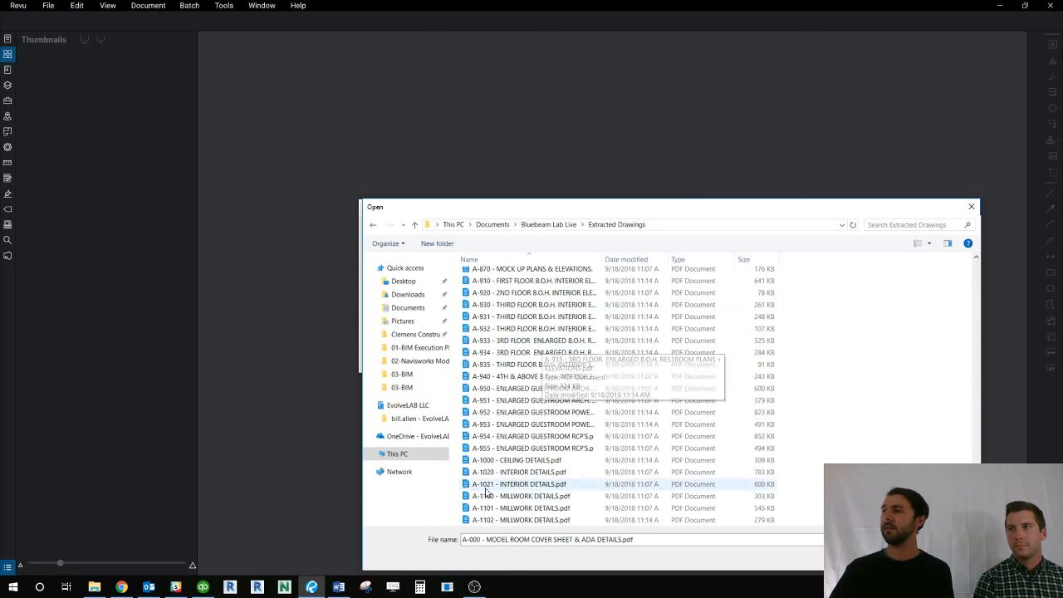
pyautogui.keyDown('shift'); pyautogui.click(501, 522); pyautogui.keyUp('shift')
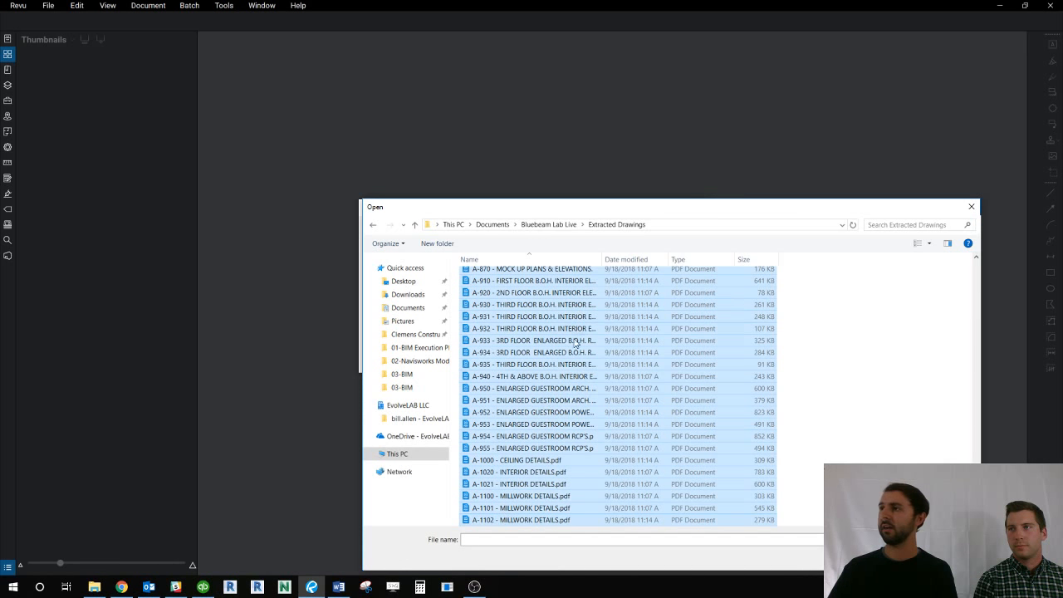
pyautogui.click(894, 557)
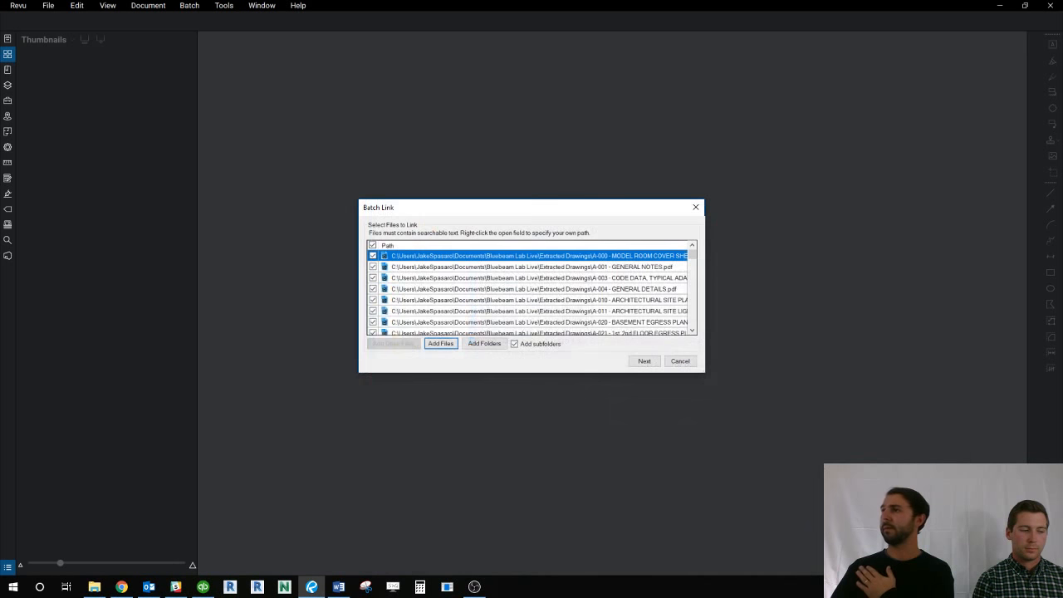
pyautogui.scroll(-5, 513, 310)
pyautogui.scroll(-5, 514, 310)
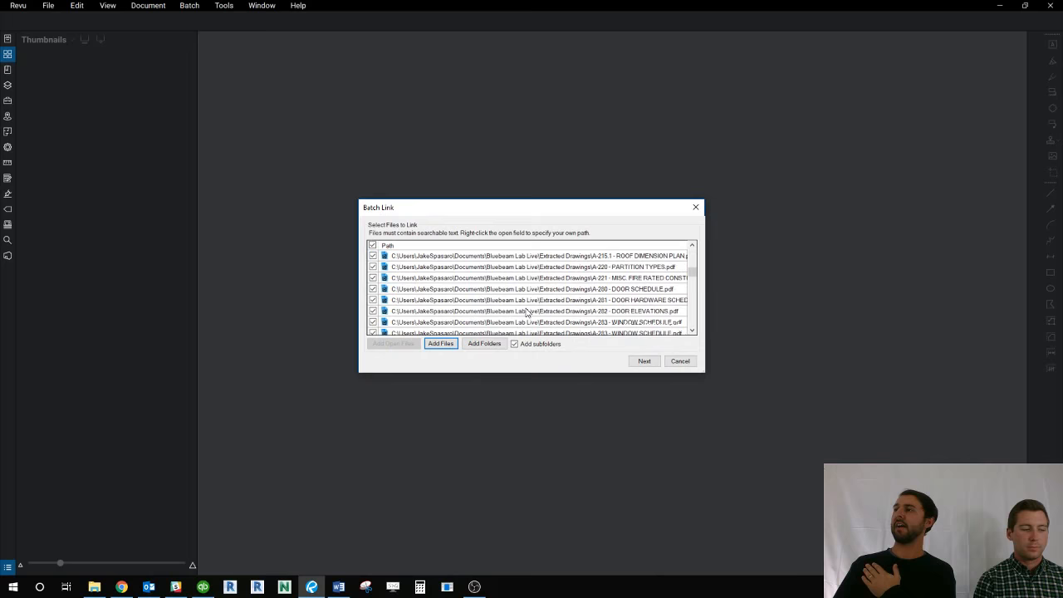
# Step: Define the search-term page region as the full drawing number box in the A-000 title block
pyautogui.click(645, 360)
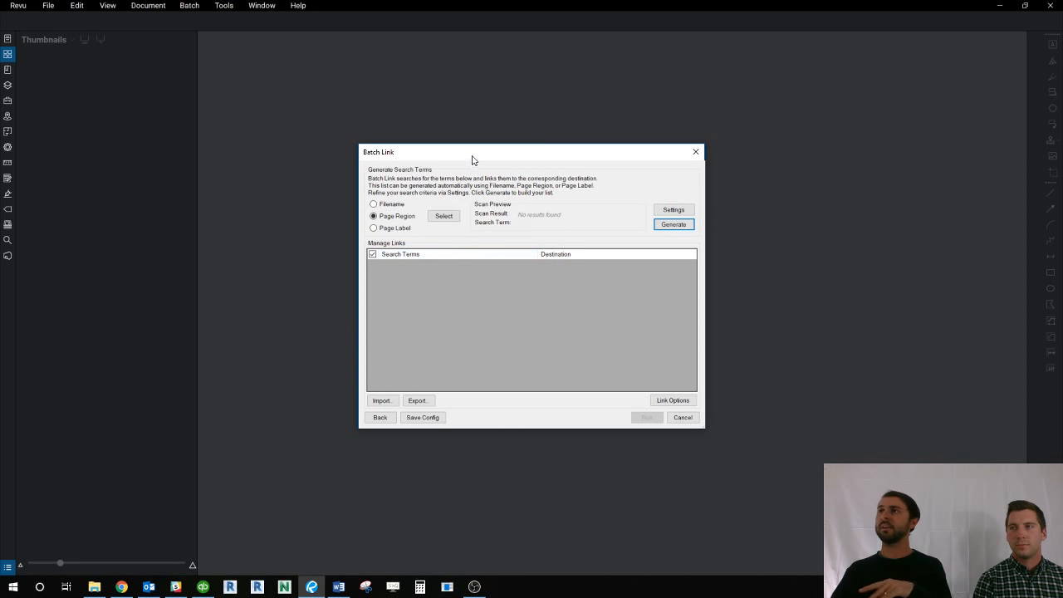
pyautogui.moveTo(473, 159); pyautogui.dragTo(473, 148)
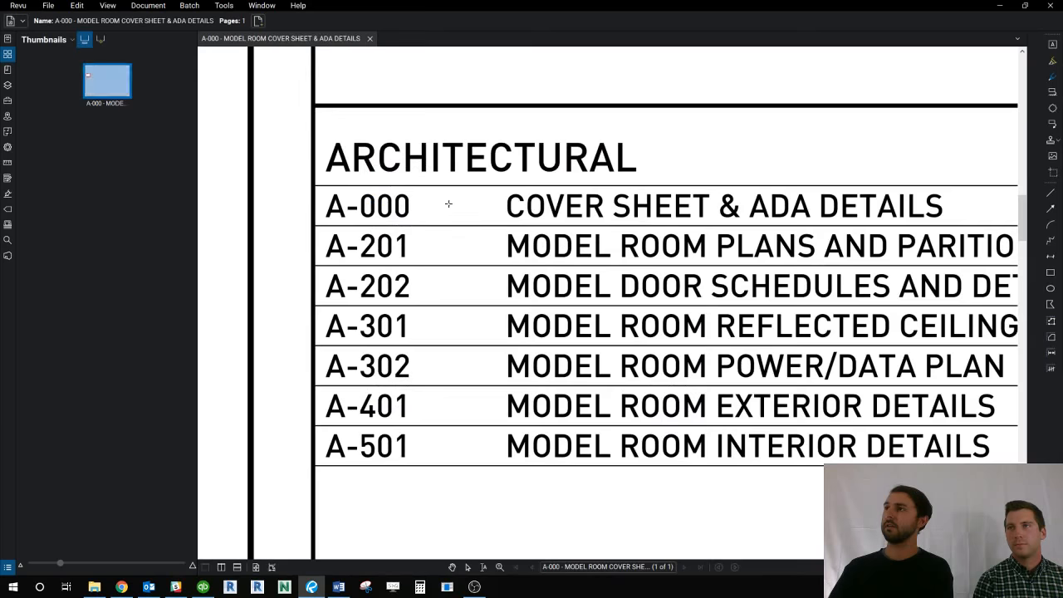
pyautogui.scroll(-12, 449, 205)
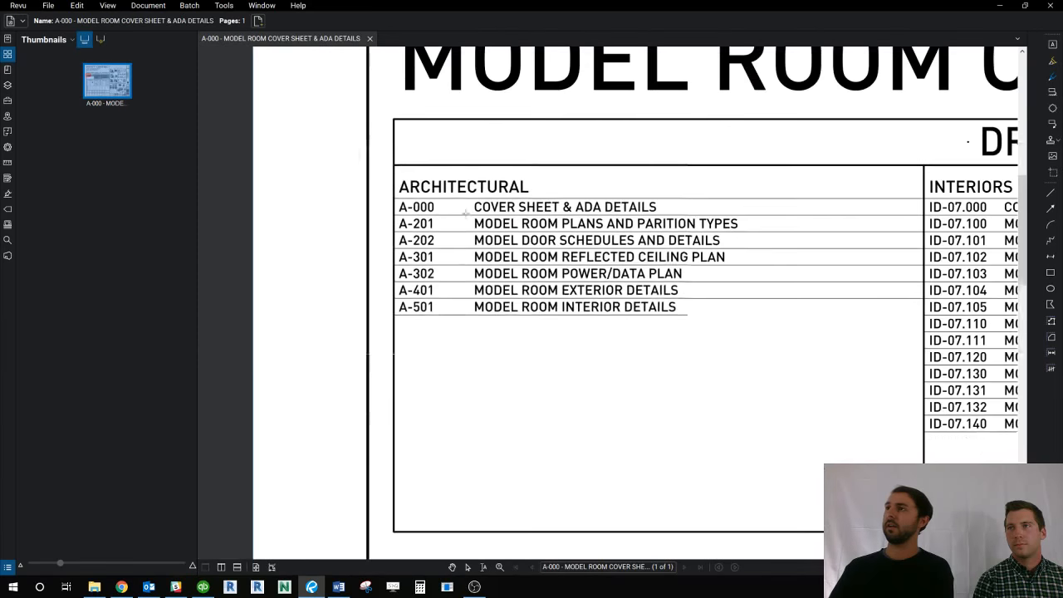
pyautogui.scroll(10, 624, 302)
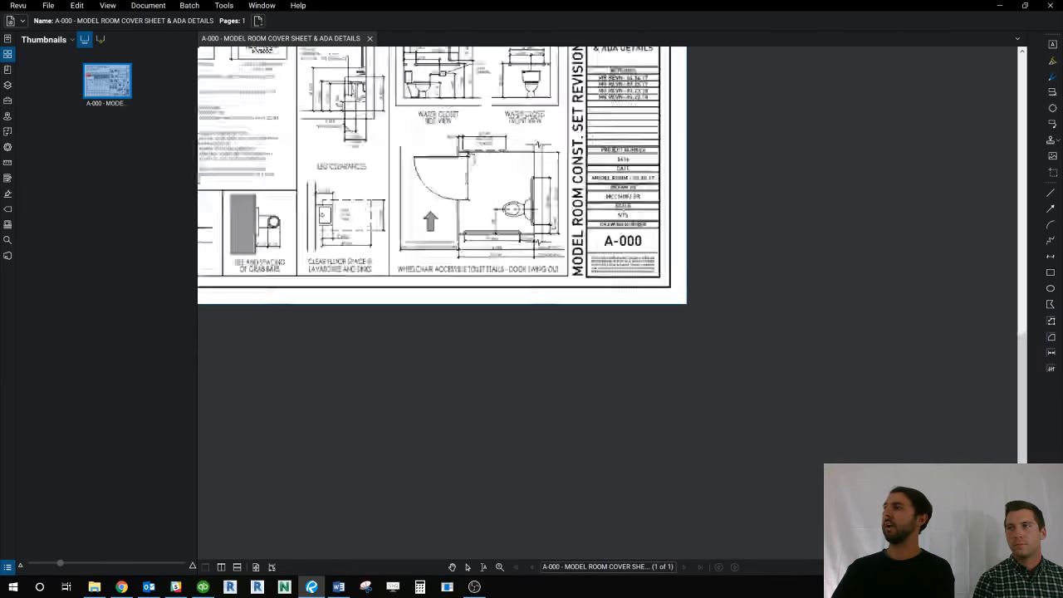
pyautogui.scroll(4, 640, 256)
pyautogui.scroll(-4, 593, 244)
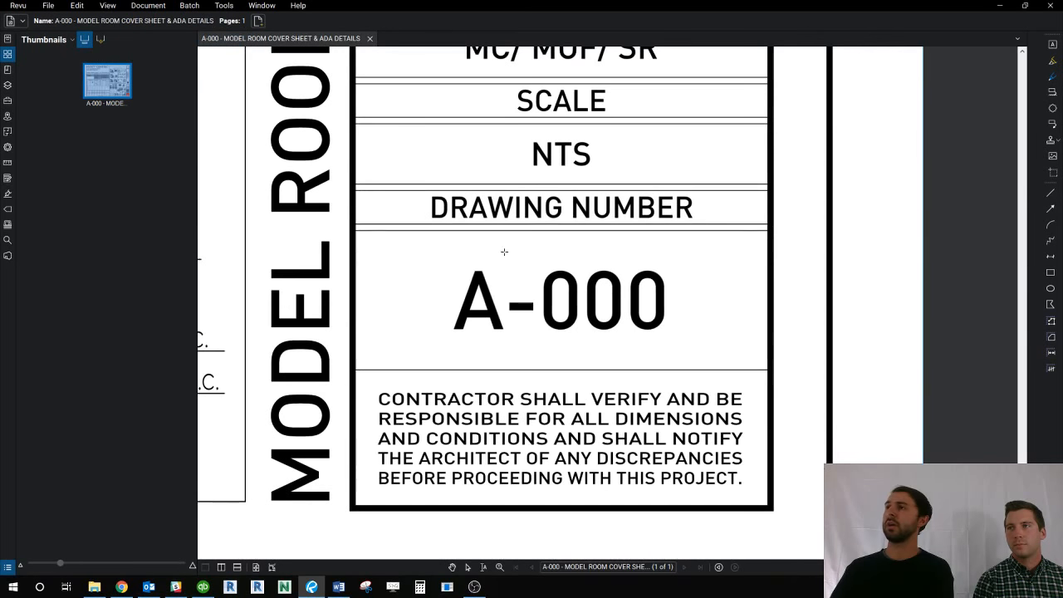
pyautogui.moveTo(355, 233); pyautogui.dragTo(763, 368)
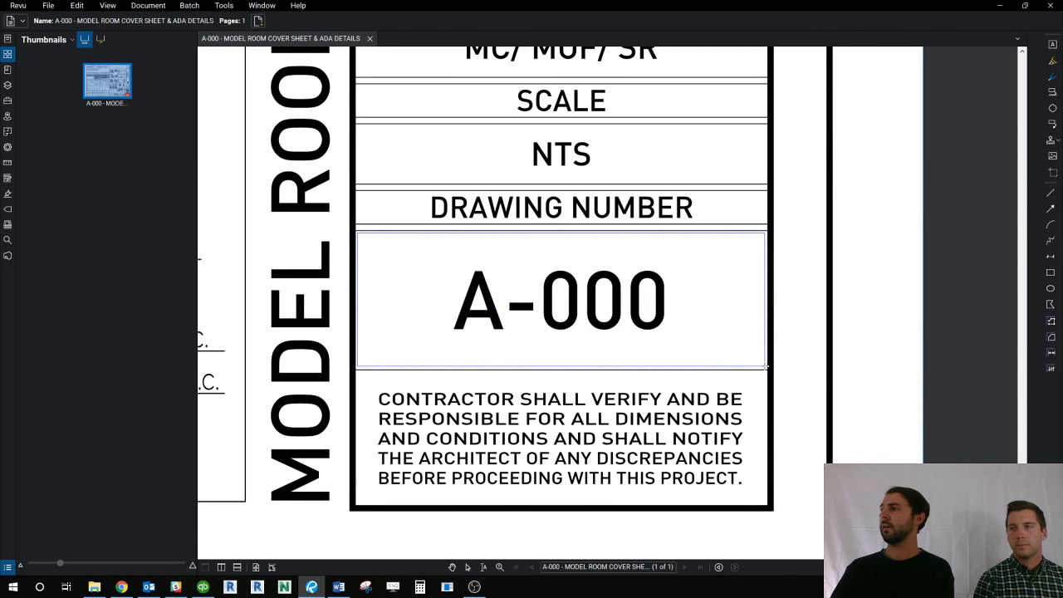
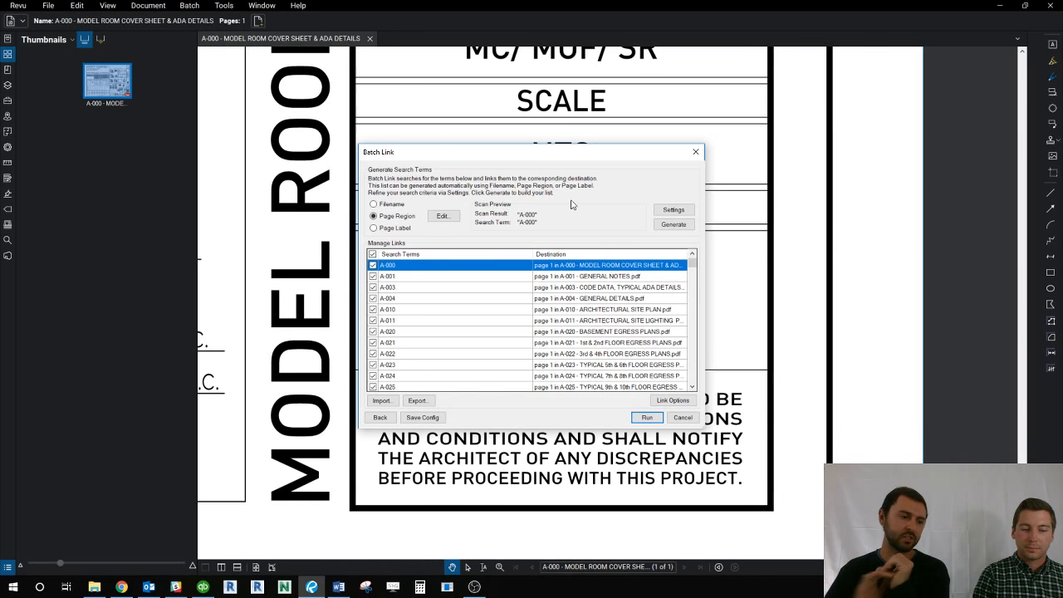
# Step: Look through the generated search terms and their destination files, checking for duplicate or misread sheet numbers
pyautogui.scroll(-15, 544, 303)
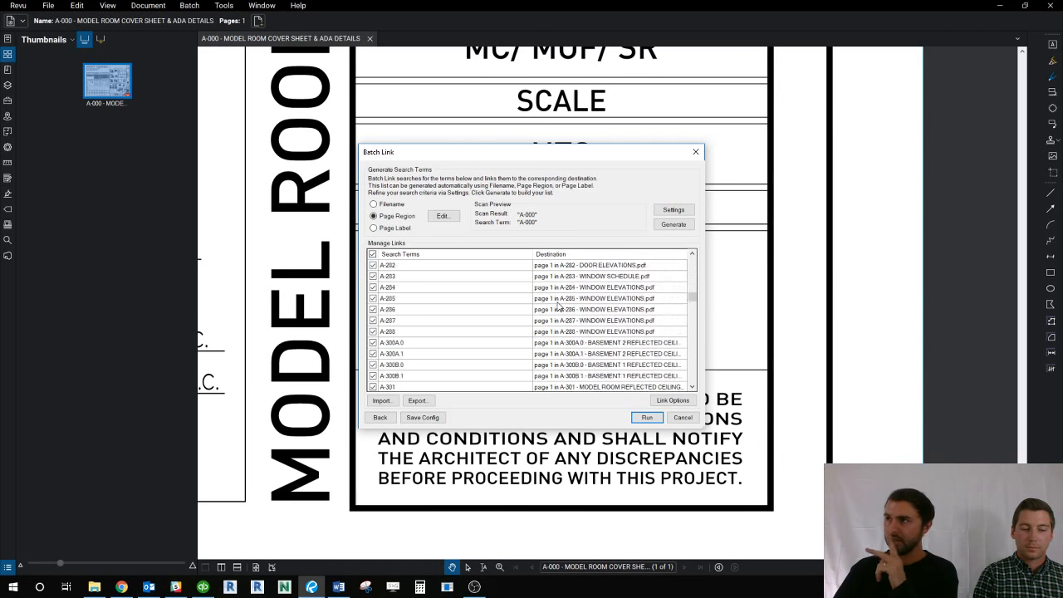
pyautogui.scroll(10, 540, 303)
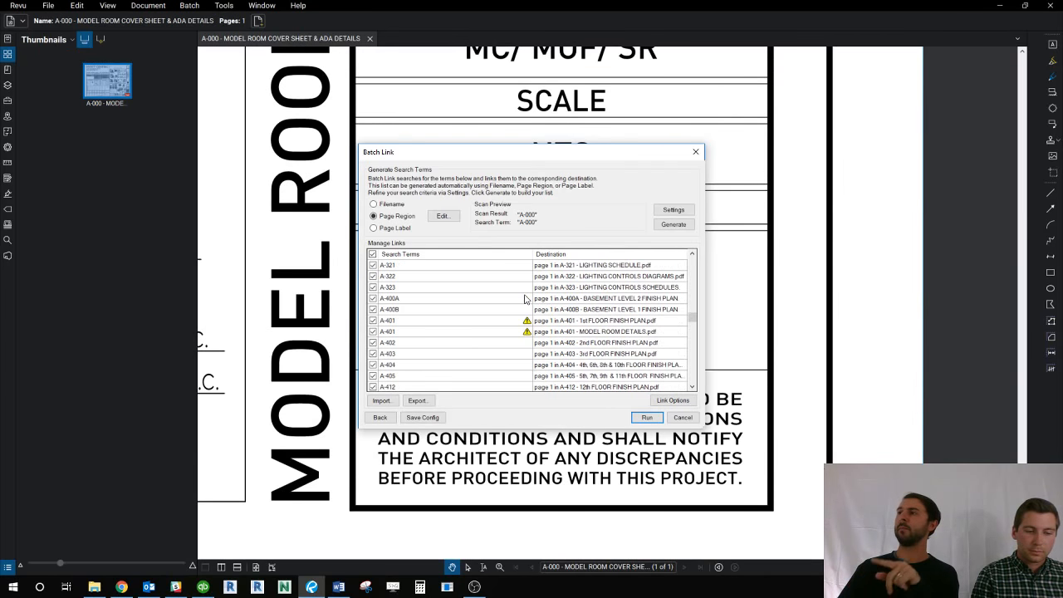
pyautogui.scroll(10, 523, 299)
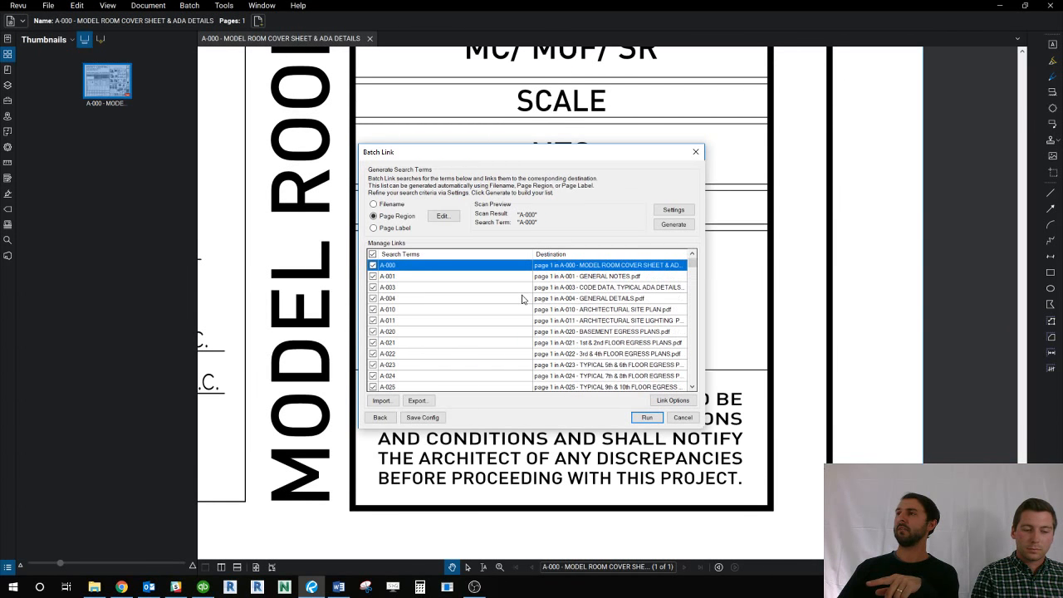
pyautogui.scroll(-15, 523, 299)
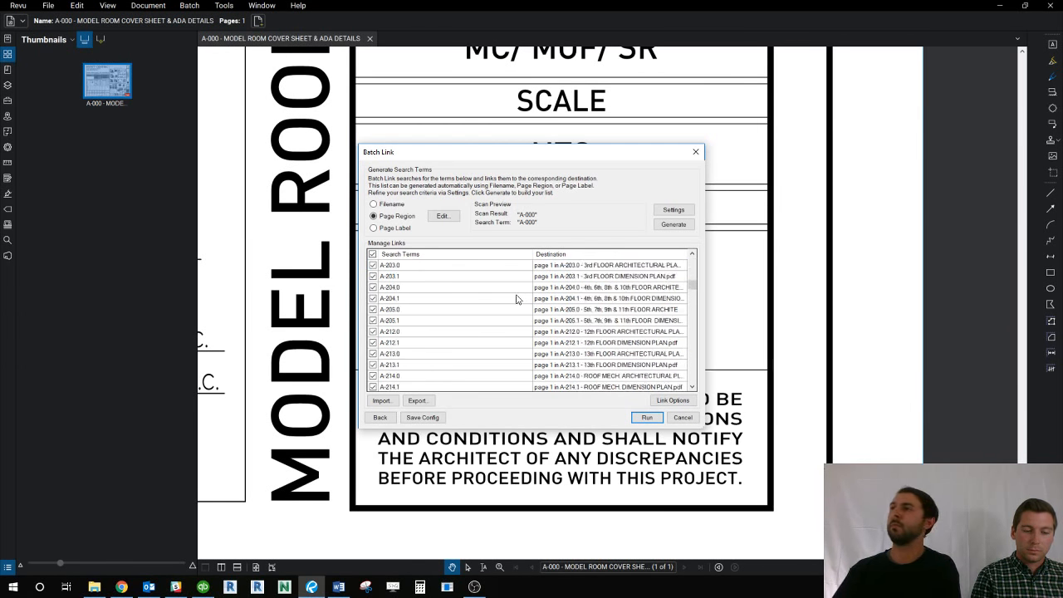
pyautogui.scroll(15, 515, 299)
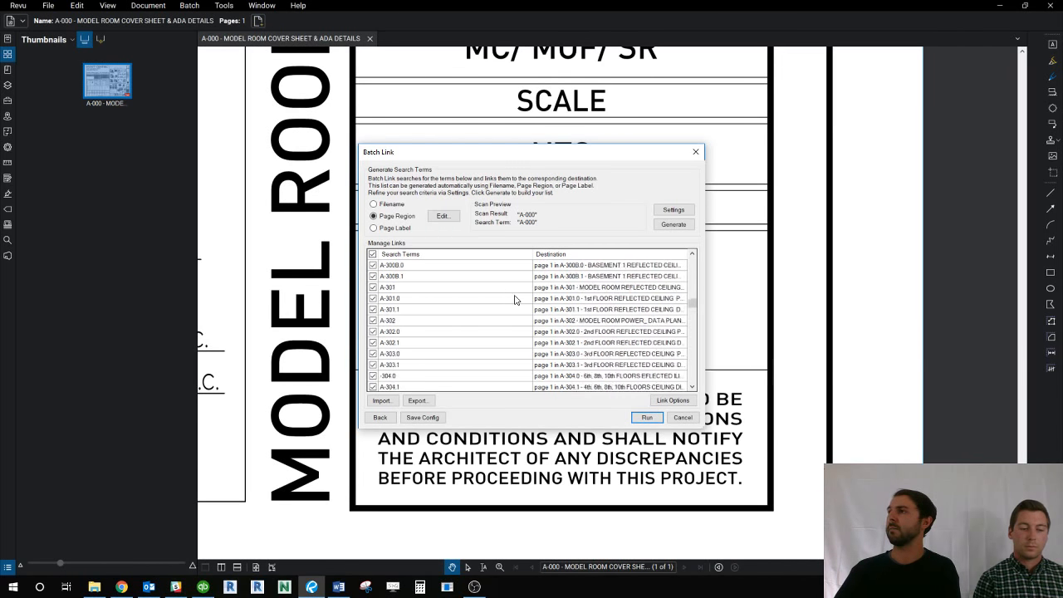
# Step: Check the link options for search, relative paths, overlap and highlight appearance, and cancel the Batch Link
pyautogui.click(686, 402)
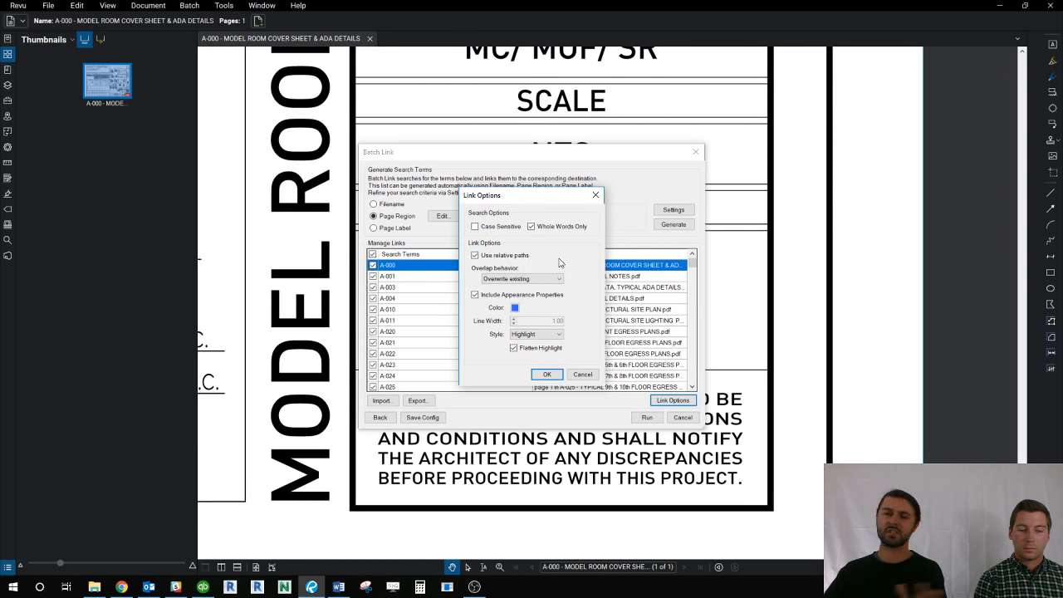
pyautogui.click(547, 374)
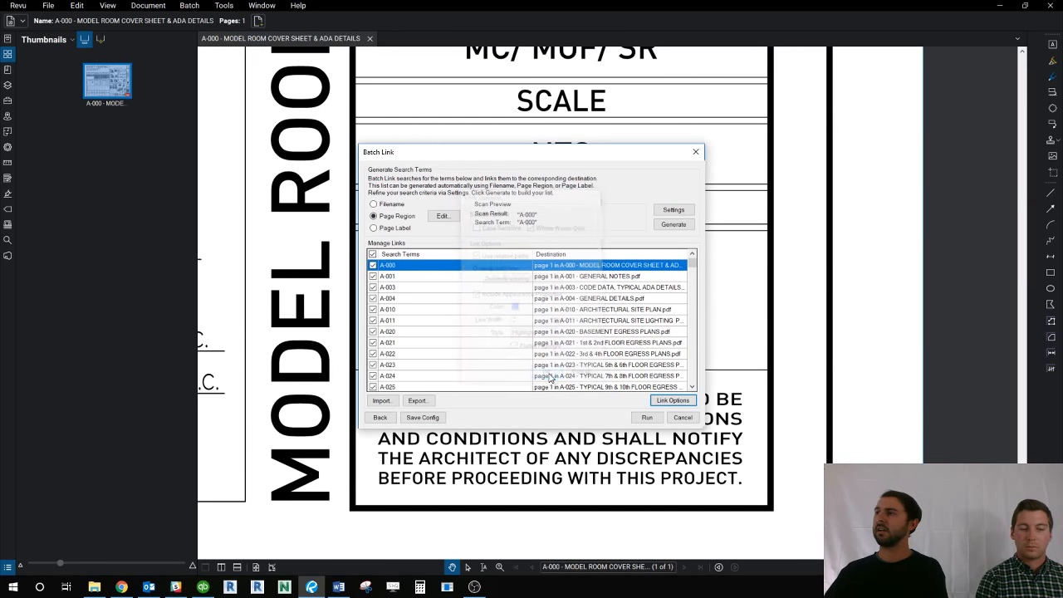
pyautogui.click(645, 421)
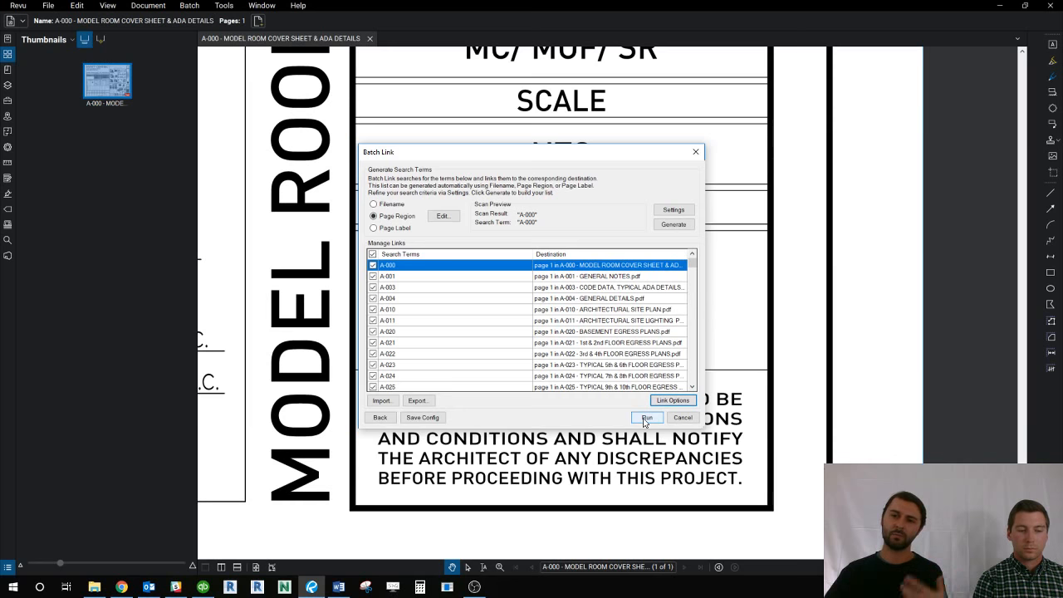
pyautogui.click(682, 420)
pyautogui.scroll(-9, 474, 330)
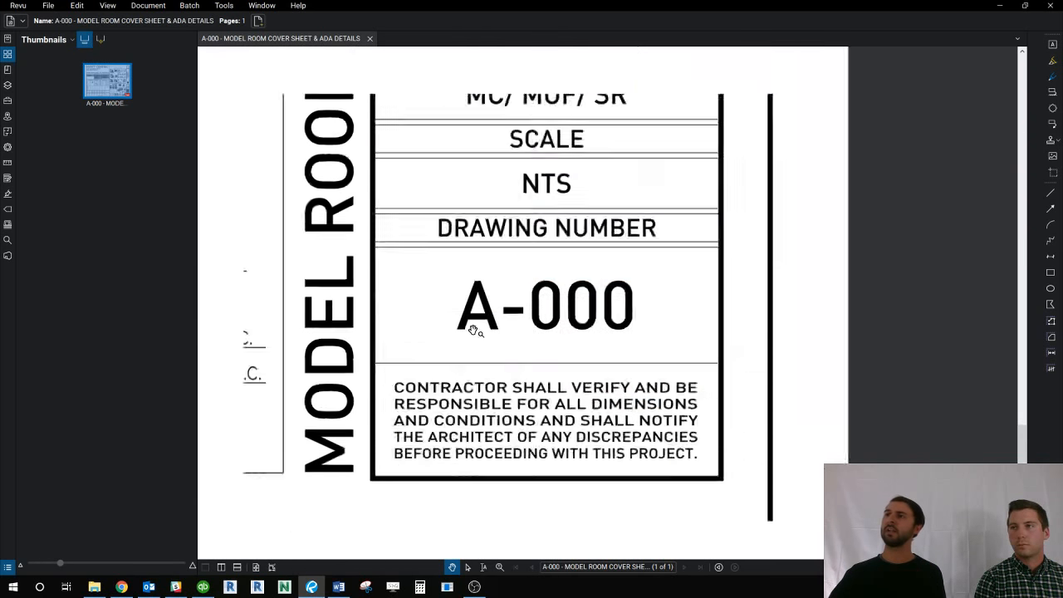
pyautogui.moveTo(268, 204); pyautogui.dragTo(608, 376)
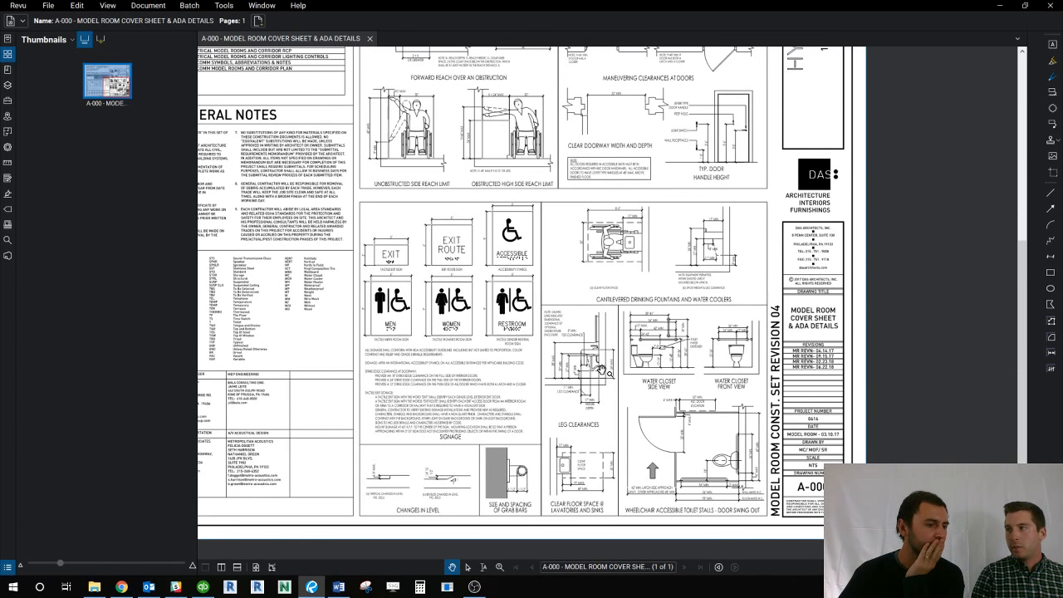
pyautogui.click(190, 6)
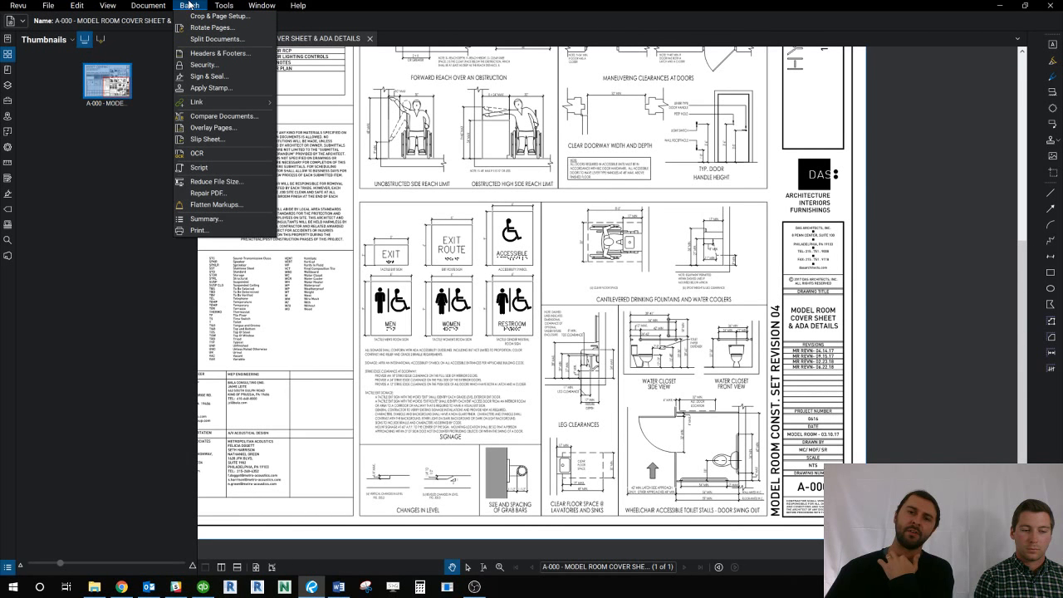
pyautogui.moveTo(206, 105)
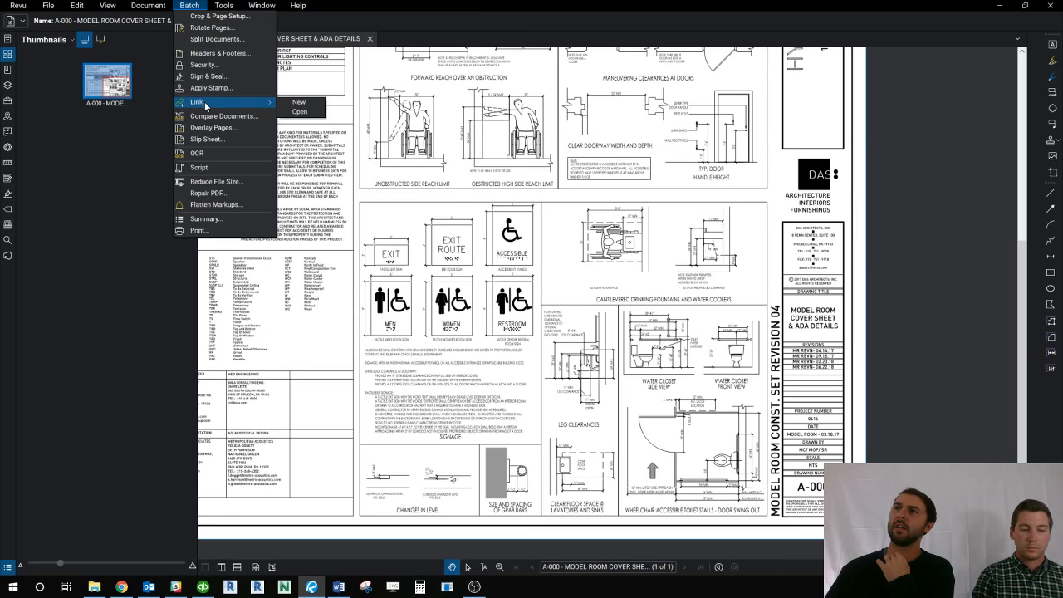
pyautogui.click(190, 6)
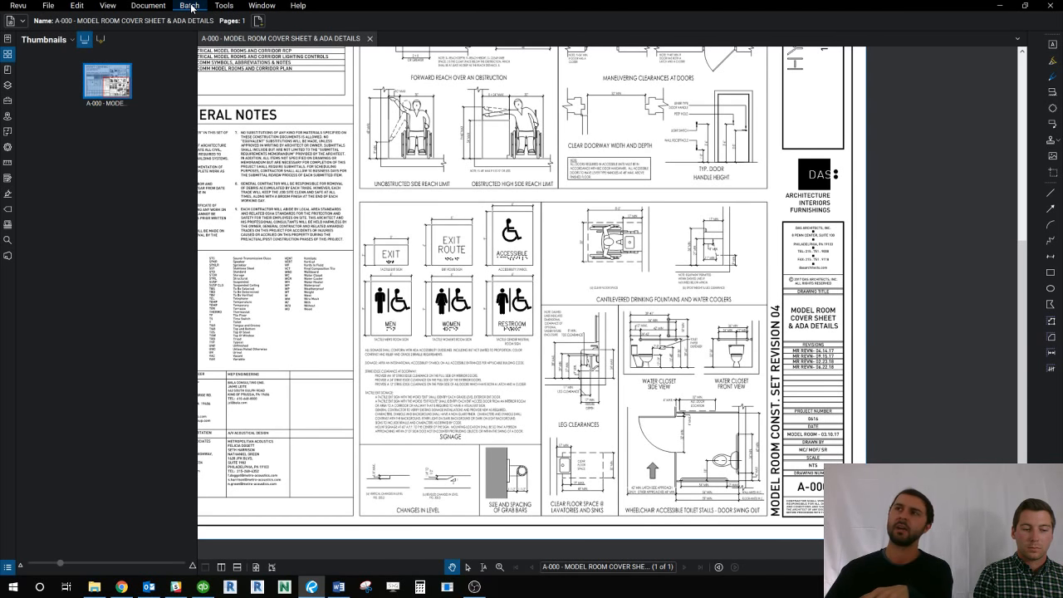
pyautogui.click(191, 6)
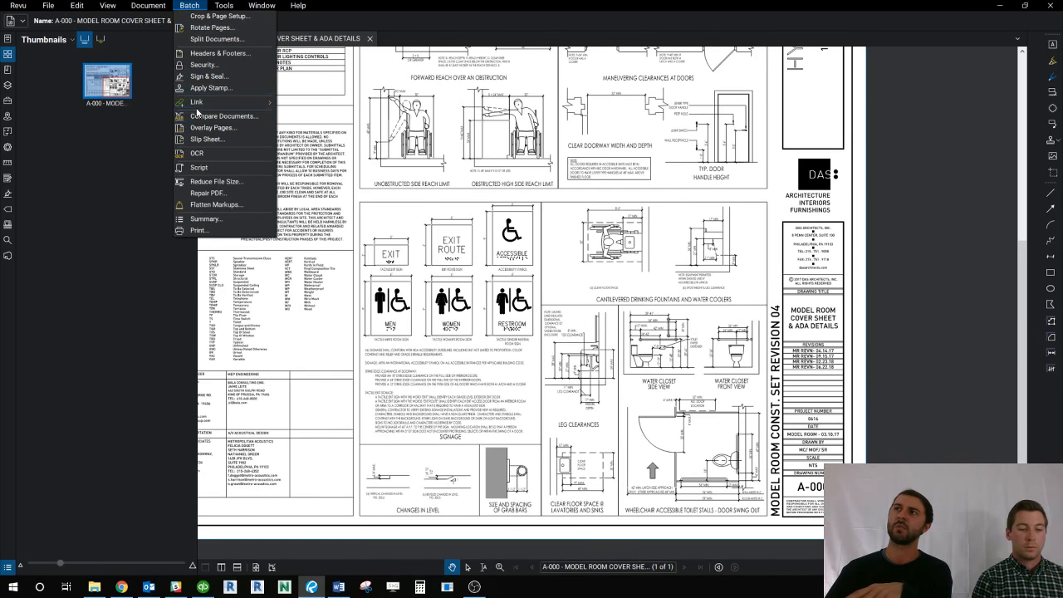
pyautogui.moveTo(200, 106)
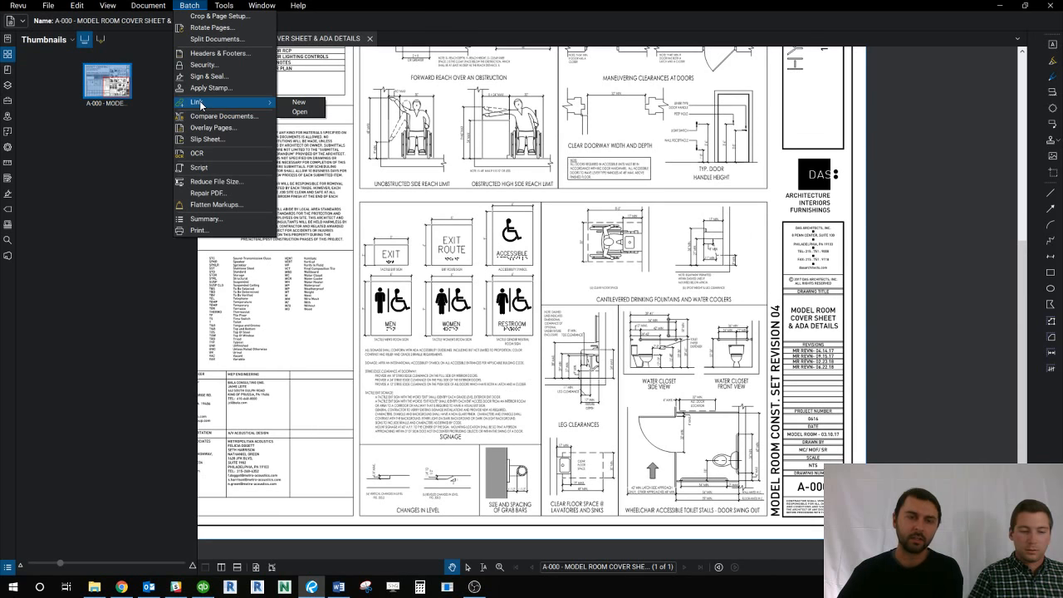
pyautogui.click(189, 6)
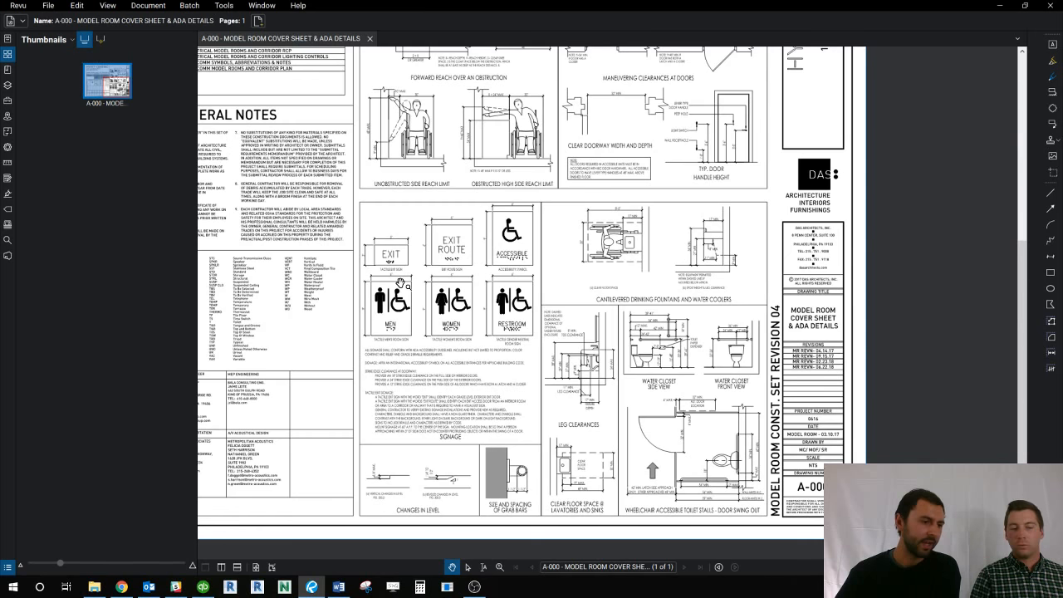
# Step: Measure the width of the tactile exit sign along its 5" dimension line with the Length tool, without placing the measurement
pyautogui.scroll(5, 428, 380)
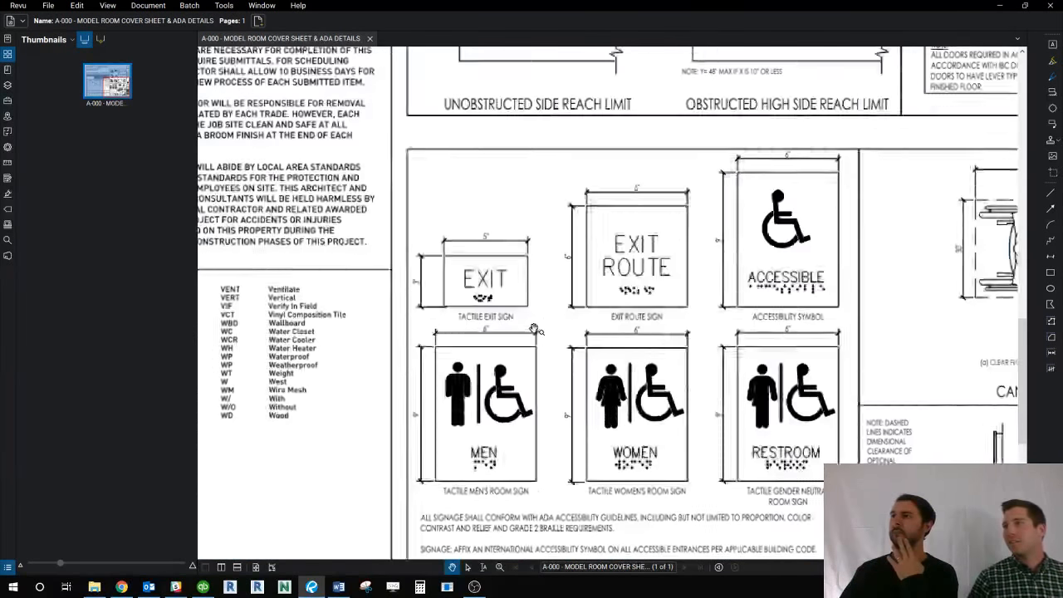
pyautogui.scroll(5, 541, 352)
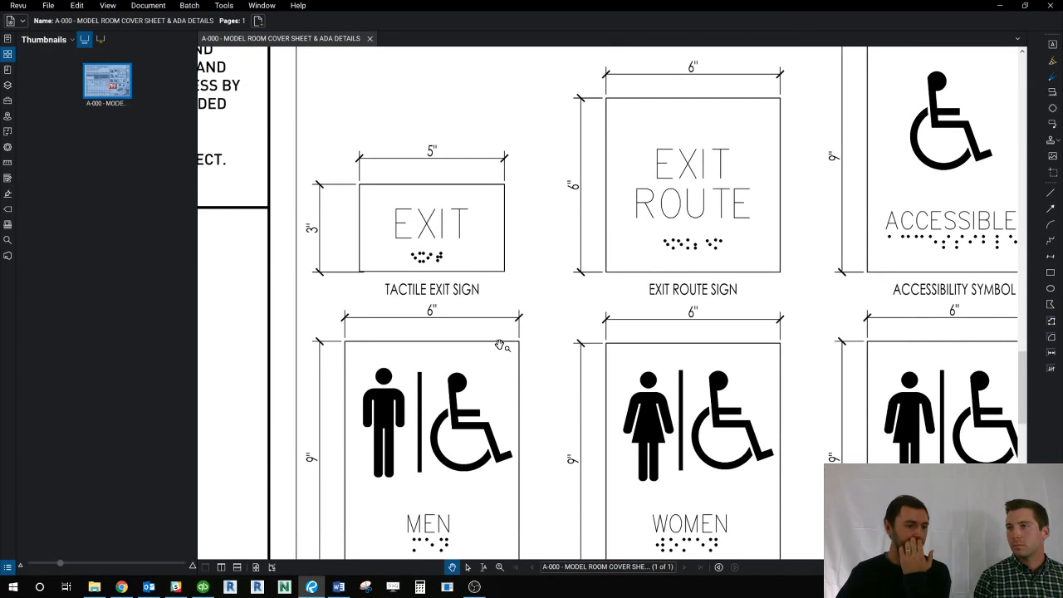
pyautogui.scroll(2, 500, 345)
pyautogui.scroll(-2, 500, 346)
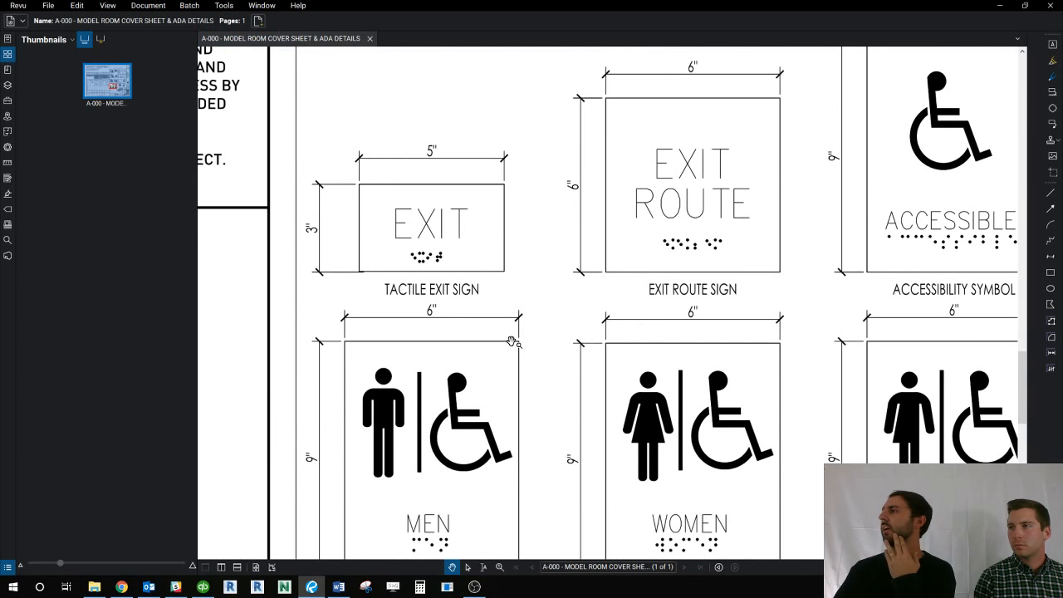
pyautogui.click(1051, 355)
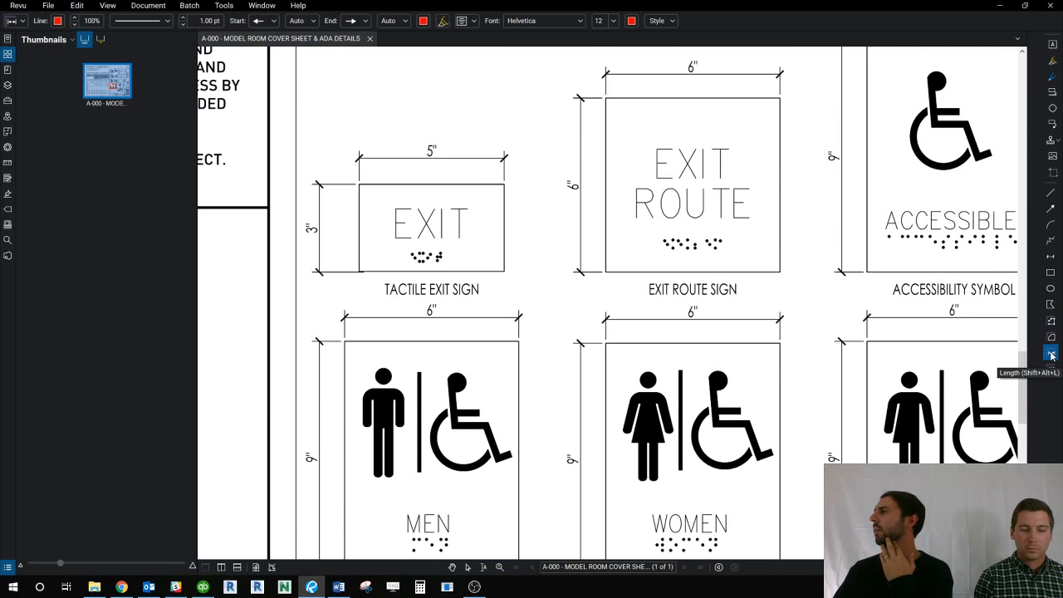
pyautogui.click(6, 149)
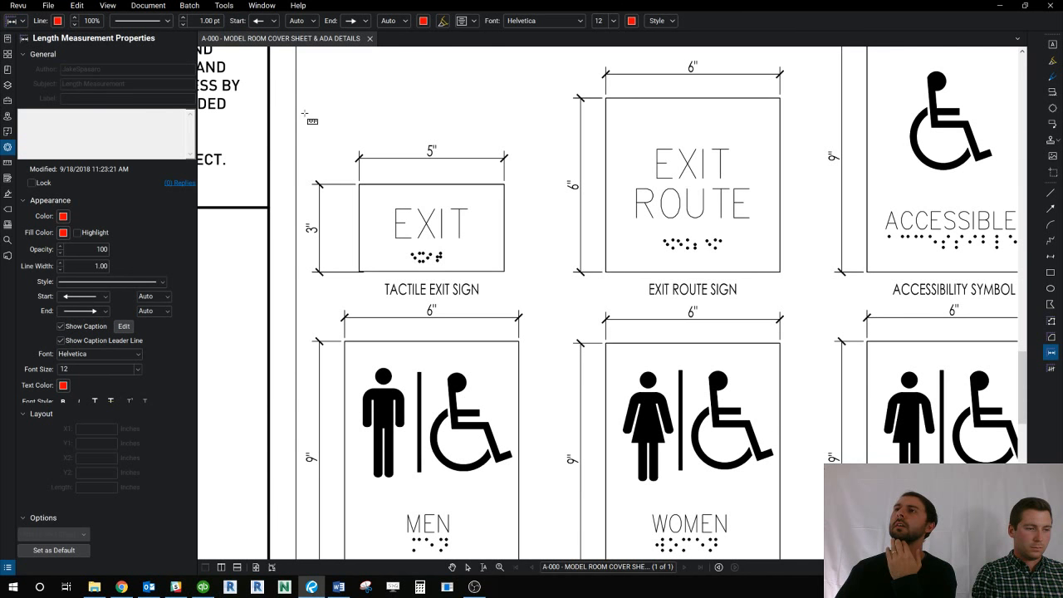
pyautogui.scroll(2, 344, 196)
pyautogui.click(366, 142)
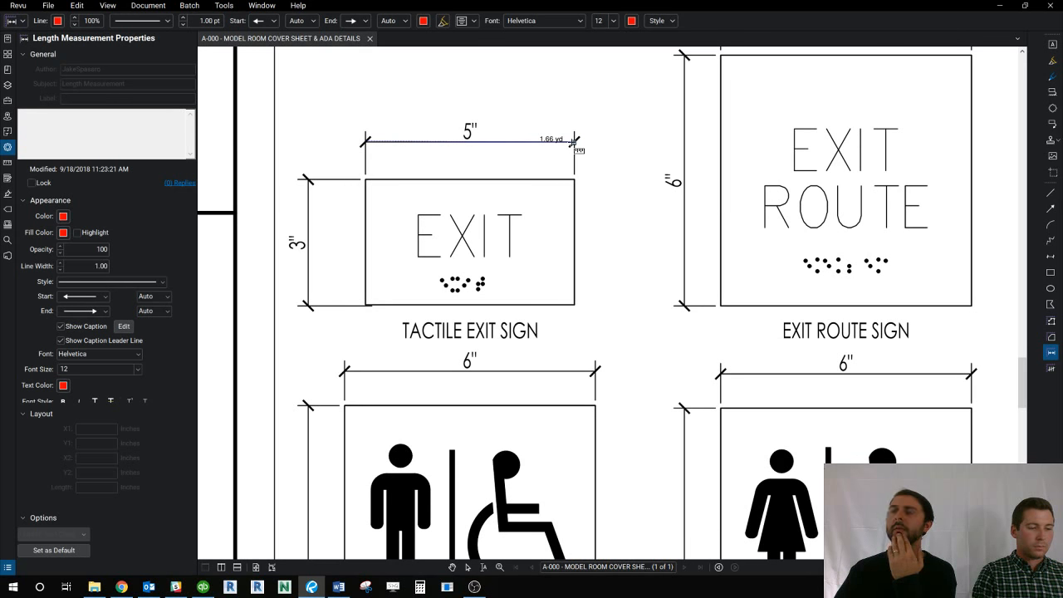
pyautogui.rightClick(549, 108)
pyautogui.click(511, 99)
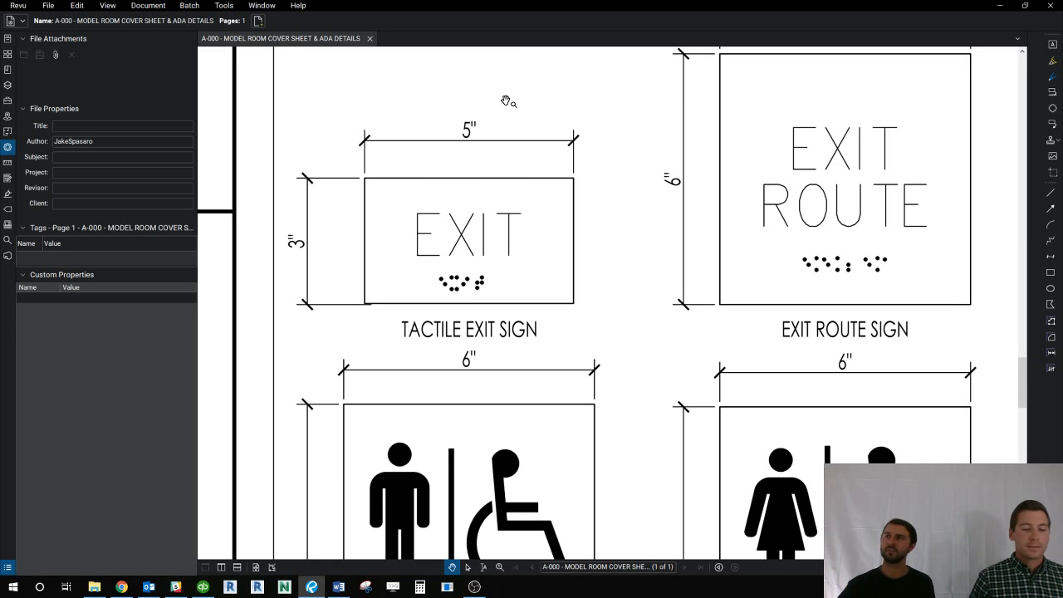
# Step: Place an empty callout between the tactile exit sign and the exit route sign, with its arrow pointing at the tactile exit sign
pyautogui.click(1053, 124)
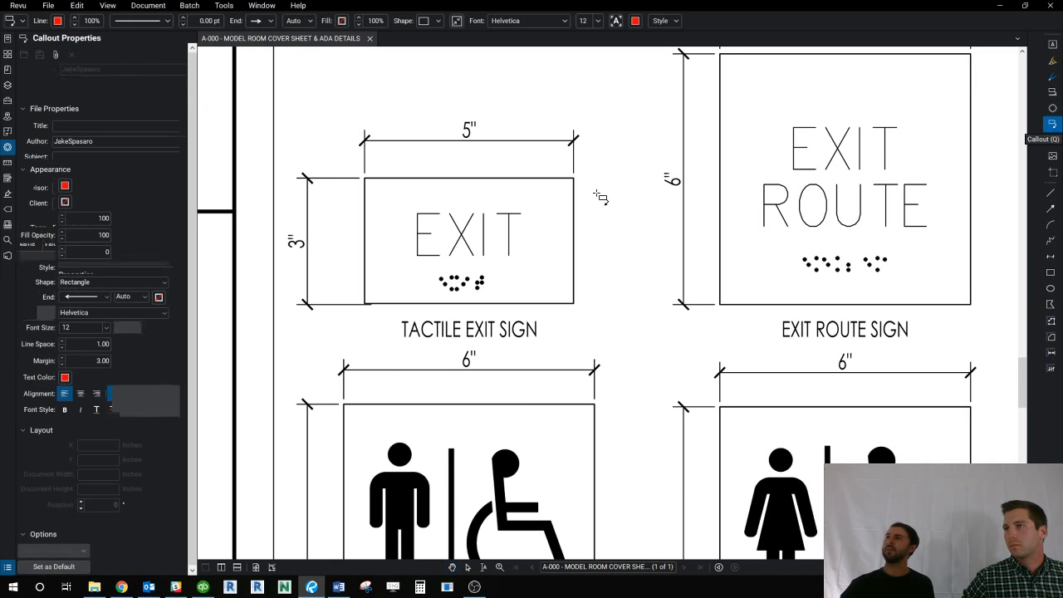
pyautogui.click(585, 224)
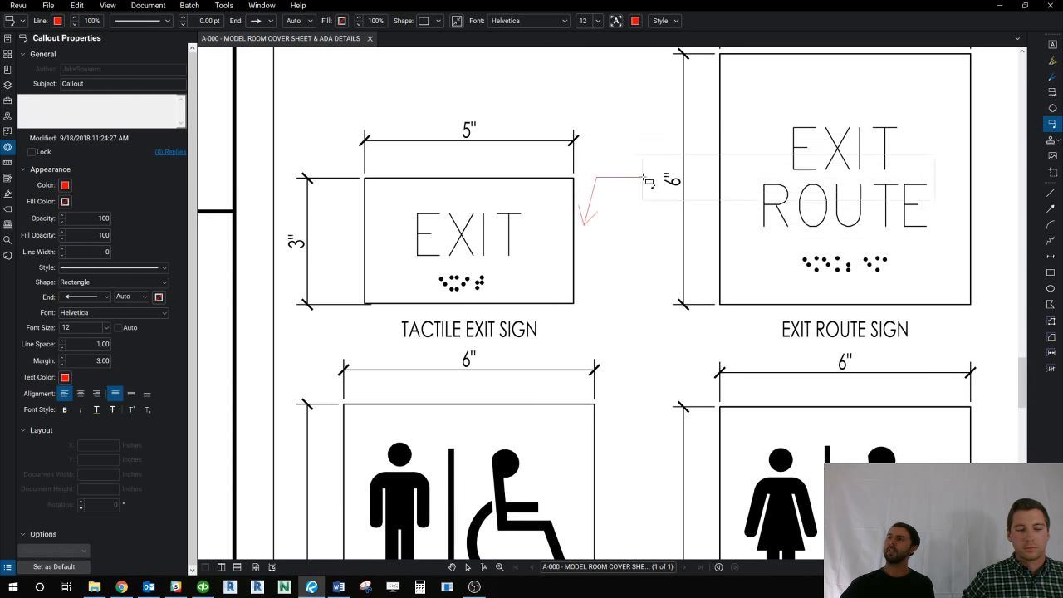
pyautogui.click(684, 124)
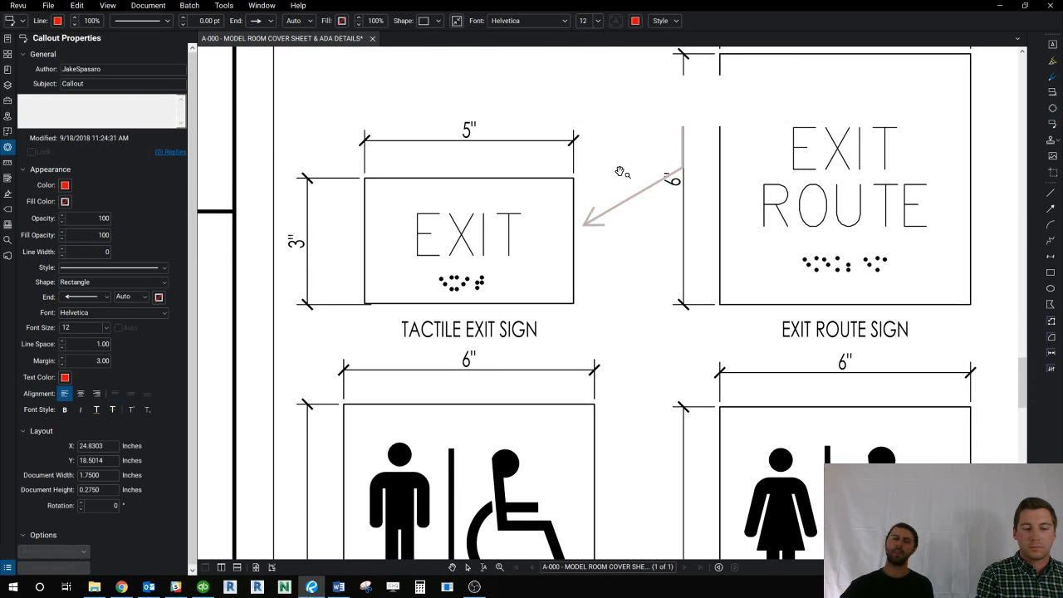
pyautogui.scroll(-1, 608, 265)
pyautogui.click(613, 285)
pyautogui.scroll(2, 613, 284)
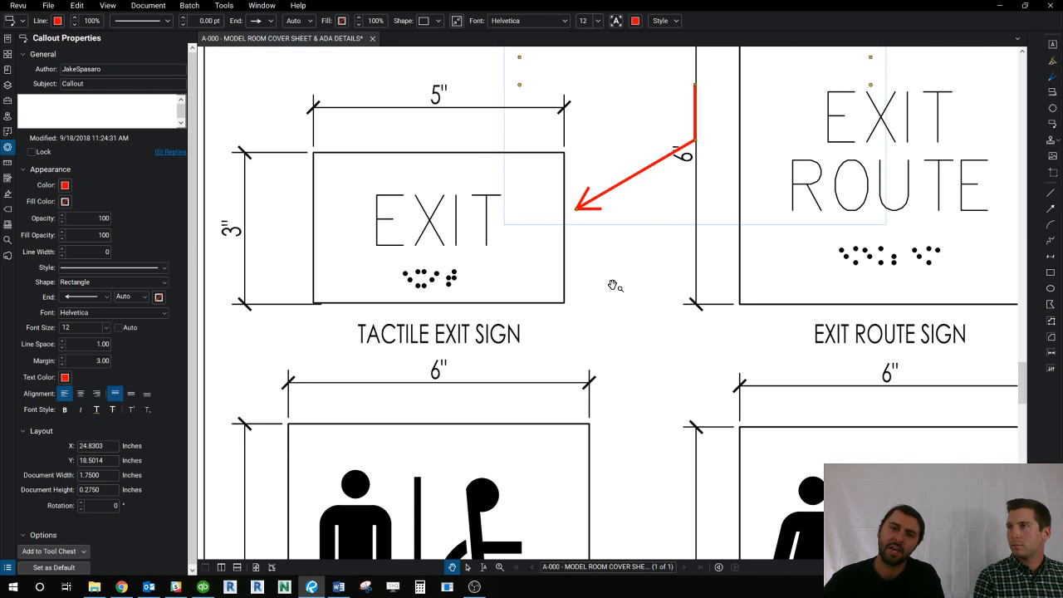
pyautogui.click(613, 285)
pyautogui.scroll(-1, 603, 212)
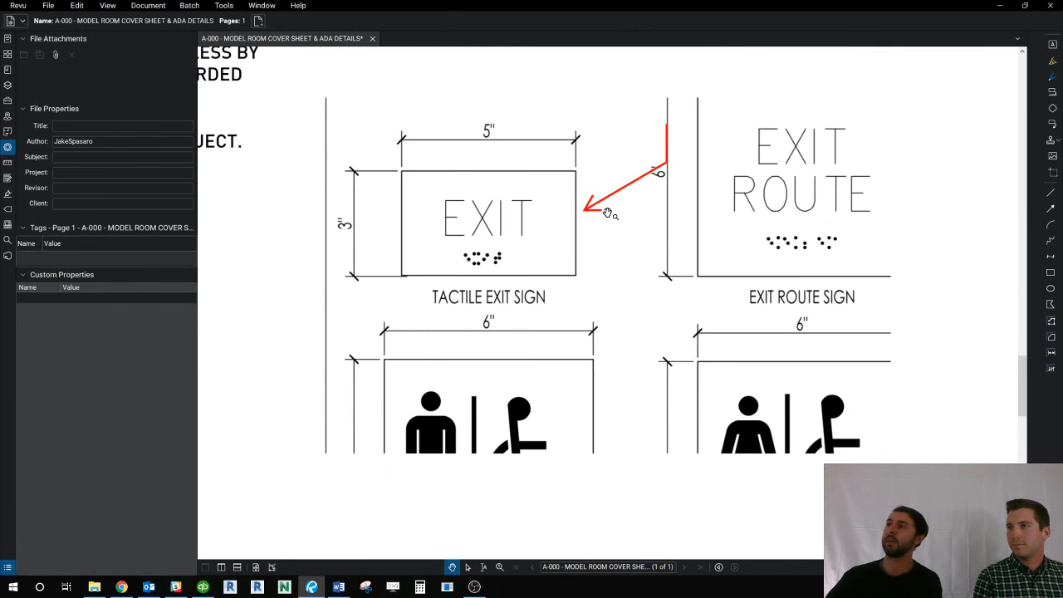
pyautogui.click(623, 202)
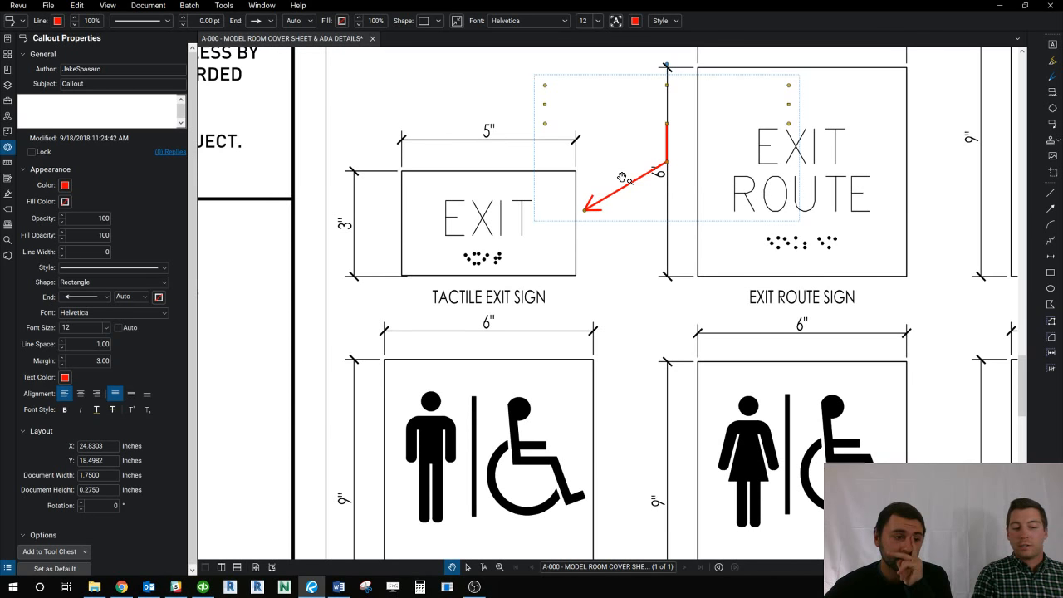
pyautogui.click(396, 109)
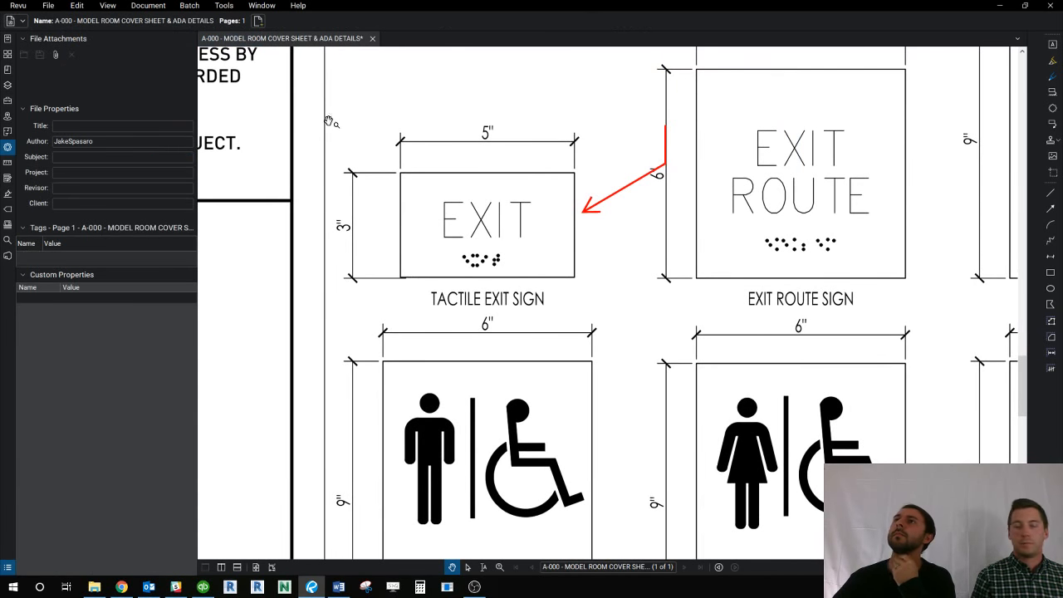
# Step: Return to the page thumbnails, look over the page commands and the Batch Overlay Pages setup, and close it unused
pyautogui.click(7, 54)
pyautogui.rightClick(122, 86)
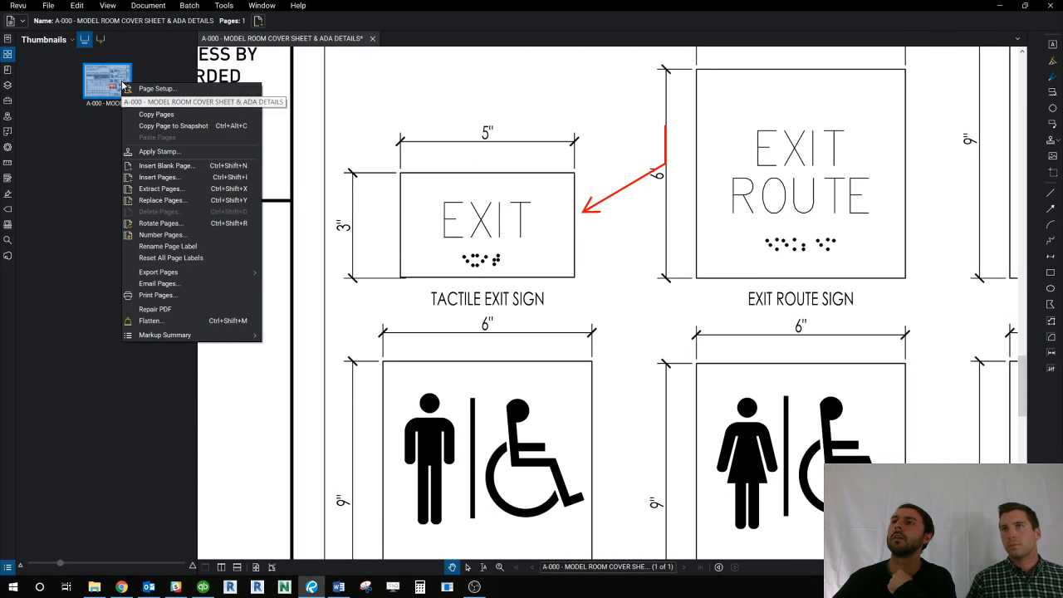
pyautogui.click(98, 7)
pyautogui.click(188, 6)
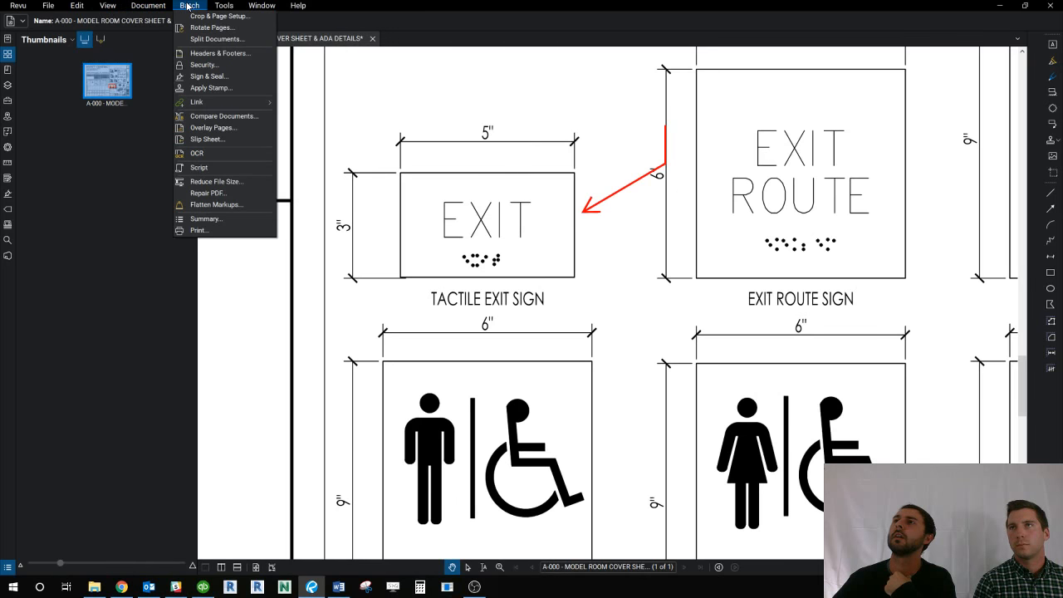
pyautogui.click(213, 127)
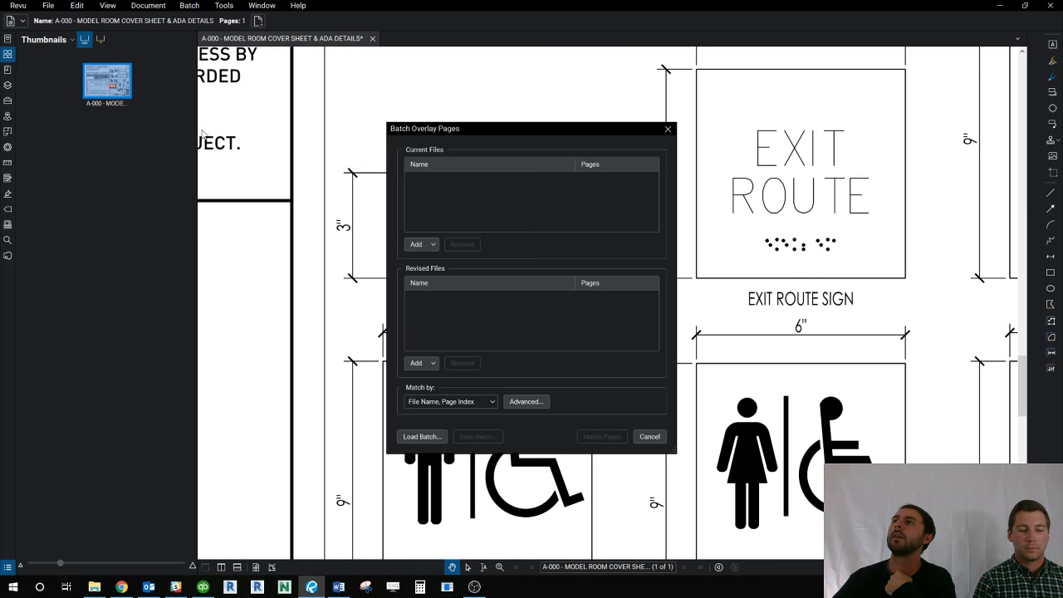
pyautogui.click(667, 128)
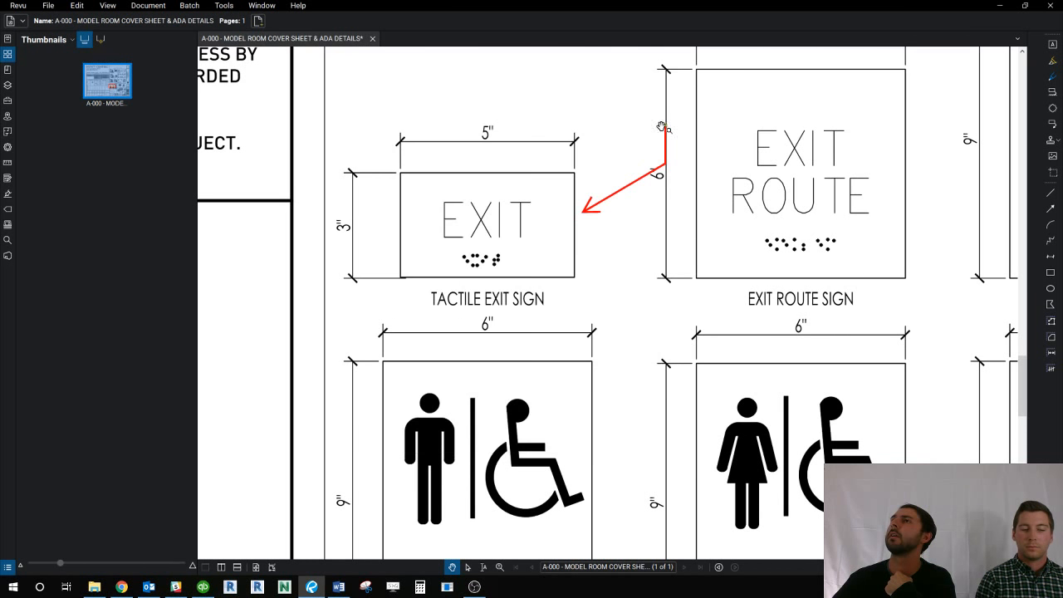
# Step: Start a Batch Slip Sheet and add the open A-000 model room cover sheet as the current file
pyautogui.click(189, 9)
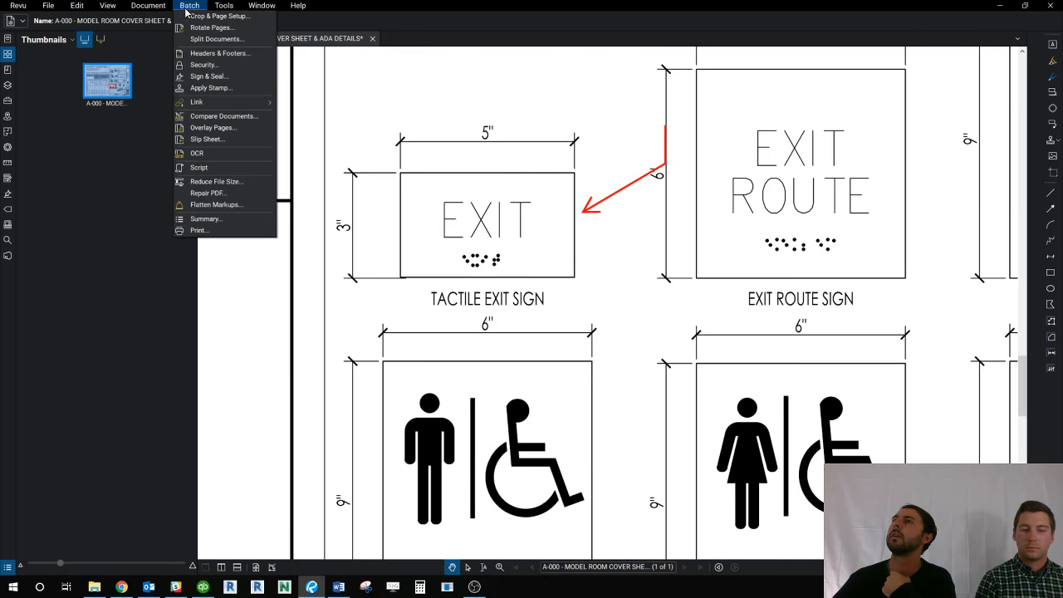
pyautogui.click(199, 140)
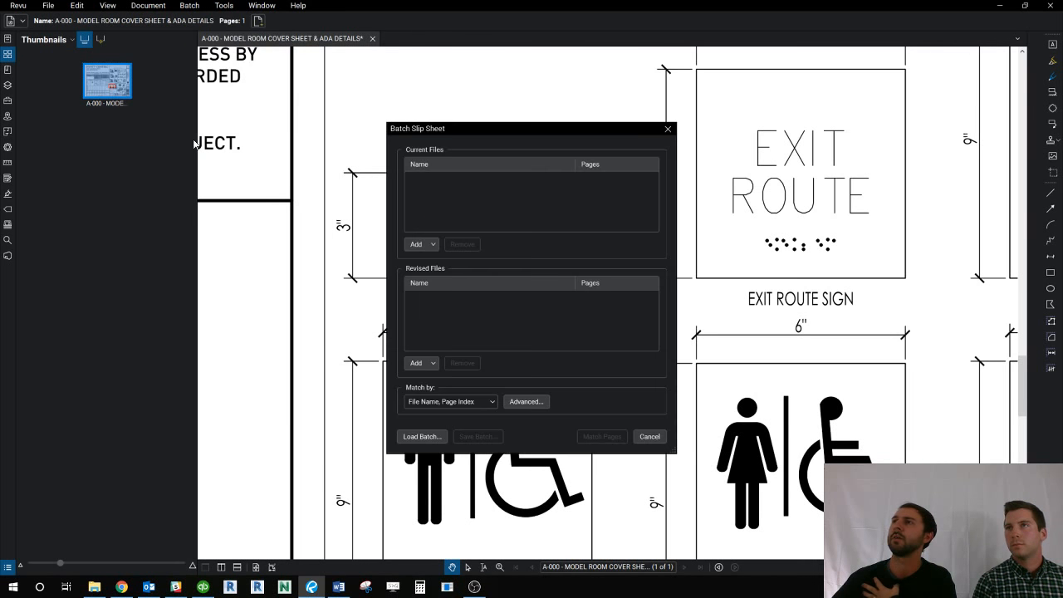
pyautogui.click(424, 245)
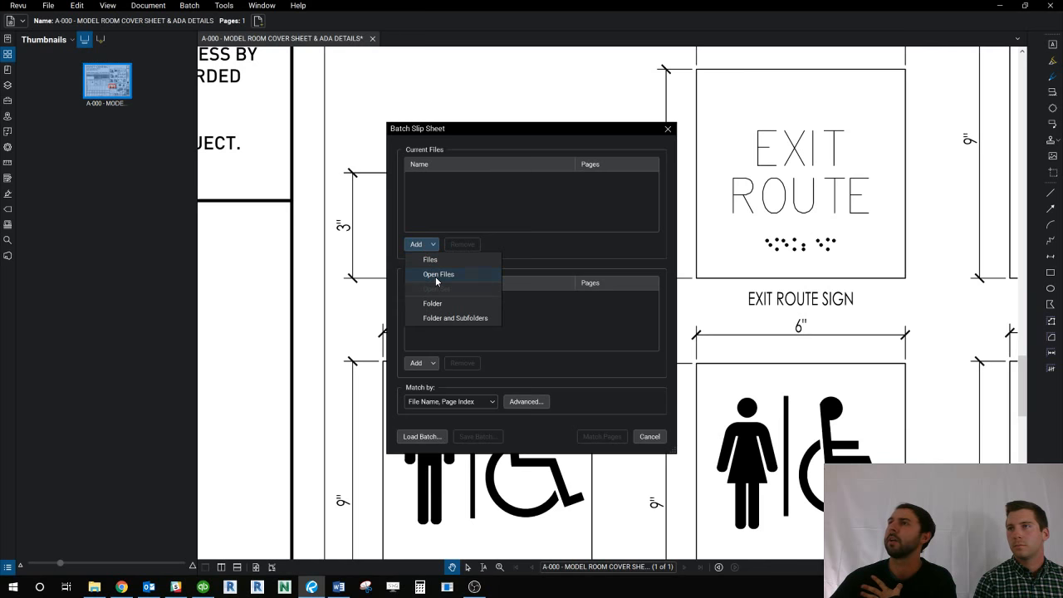
pyautogui.click(438, 278)
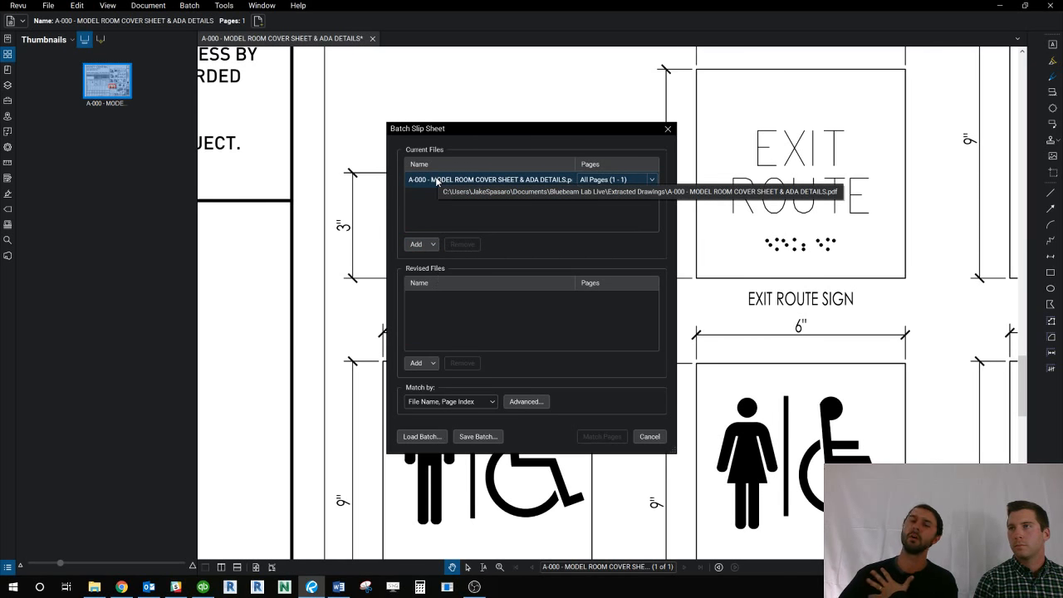
# Step: Add A-010 - ARCHITECTURAL SITE PLAN.pdf from the Extracted Drawings folder as the revised file of the slip sheet
pyautogui.click(419, 364)
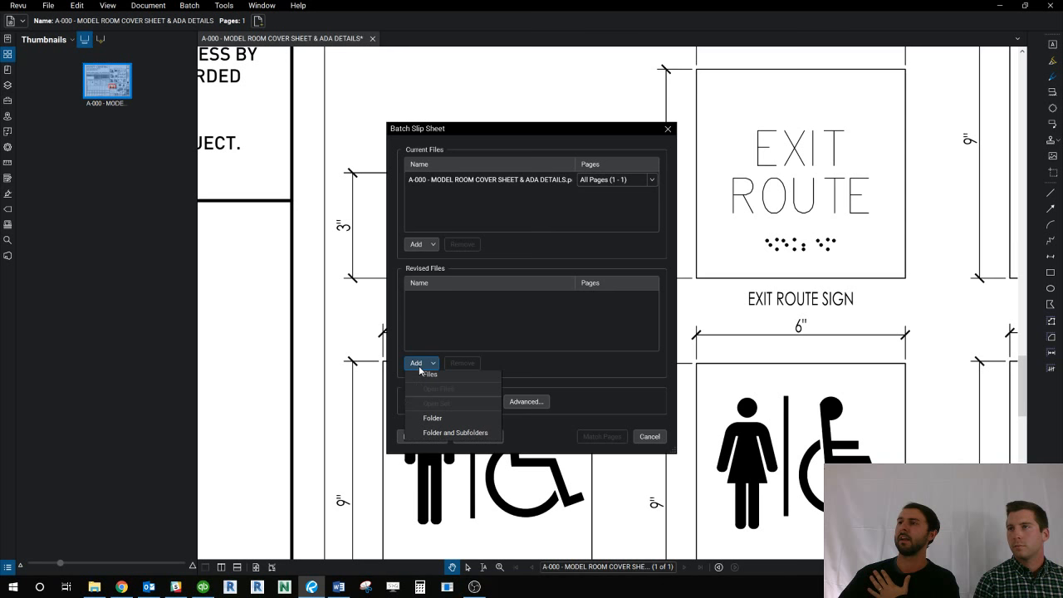
pyautogui.click(428, 374)
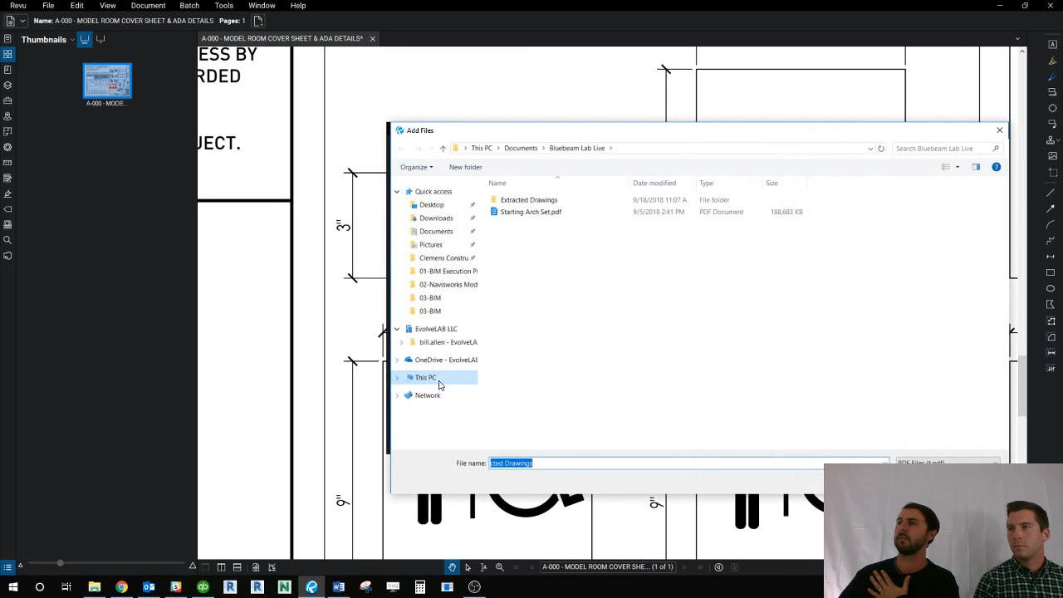
pyautogui.doubleClick(513, 202)
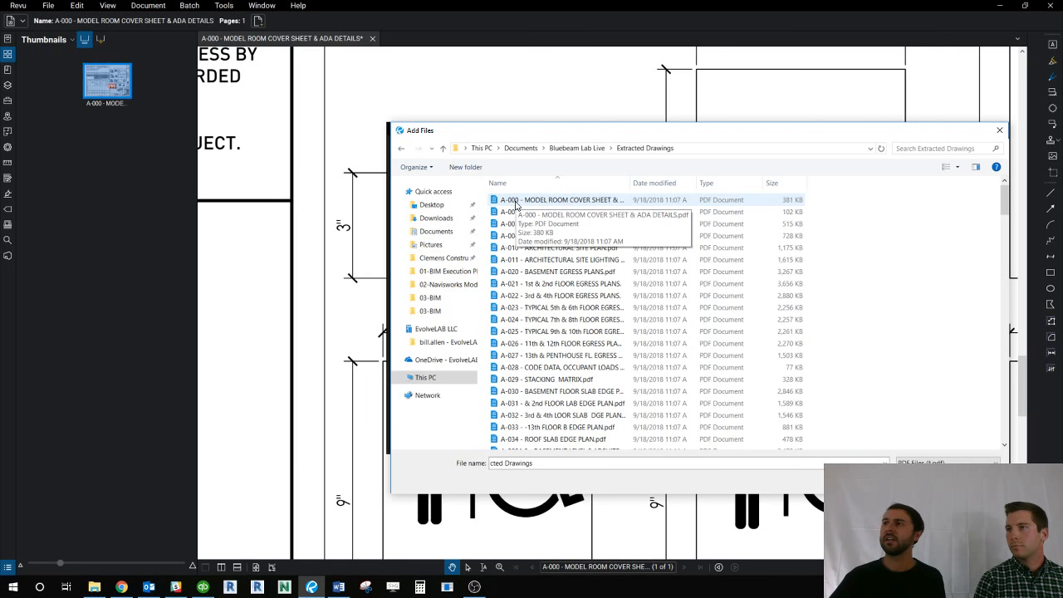
pyautogui.click(531, 248)
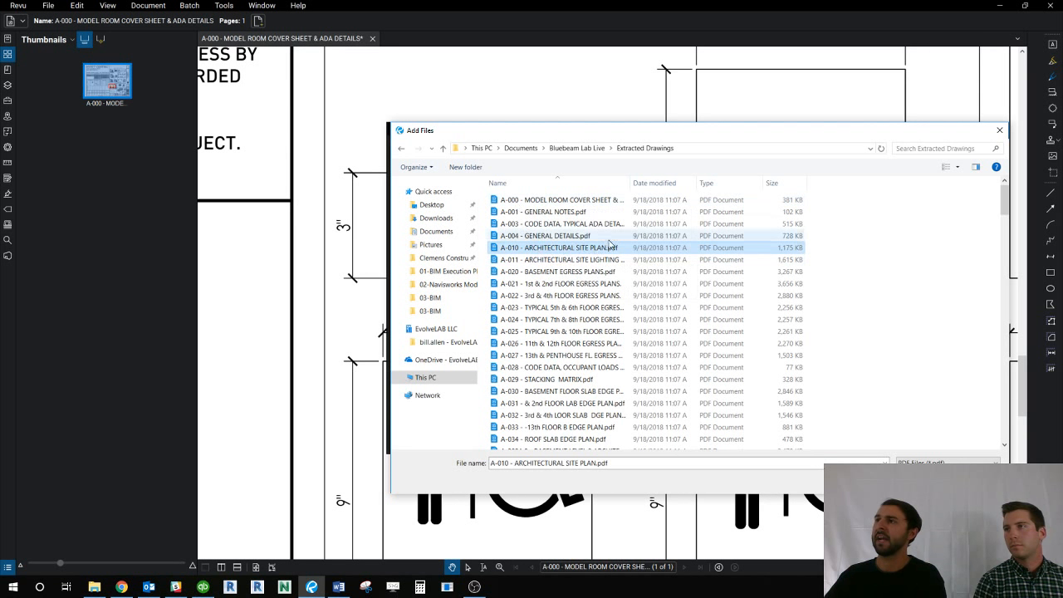
pyautogui.click(922, 481)
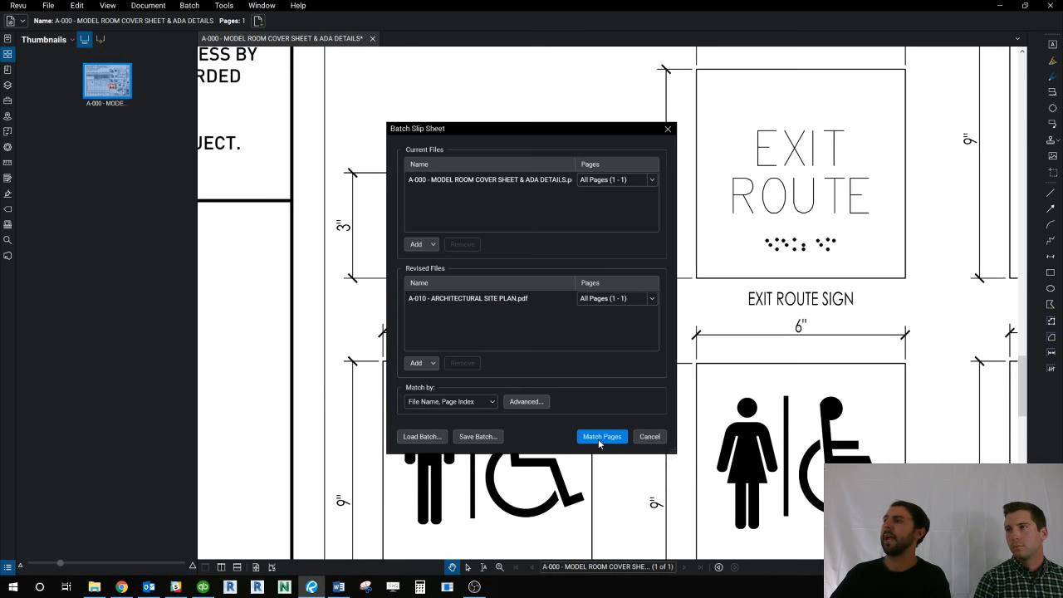
# Step: Manually match the A-000 cover sheet with the A-010 site plan and run the slip sheet with markups copied, without a detailed report
pyautogui.click(600, 438)
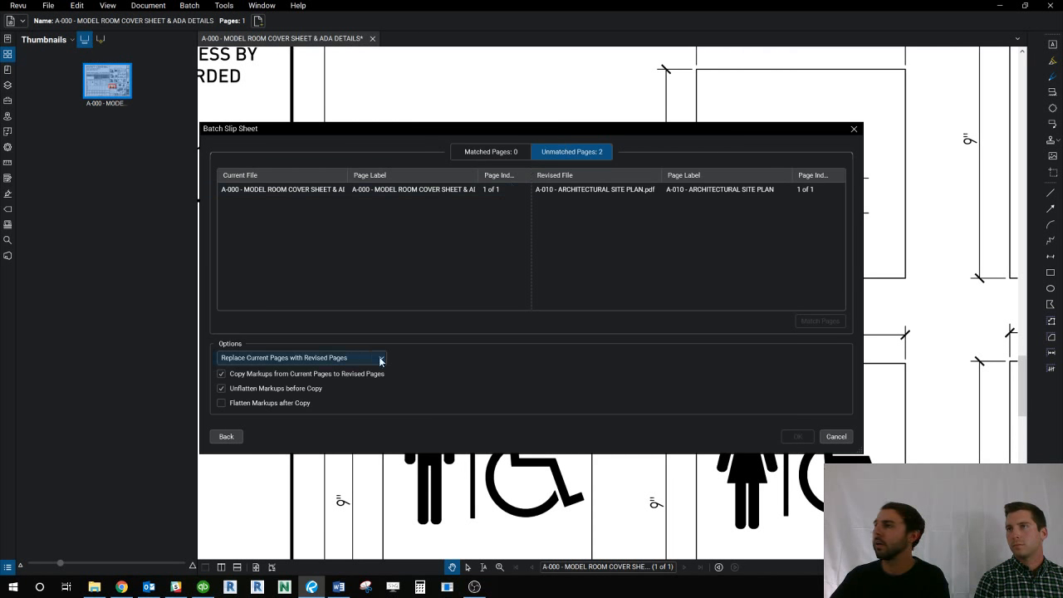
pyautogui.click(454, 190)
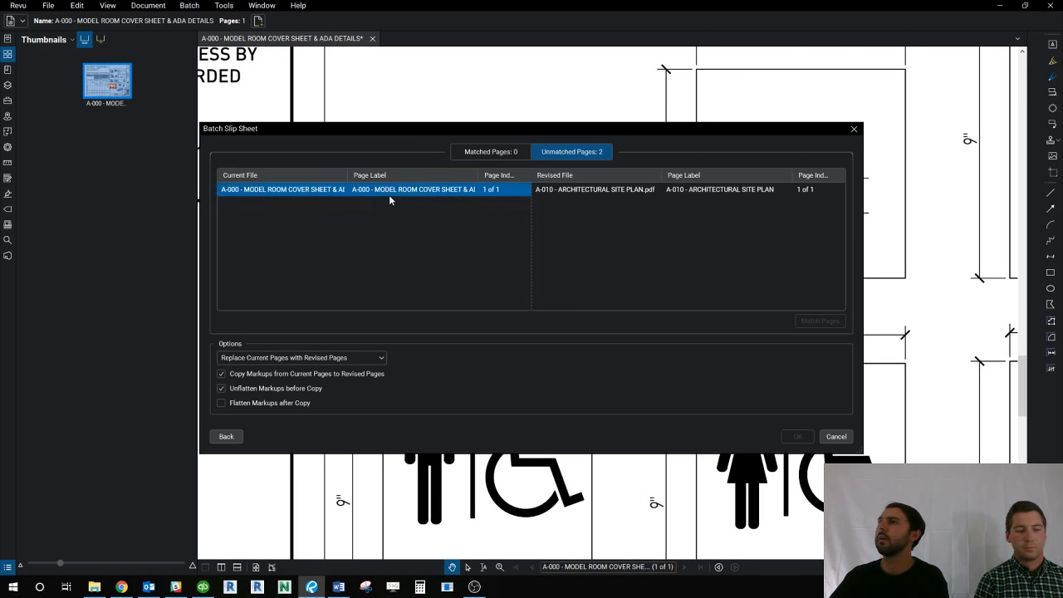
pyautogui.click(560, 189)
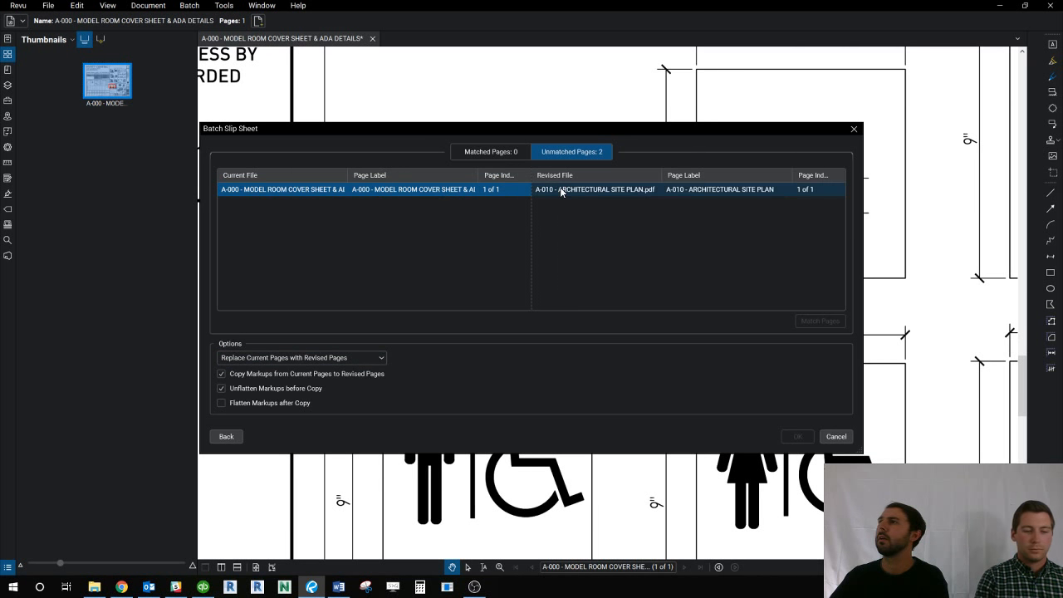
pyautogui.click(820, 321)
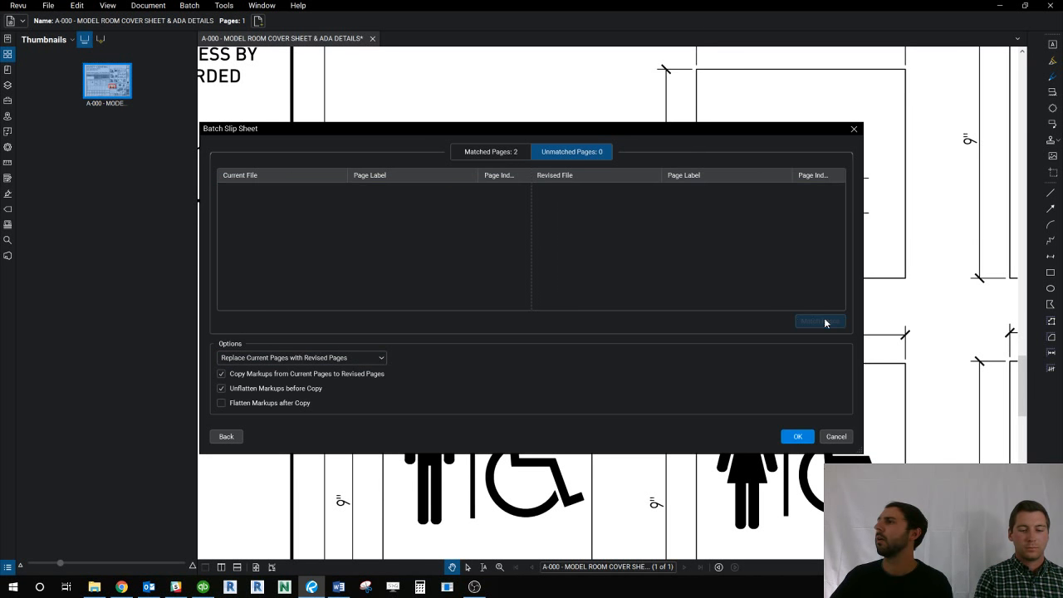
pyautogui.click(794, 438)
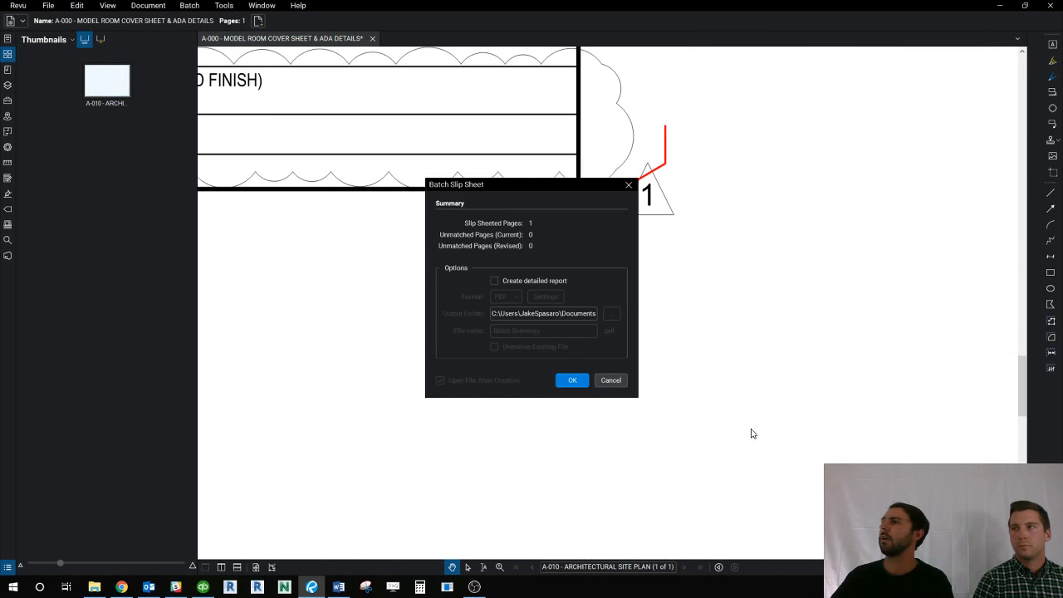
pyautogui.click(573, 380)
# Step: Examine the slip-sheeted page, checking the carried-over callout near the site finish schedule and the drawing number in the title block
pyautogui.scroll(-6, 553, 374)
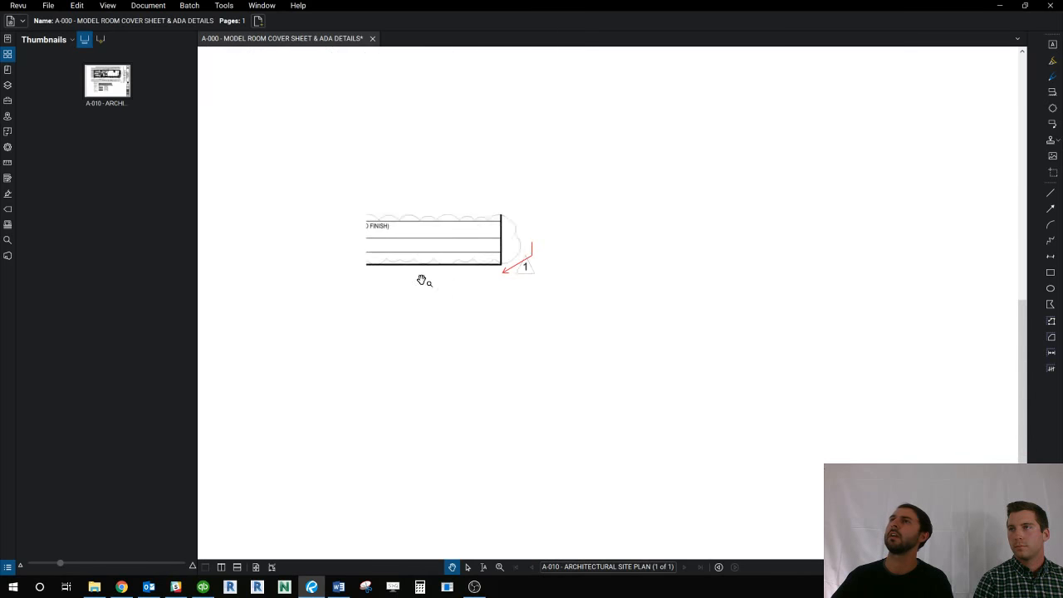
pyautogui.scroll(2, 771, 427)
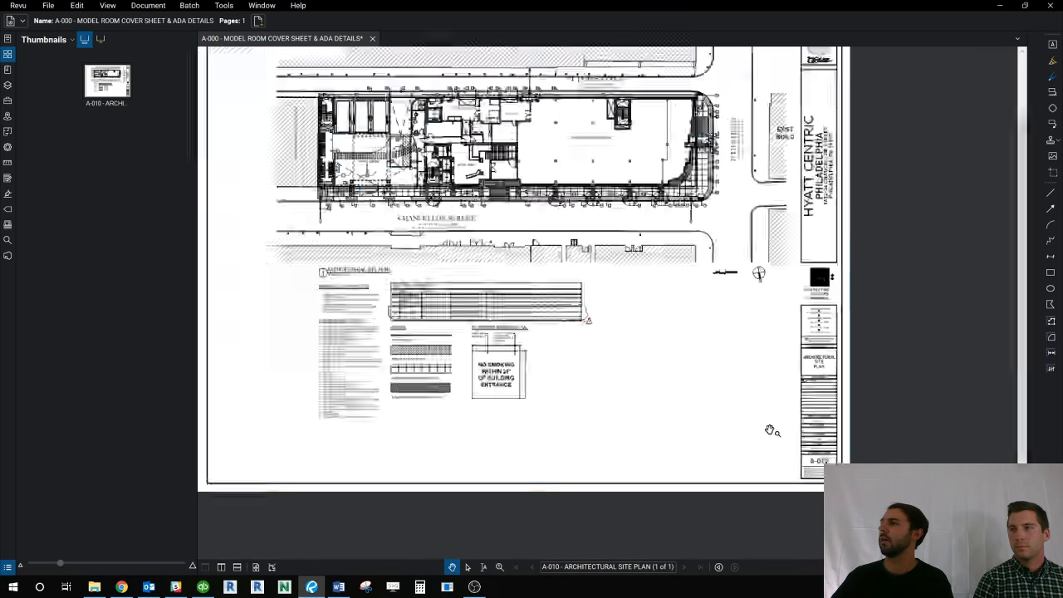
pyautogui.scroll(-2, 790, 429)
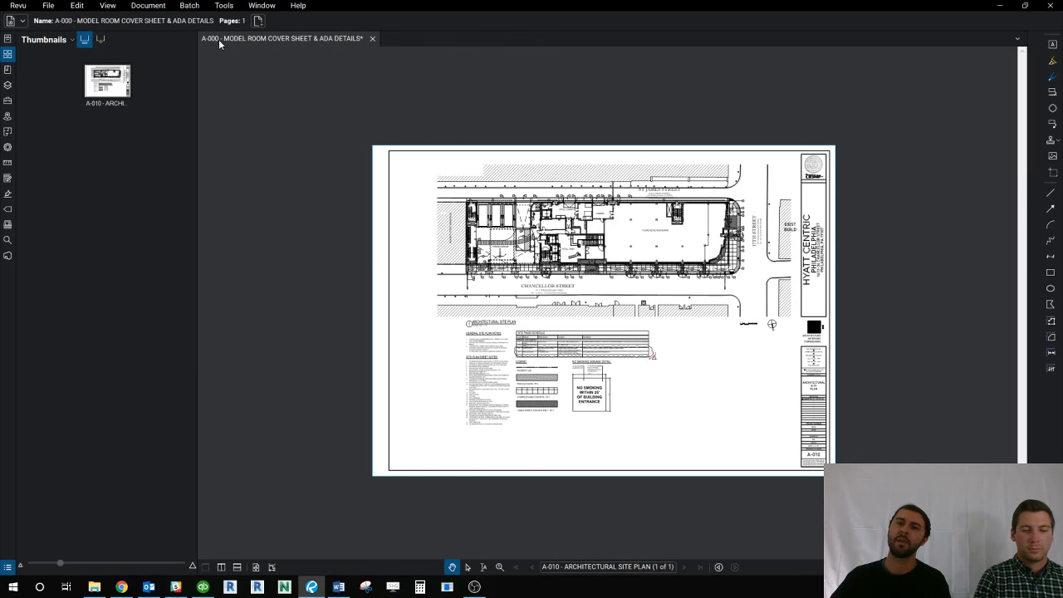
pyautogui.scroll(5, 831, 455)
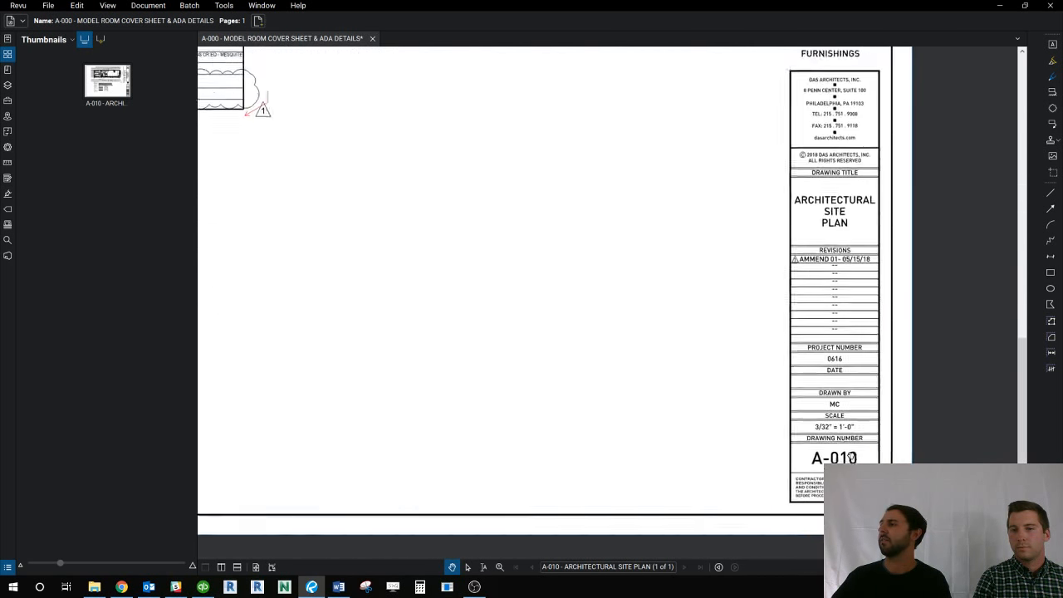
pyautogui.scroll(3, 840, 404)
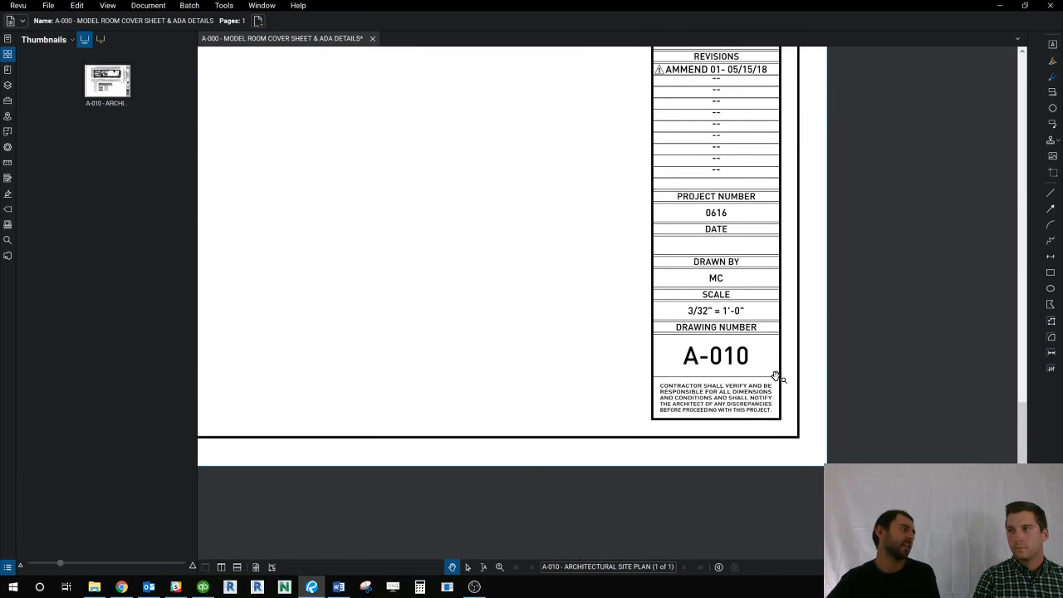
pyautogui.scroll(-5, 777, 382)
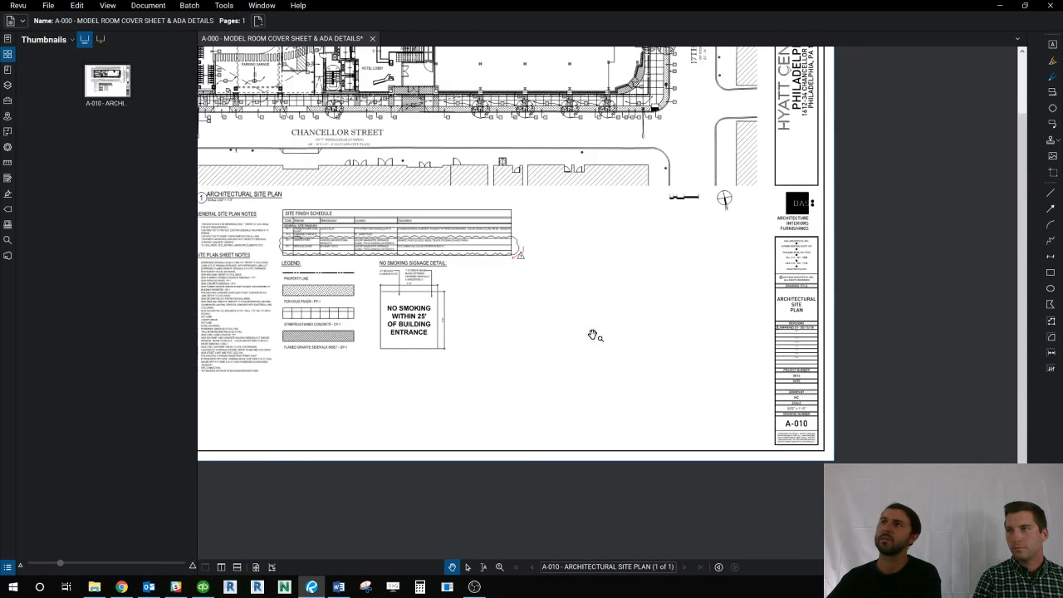
pyautogui.moveTo(598, 336); pyautogui.dragTo(651, 397)
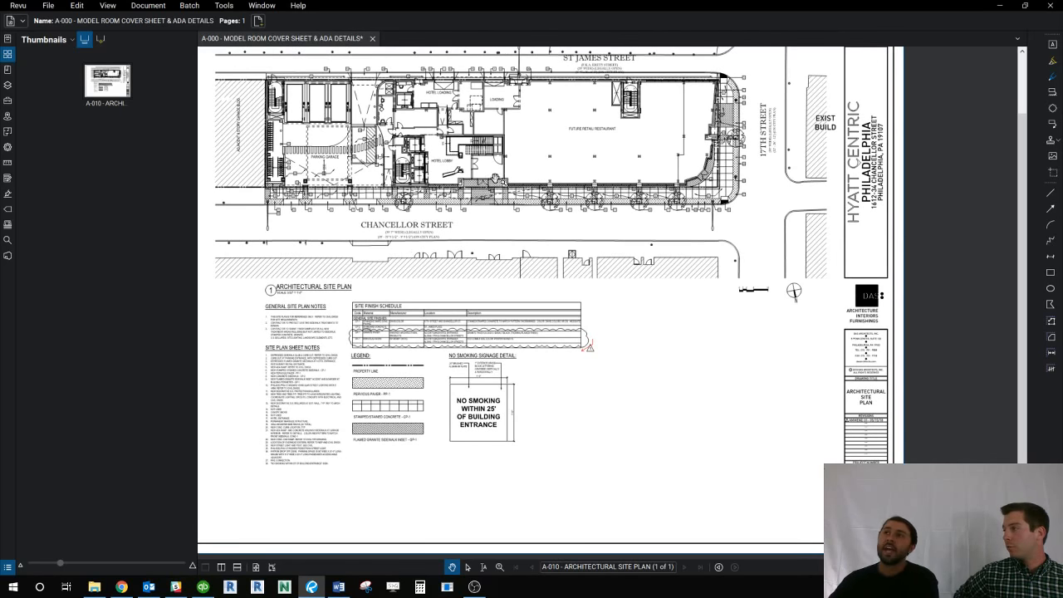
# Step: Start another Batch Slip Sheet and add drawings A-000 through A-024 from the Extracted Drawings folder as the current files
pyautogui.click(189, 5)
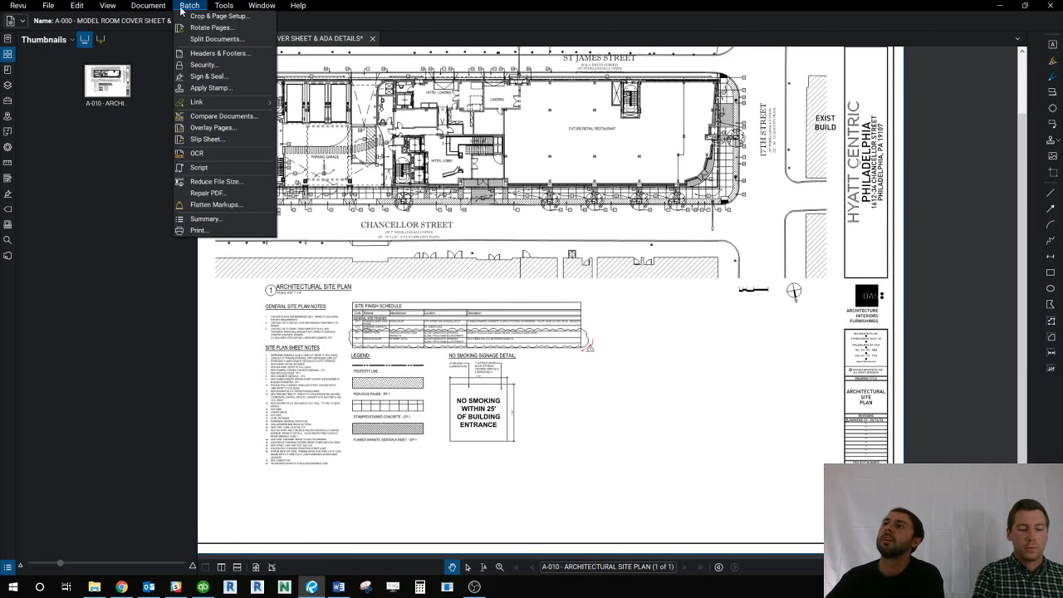
pyautogui.click(198, 138)
pyautogui.click(418, 242)
pyautogui.click(429, 266)
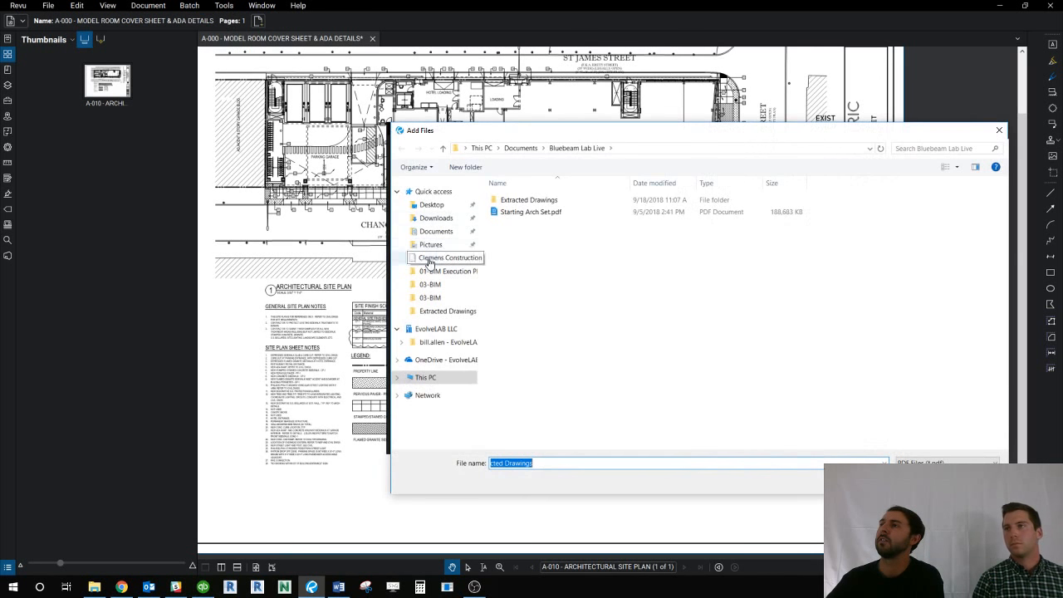
pyautogui.click(529, 200)
pyautogui.doubleClick(532, 204)
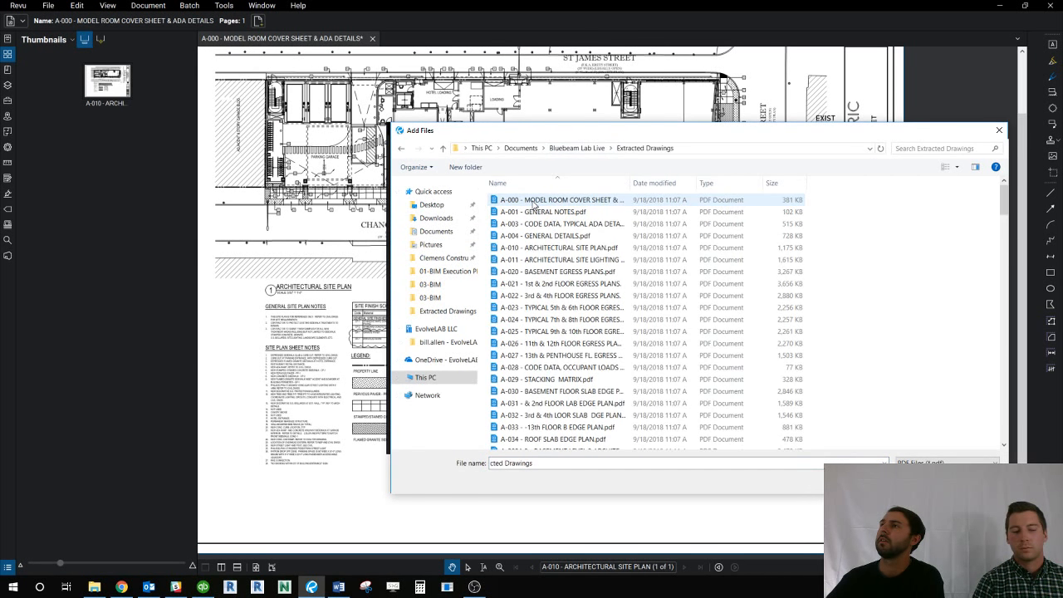
pyautogui.hotkey('ctrl', 'a')
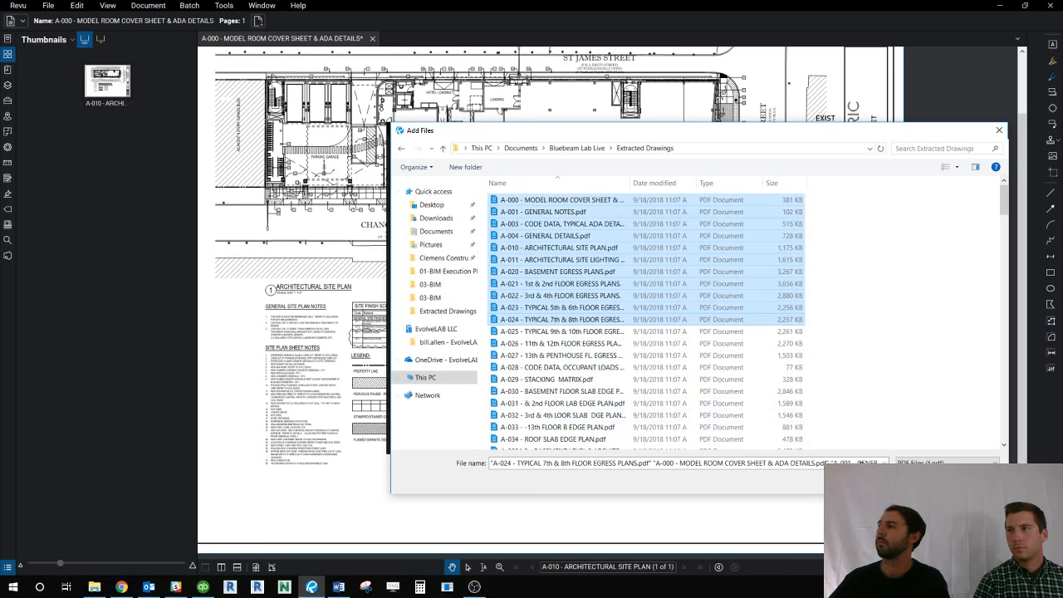
pyautogui.press('Return')
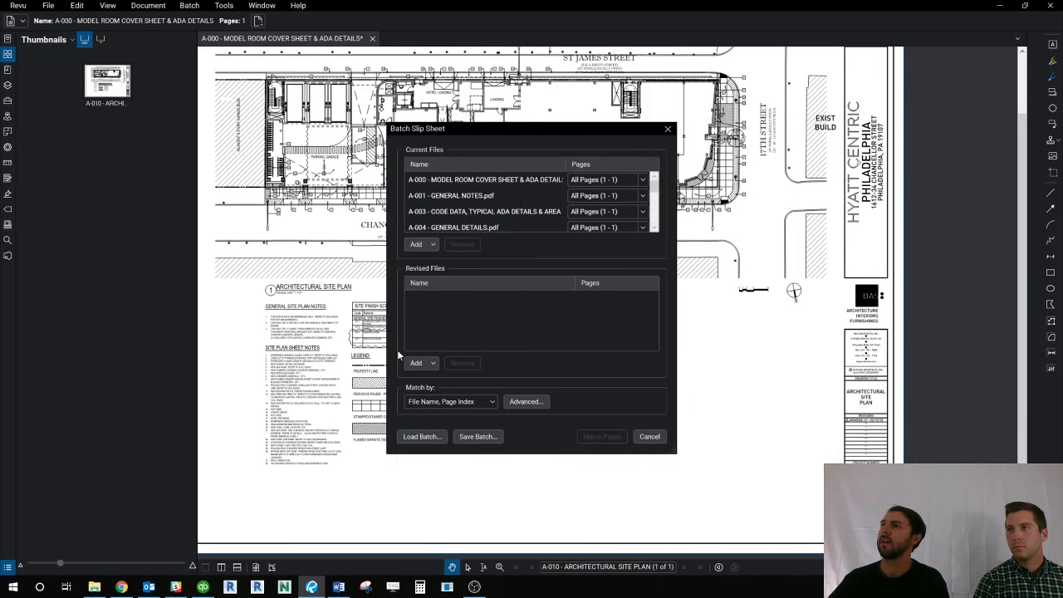
# Step: Add drawings A-200B.1 through A-202.2 from the Extracted Drawings folder as the revised files, and close the slip sheet setup without running it
pyautogui.click(416, 364)
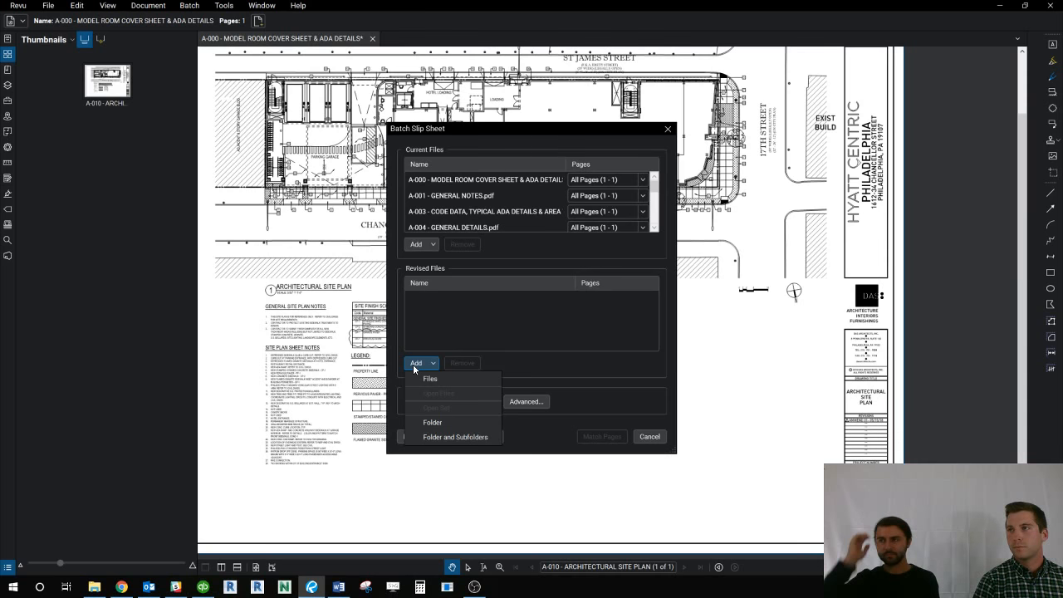
pyautogui.click(431, 379)
pyautogui.doubleClick(520, 202)
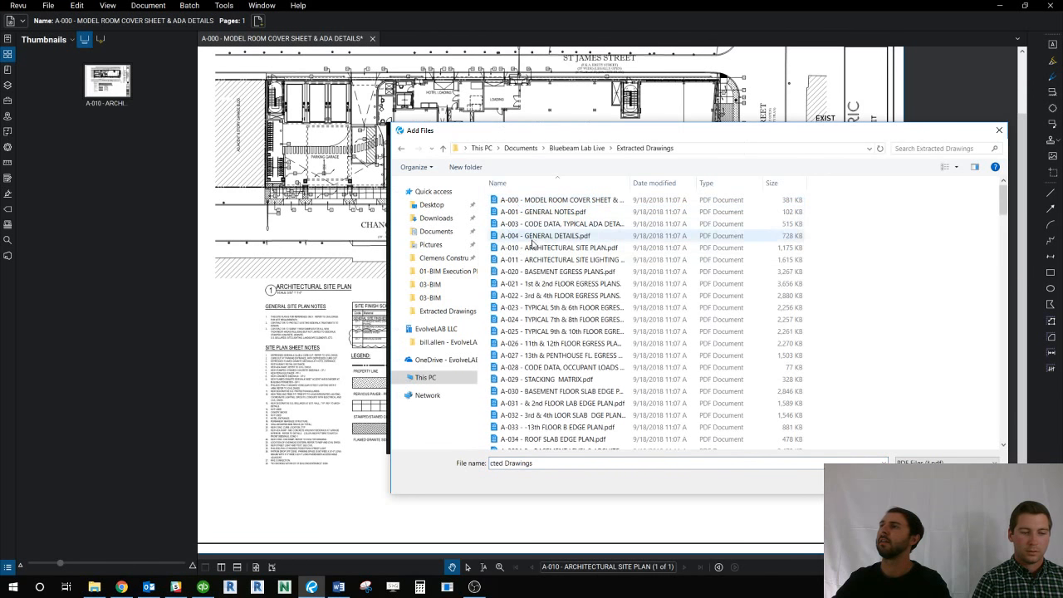
pyautogui.scroll(-5, 581, 348)
pyautogui.click(561, 347)
pyautogui.keyDown('shift'); pyautogui.click(549, 431); pyautogui.keyUp('shift')
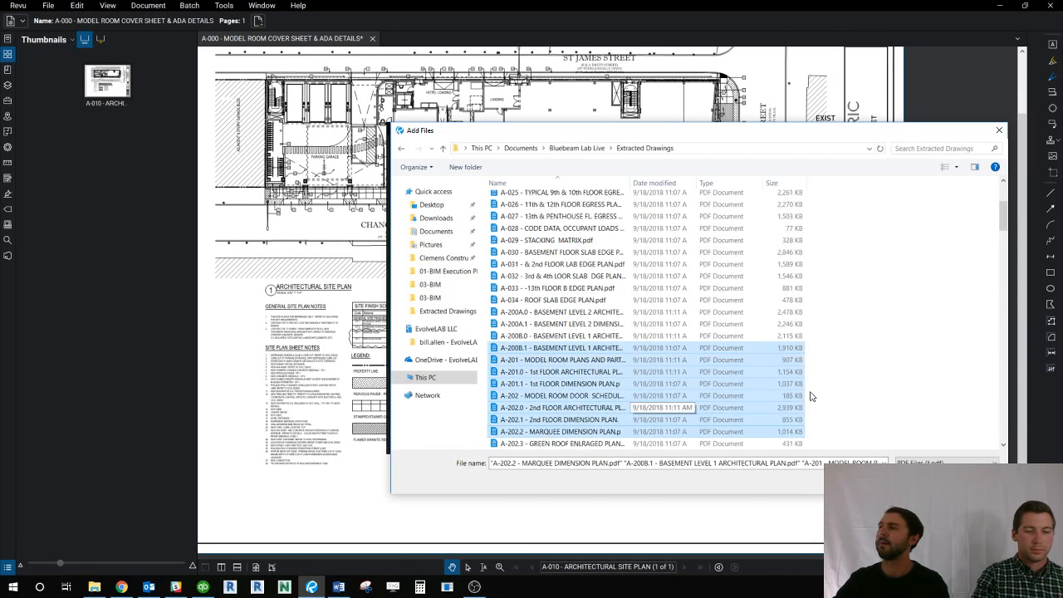
pyautogui.click(917, 482)
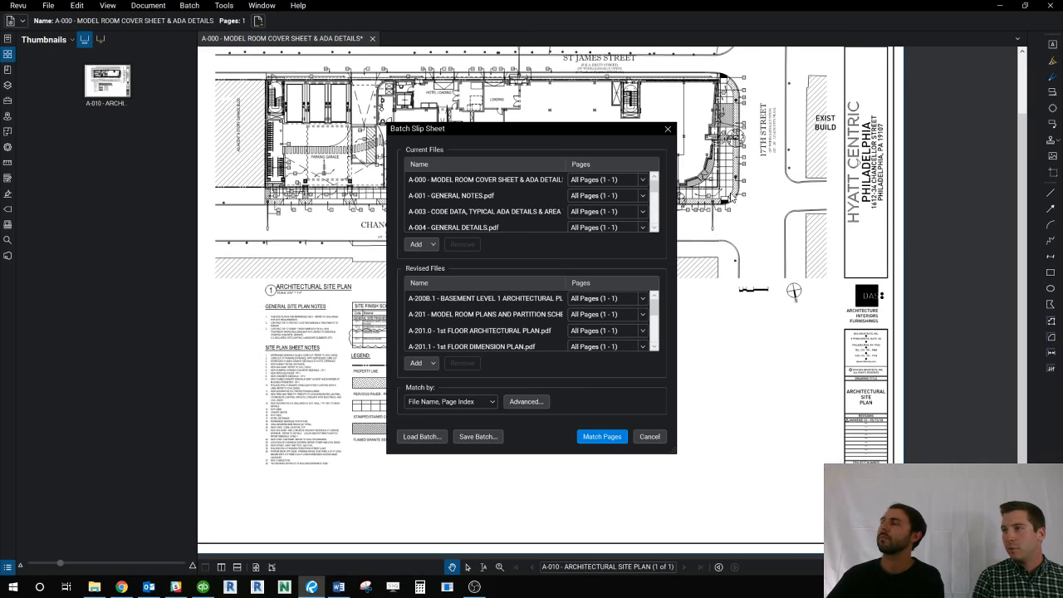
pyautogui.click(667, 131)
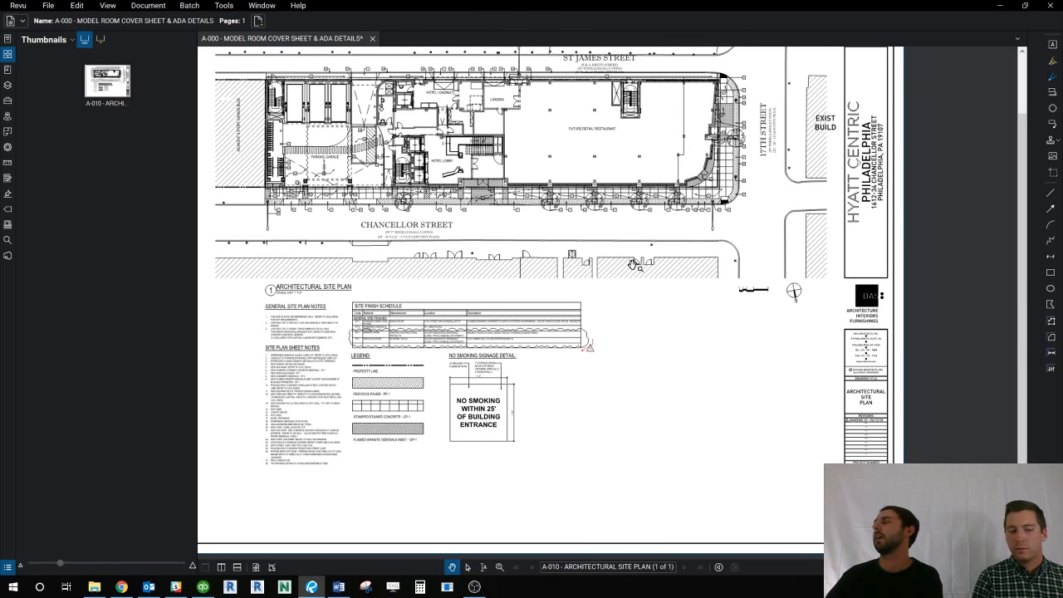
# Step: Examine the title block and drawing number of the architectural site plan sheet
pyautogui.scroll(5, 748, 374)
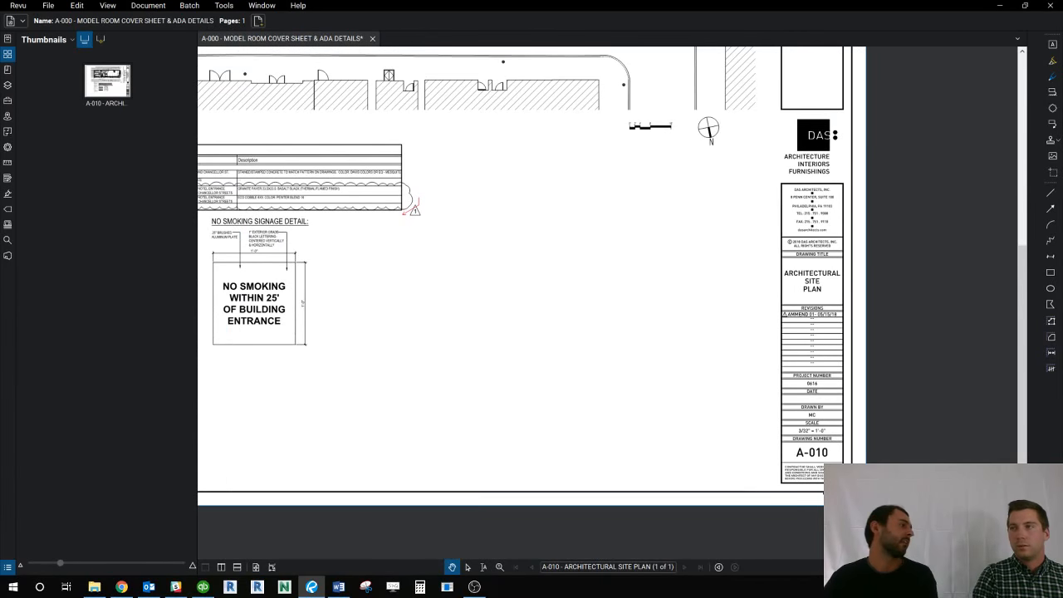
pyautogui.scroll(-4, 730, 472)
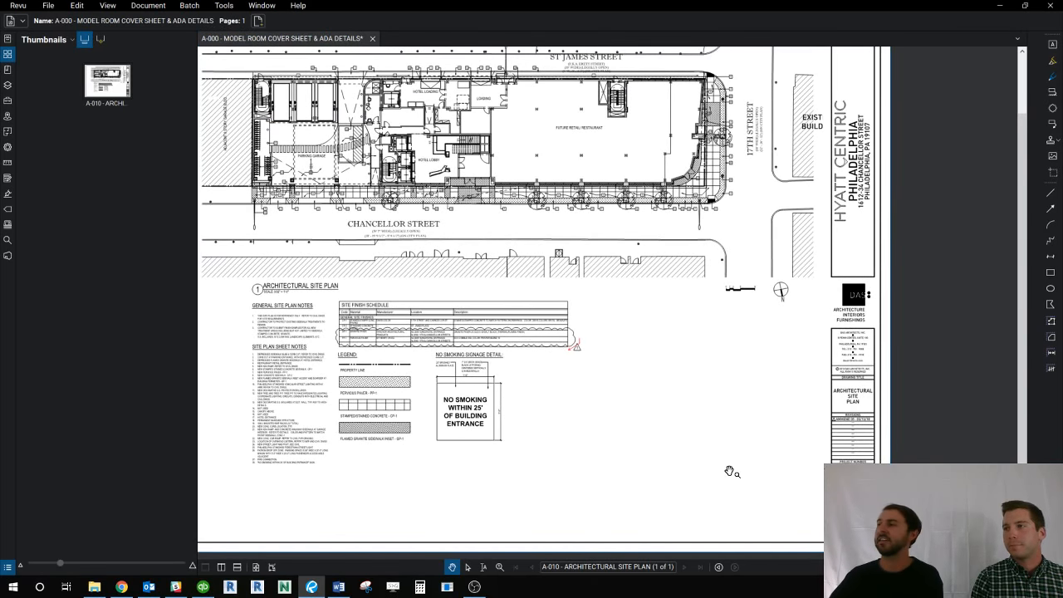
pyautogui.scroll(5, 730, 472)
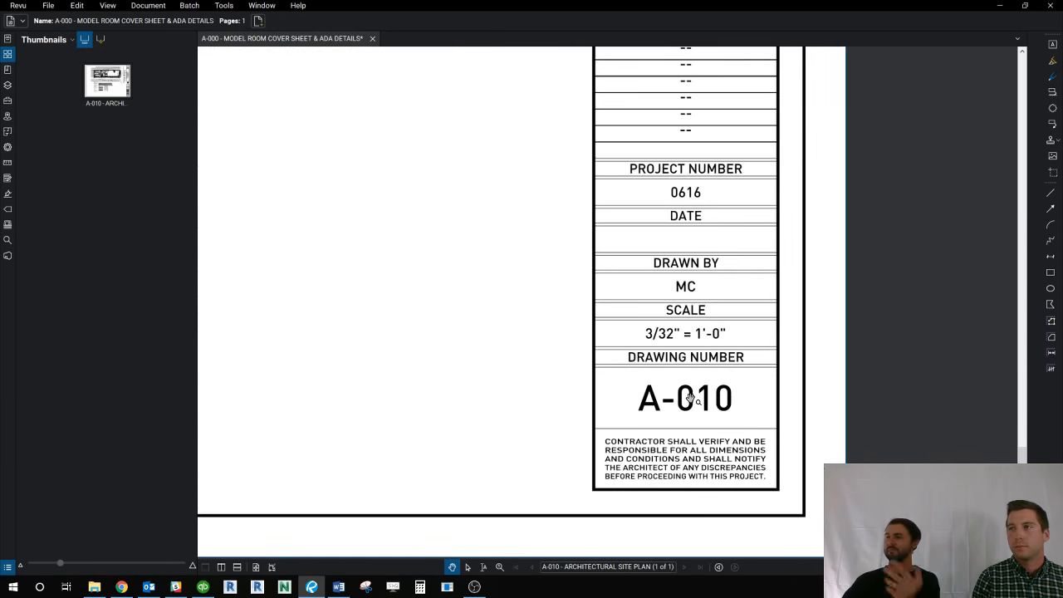
pyautogui.scroll(-4, 719, 411)
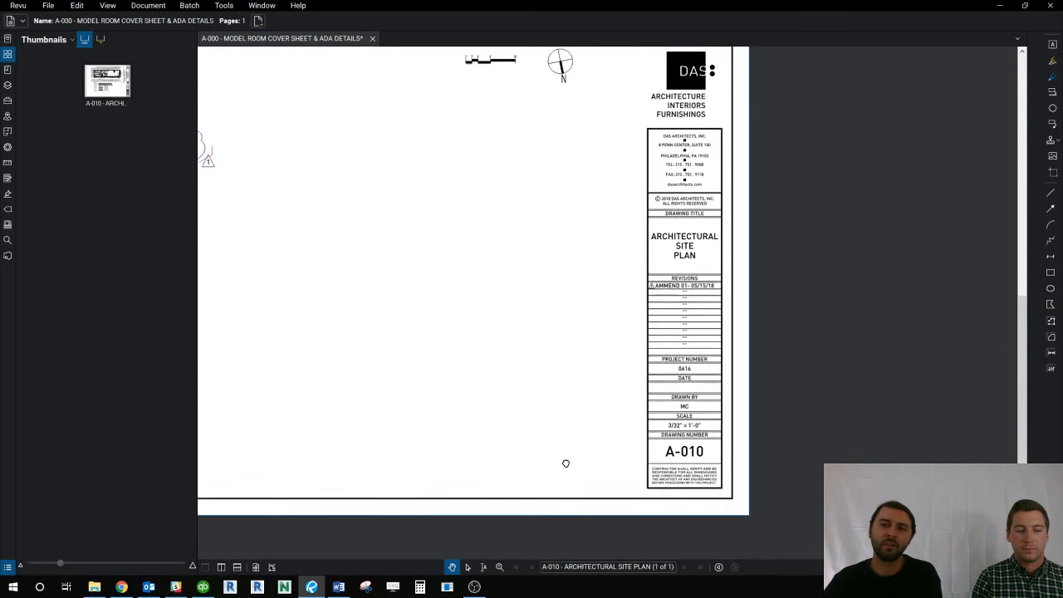
pyautogui.moveTo(566, 463); pyautogui.dragTo(604, 472)
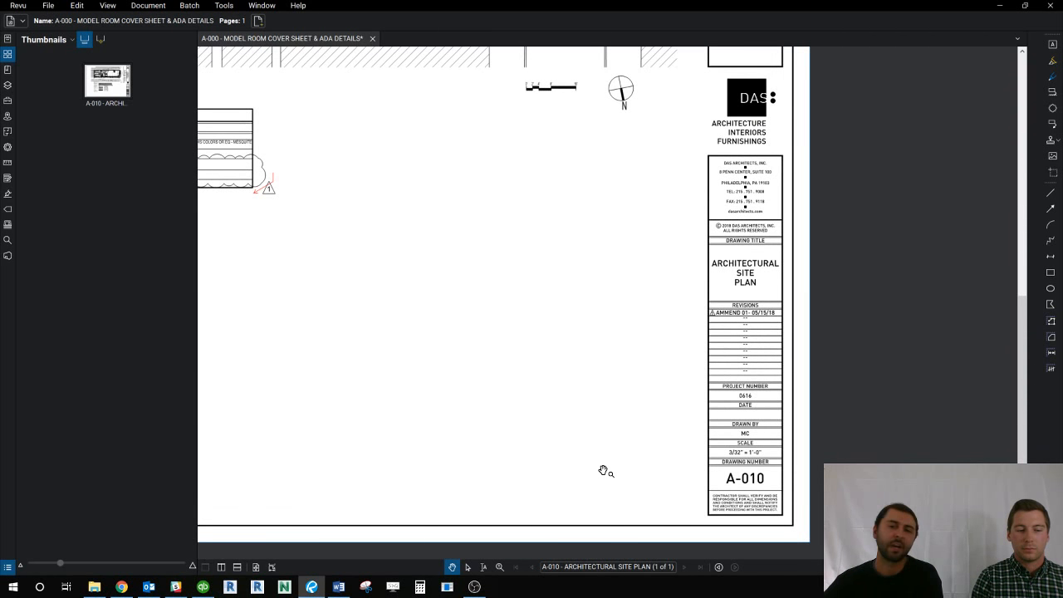